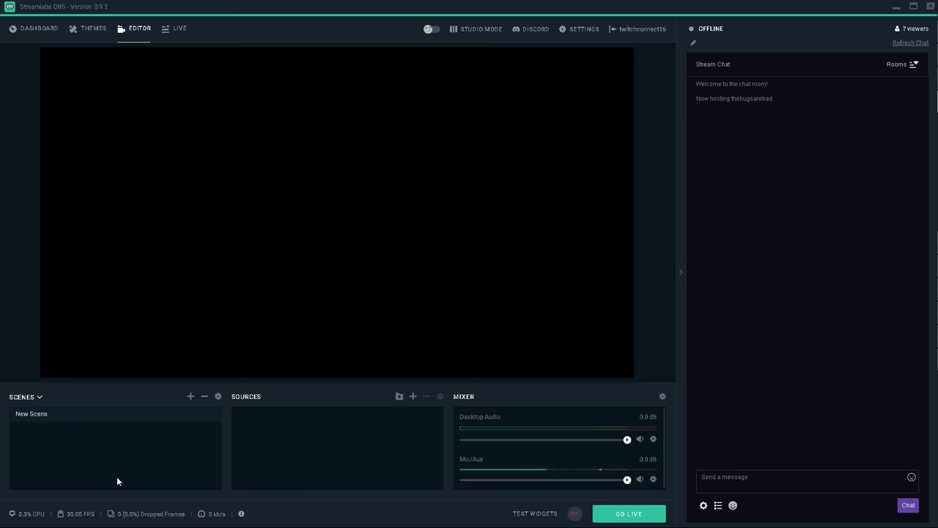
Rename the existing scene to "Gameplay"
{"action": "right_click", "coordinate": [77, 419]}
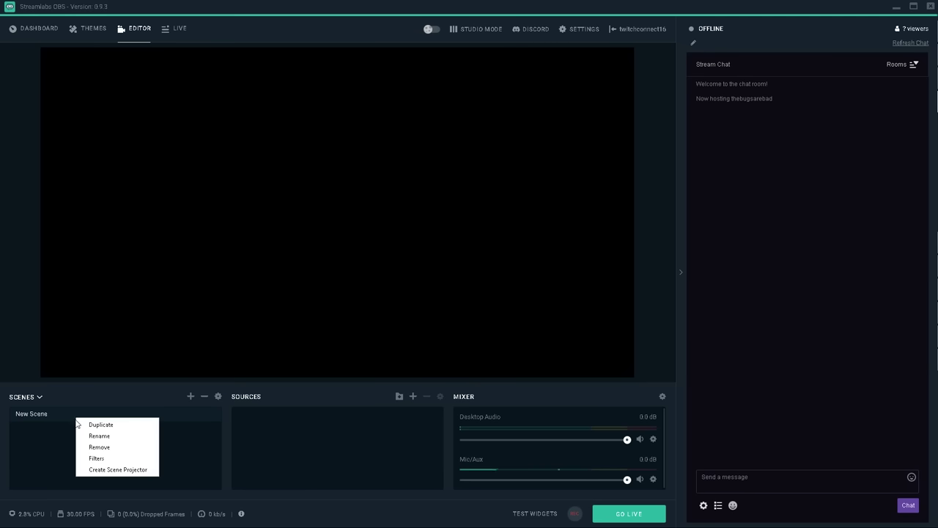
{"action": "left_click", "coordinate": [97, 437]}
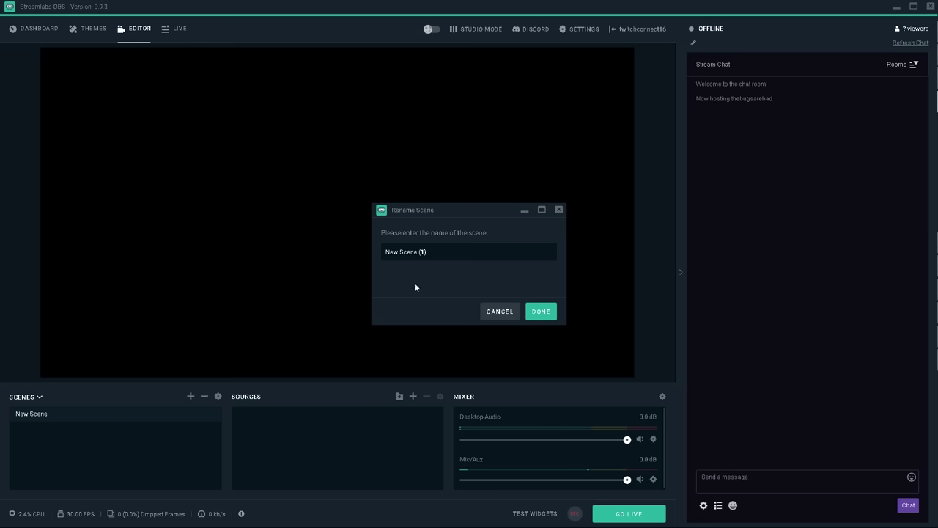
{"action": "key", "text": "ctrl+a"}
{"action": "type", "text": "Gamepl"}
{"action": "left_click", "coordinate": [546, 311]}
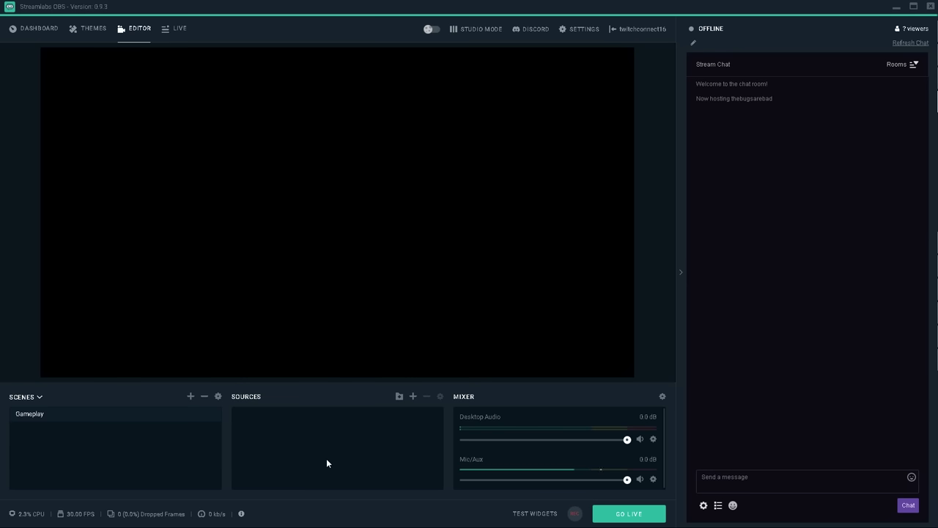
Add a Game Capture source to the Gameplay scene, keeping the name "Game Capture"
{"action": "left_click", "coordinate": [412, 397]}
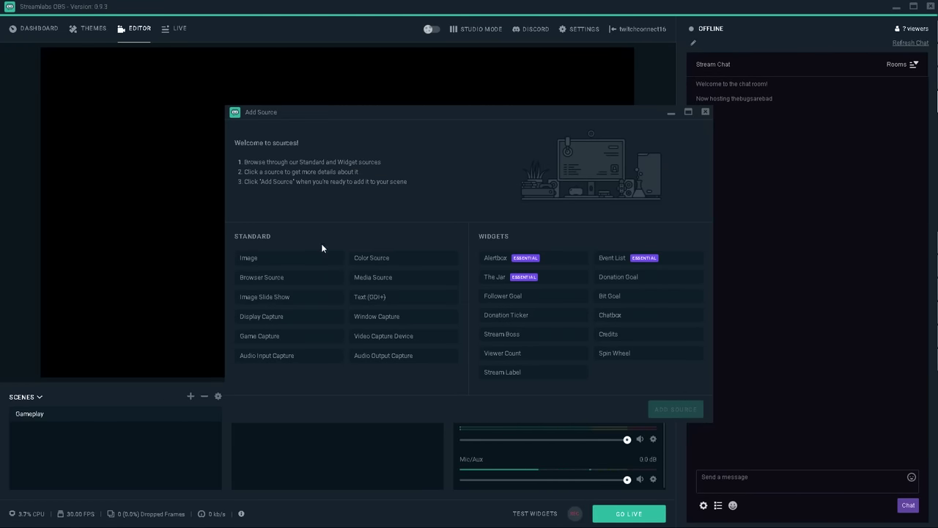
{"action": "left_click", "coordinate": [253, 335]}
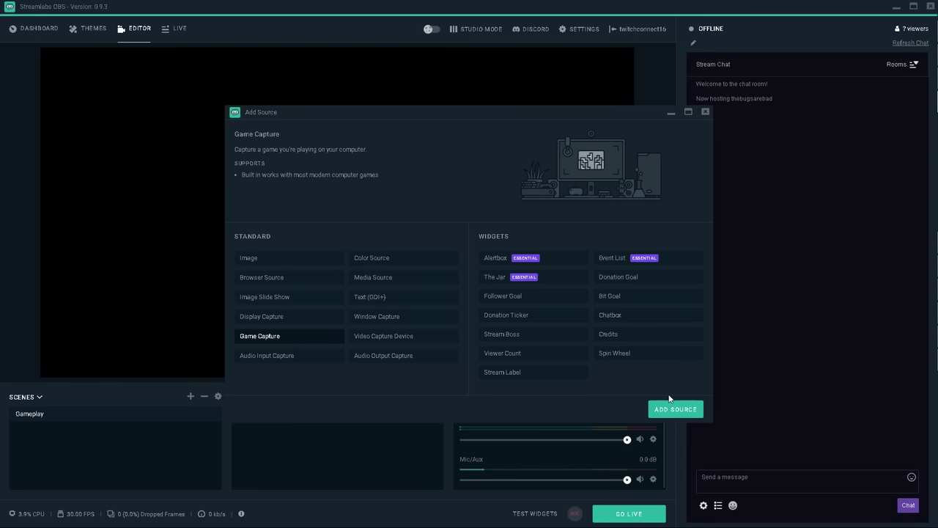
{"action": "left_click", "coordinate": [667, 409]}
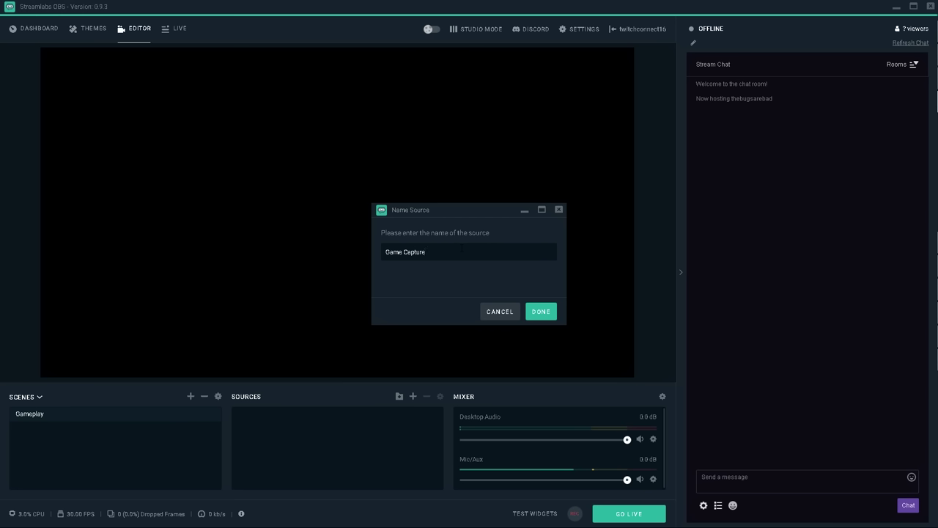
{"action": "left_click", "coordinate": [534, 312]}
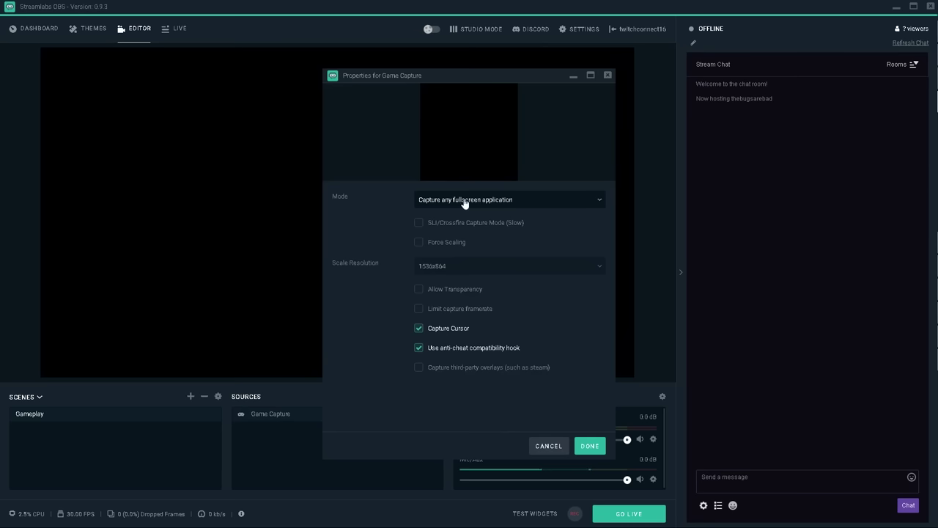
Set Game Capture to capture the specific window [LittleNightmares.exe]: Little Nightmares, and enlarge it to fill the canvas
{"action": "left_click", "coordinate": [495, 204]}
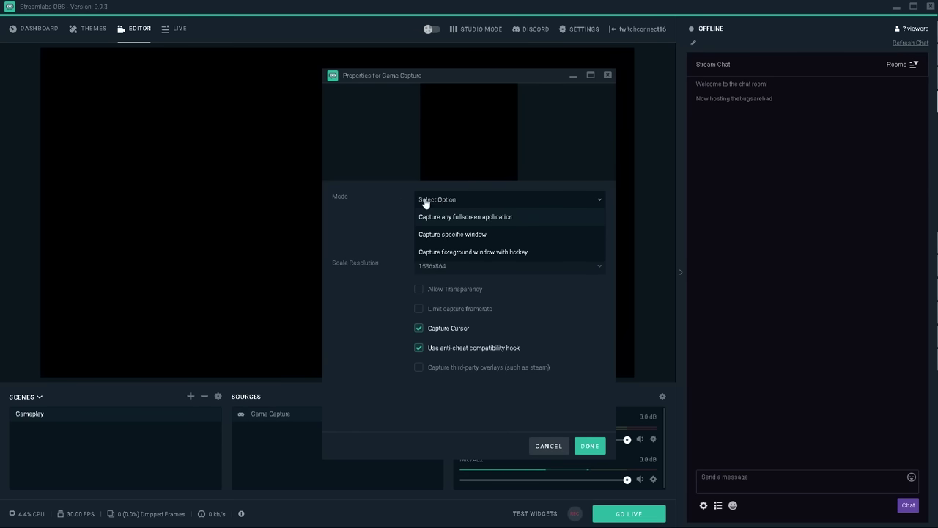
{"action": "key", "text": "Return"}
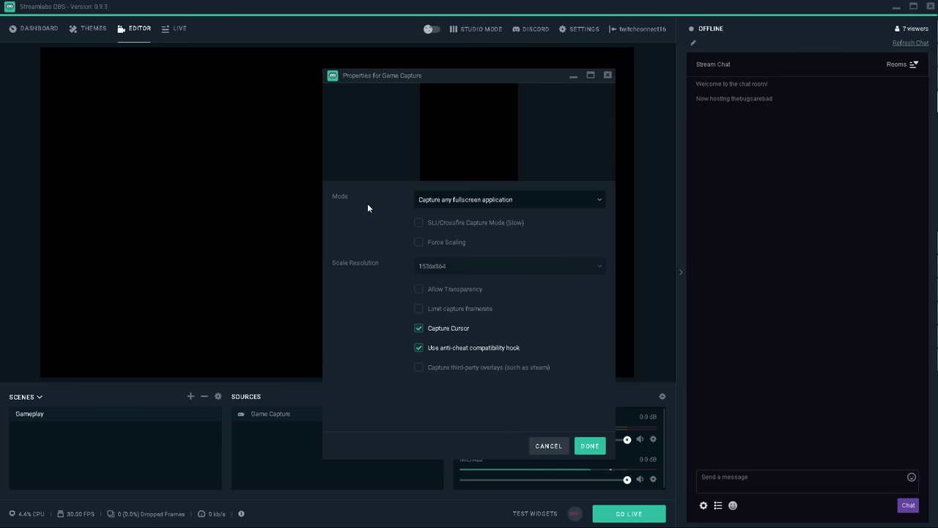
{"action": "left_click", "coordinate": [443, 206]}
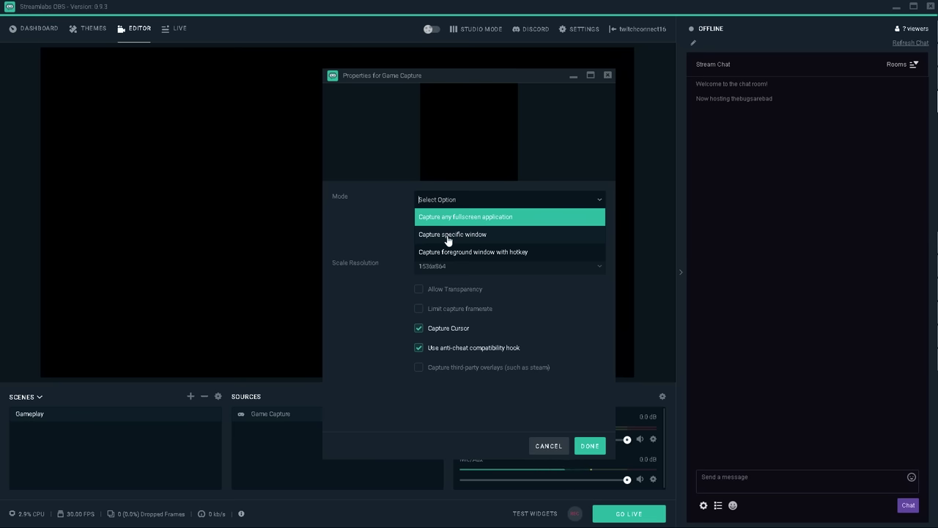
{"action": "left_click", "coordinate": [448, 235]}
{"action": "left_click", "coordinate": [442, 229]}
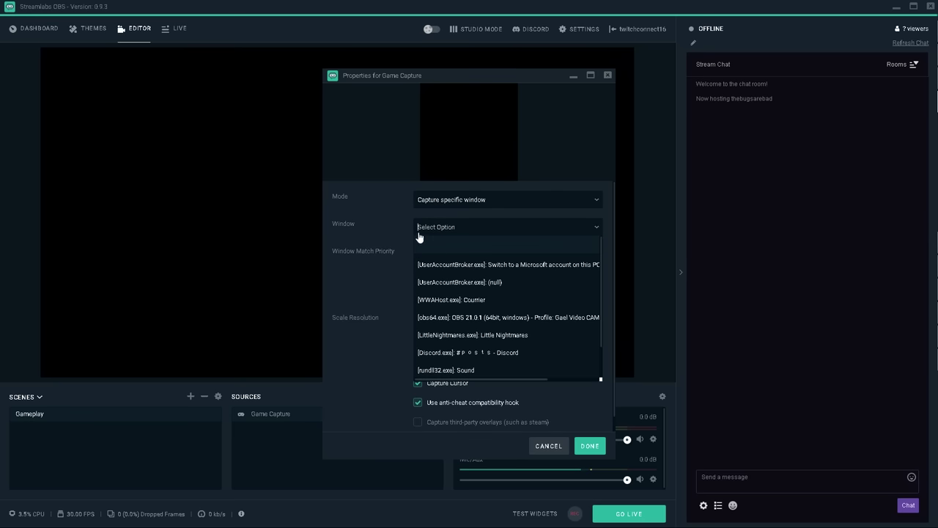
{"action": "left_click", "coordinate": [455, 335]}
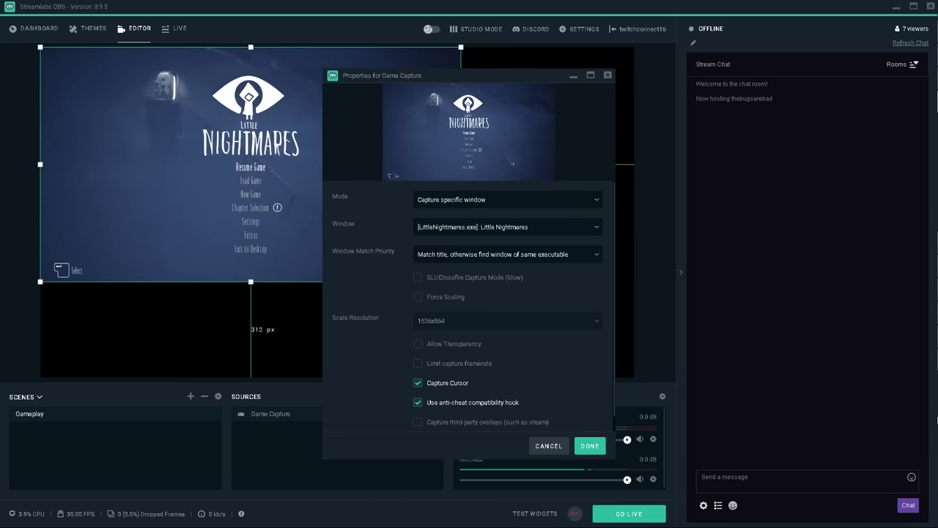
{"action": "left_click", "coordinate": [590, 446]}
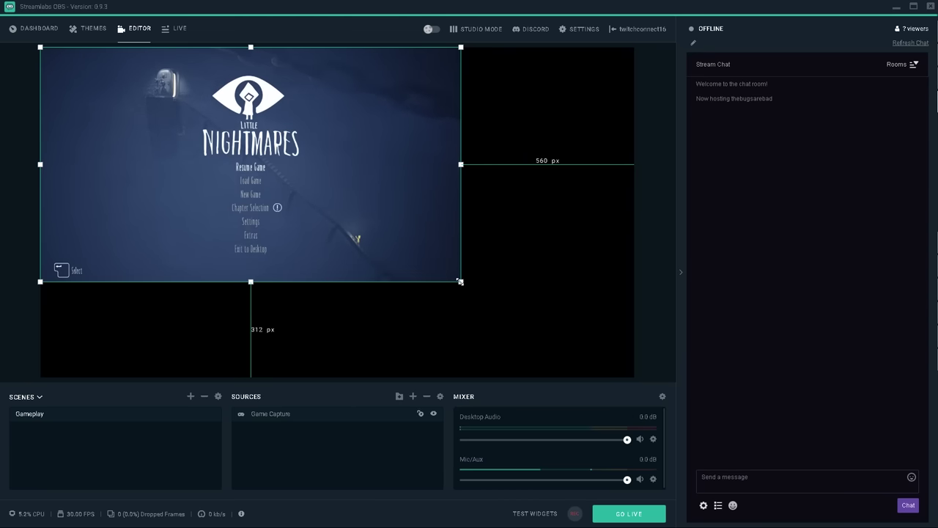
{"action": "left_click_drag", "start_coordinate": [462, 280], "coordinate": [635, 350]}
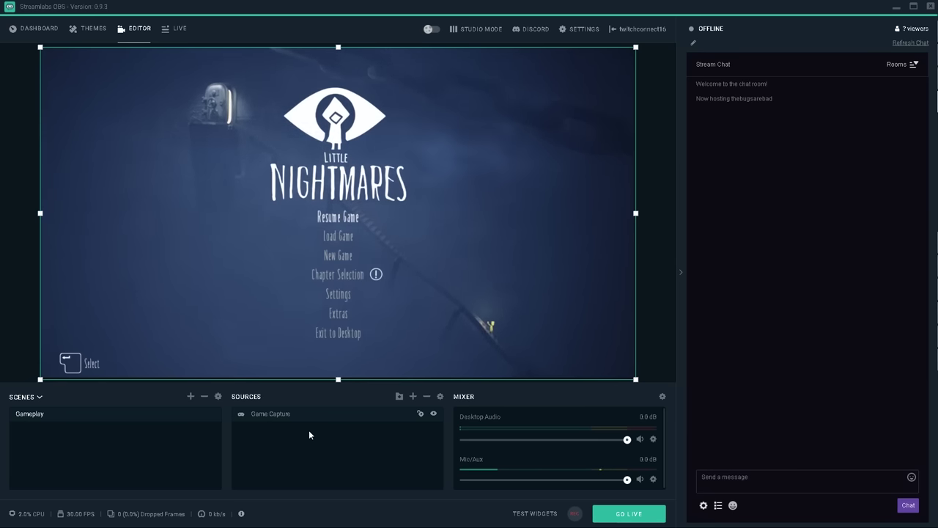
Add a Media Source named "Camera overlay" to the Gameplay scene
{"action": "left_click", "coordinate": [412, 396]}
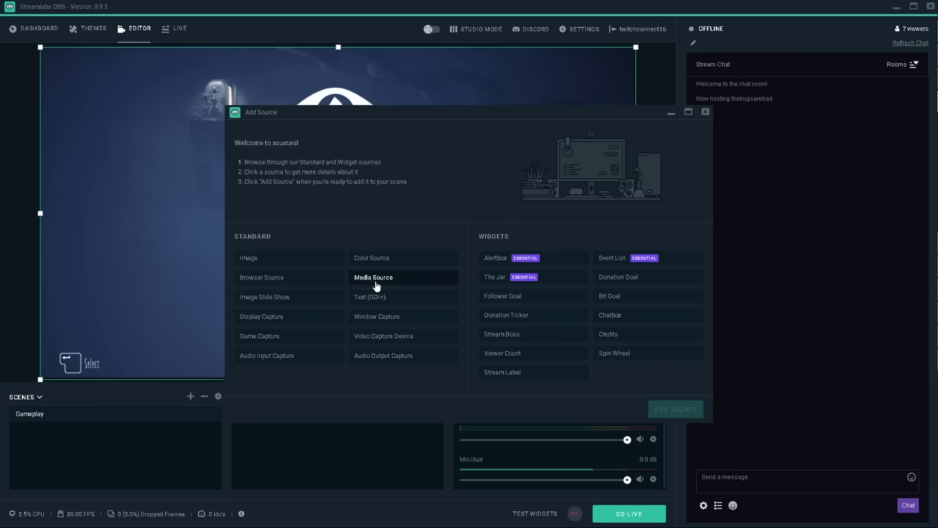
{"action": "left_click", "coordinate": [411, 279]}
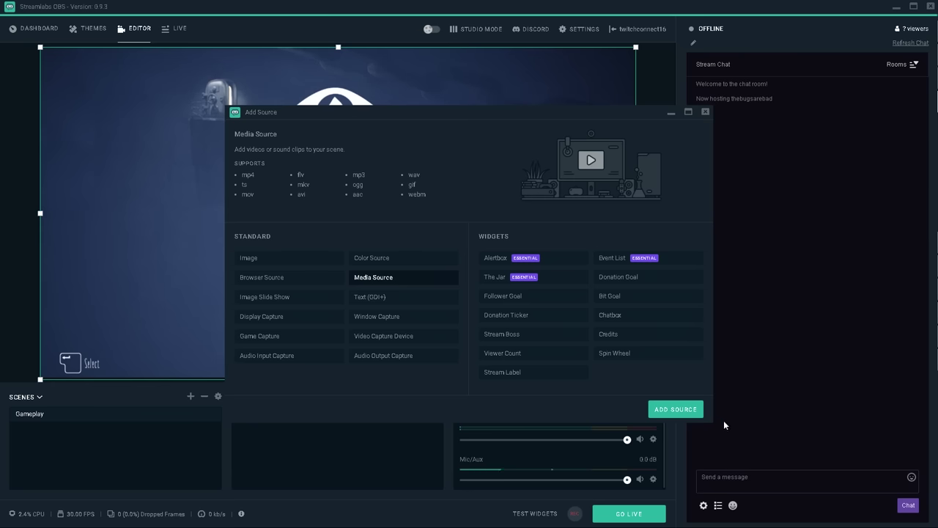
{"action": "left_click", "coordinate": [675, 409]}
{"action": "key", "text": "ctrl+a"}
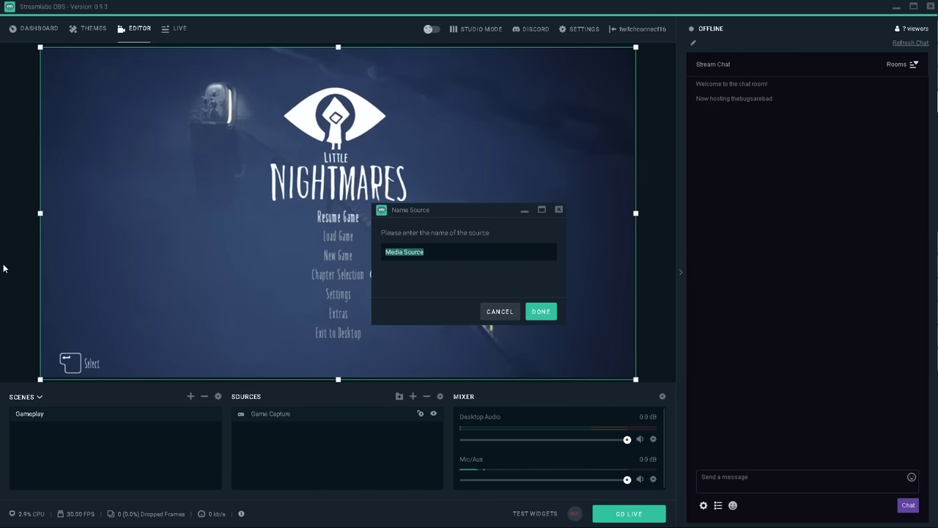
{"action": "type", "text": "Camera overlay"}
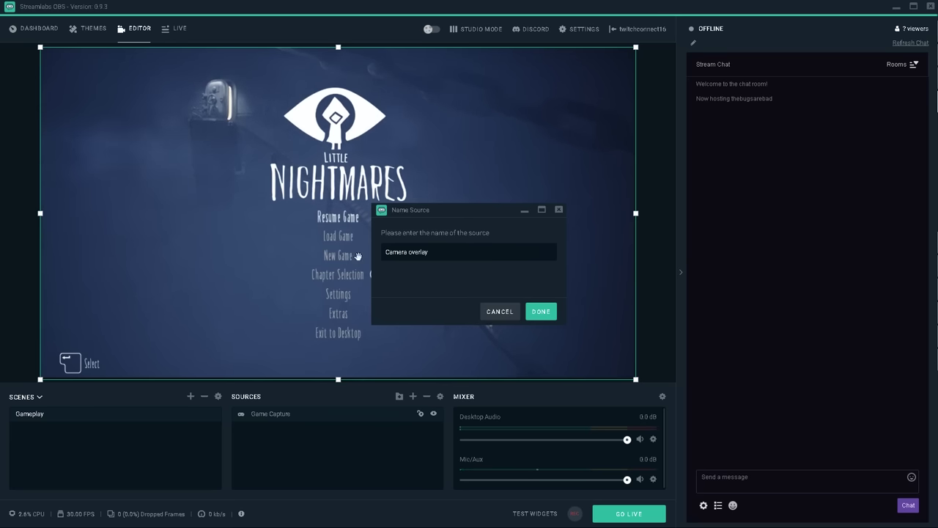
{"action": "left_click", "coordinate": [543, 311]}
Load the local file Camera overlay.mov into the Camera overlay source and enable Loop
{"action": "left_click", "coordinate": [585, 219]}
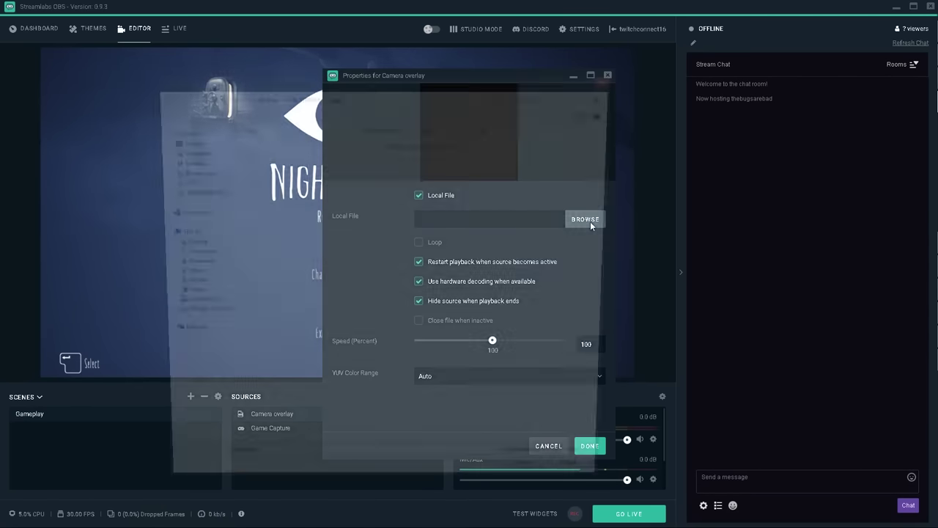
{"action": "left_click", "coordinate": [311, 147]}
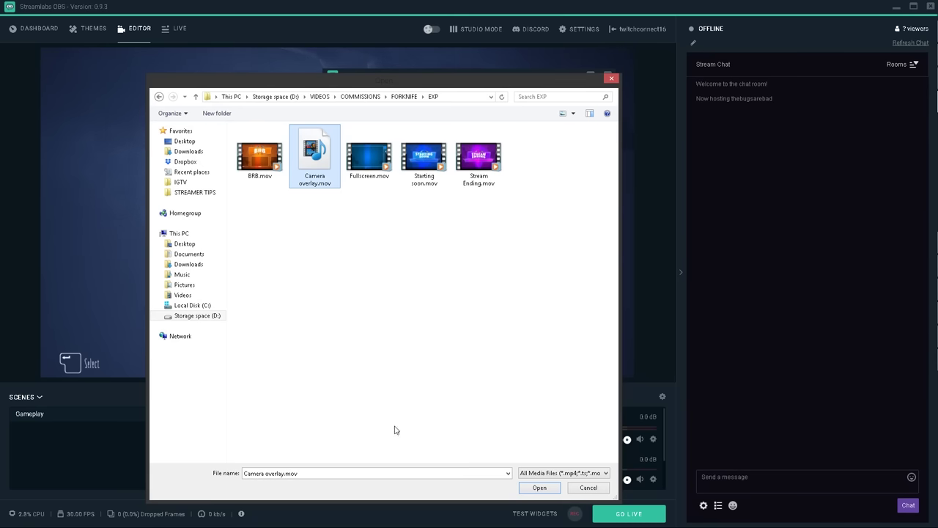
{"action": "left_click", "coordinate": [536, 489]}
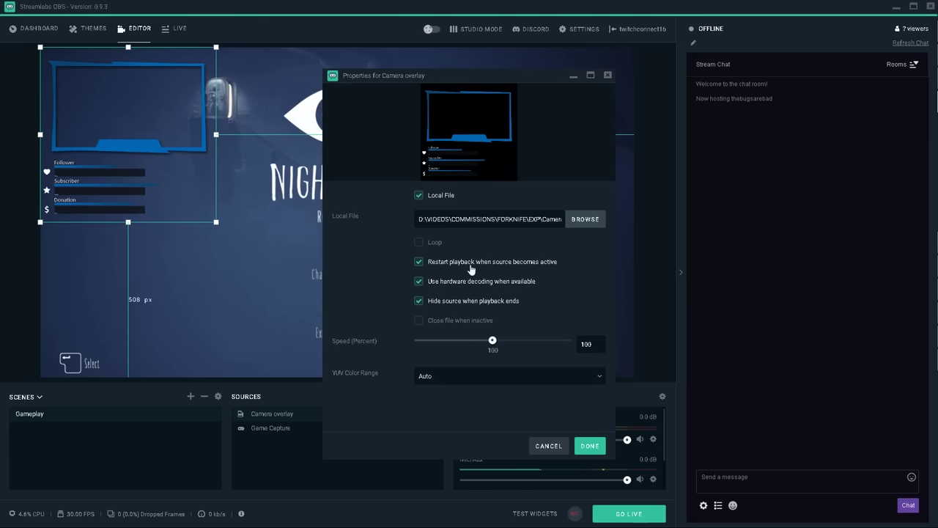
{"action": "left_click", "coordinate": [420, 245]}
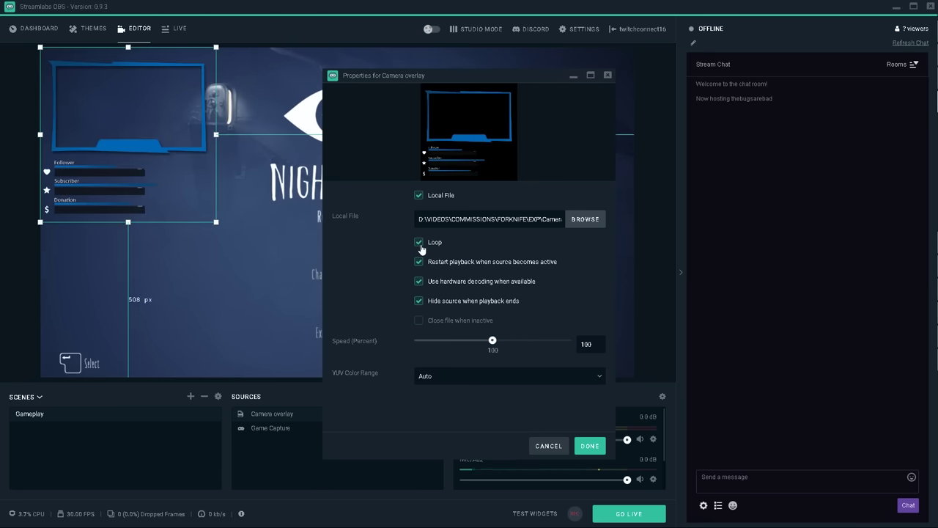
{"action": "left_click", "coordinate": [591, 446]}
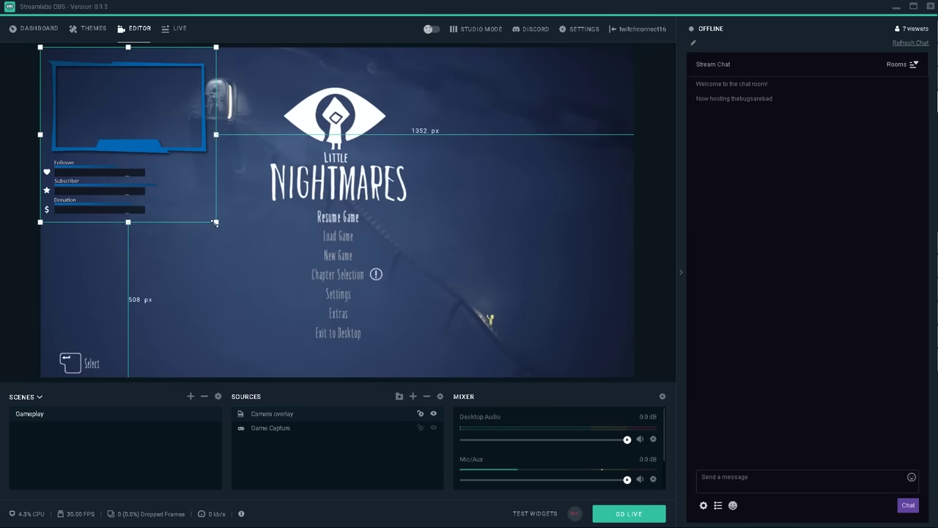
Shrink the camera overlay and place it along the canvas's left edge, about 188 px below the top
{"action": "left_click_drag", "start_coordinate": [218, 223], "coordinate": [163, 172]}
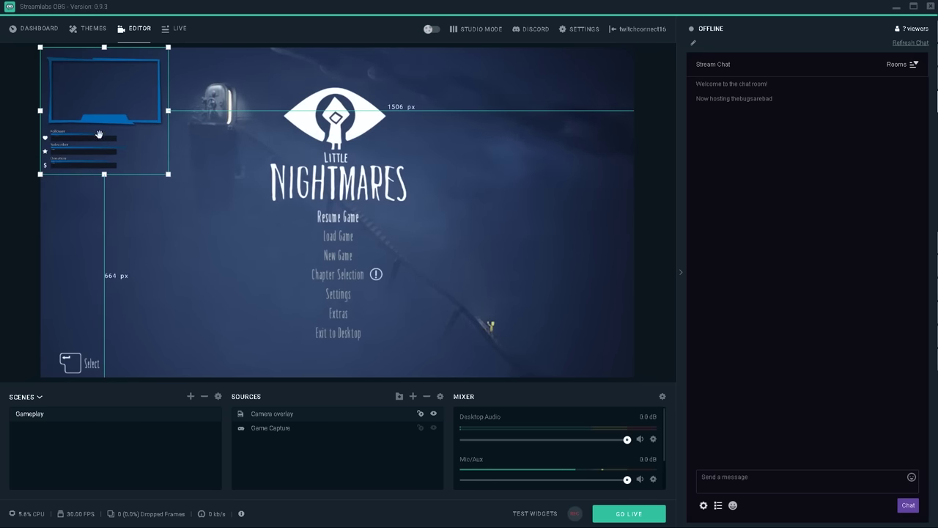
{"action": "left_click_drag", "start_coordinate": [96, 126], "coordinate": [94, 181]}
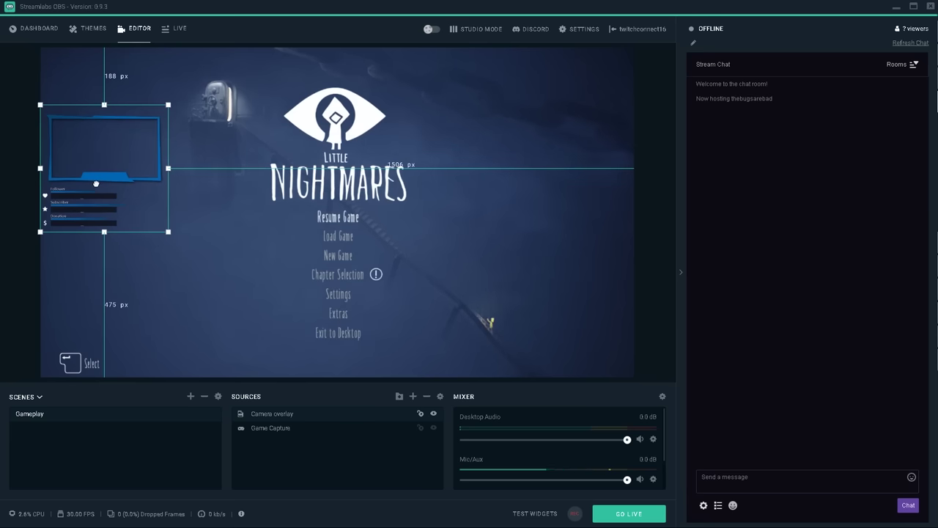
Add a Video Capture Device source named "Camera" that uses the SparkoCam Video device
{"action": "left_click", "coordinate": [414, 396]}
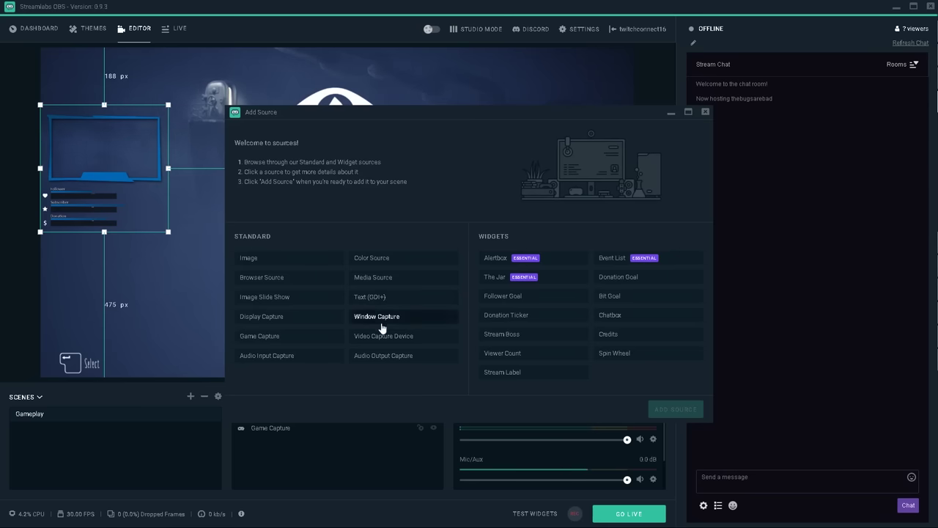
{"action": "left_click", "coordinate": [406, 341]}
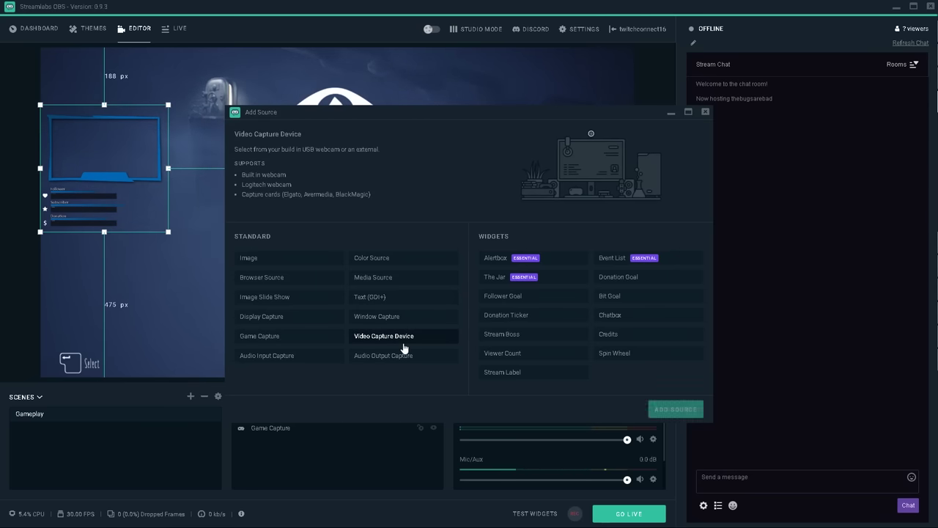
{"action": "left_click", "coordinate": [675, 408]}
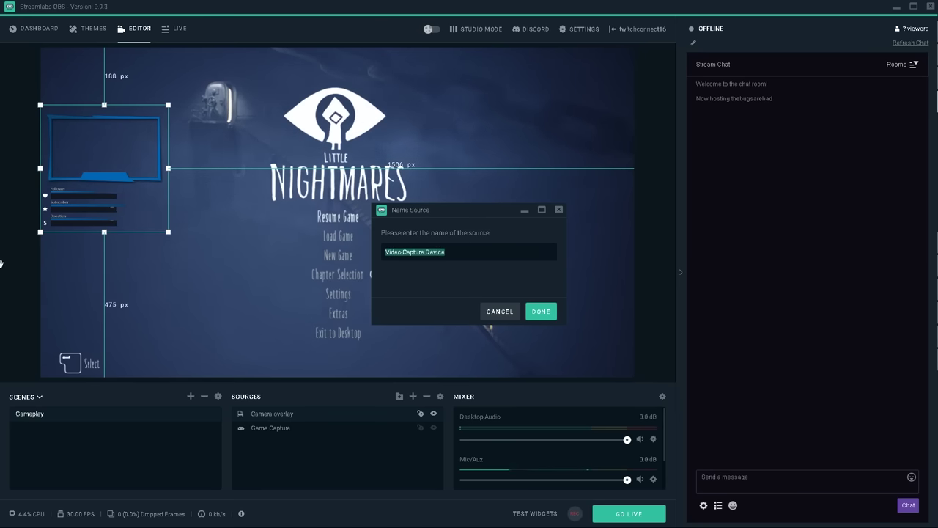
{"action": "type", "text": "Camera"}
{"action": "key", "text": "Return"}
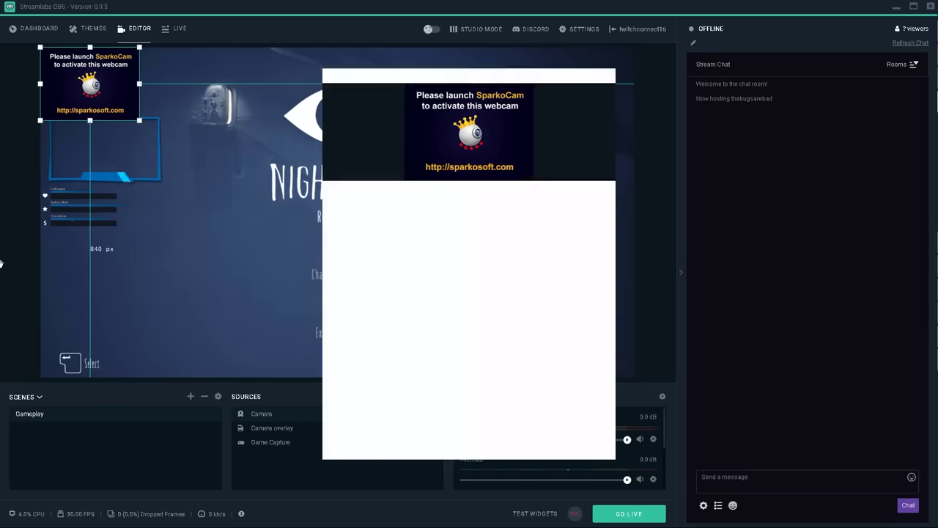
{"action": "left_click", "coordinate": [476, 200]}
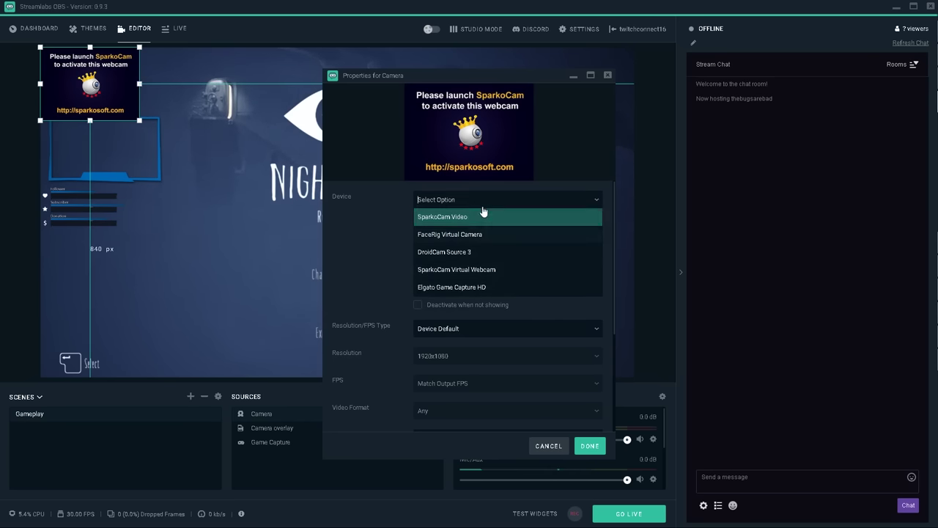
{"action": "left_click", "coordinate": [442, 217]}
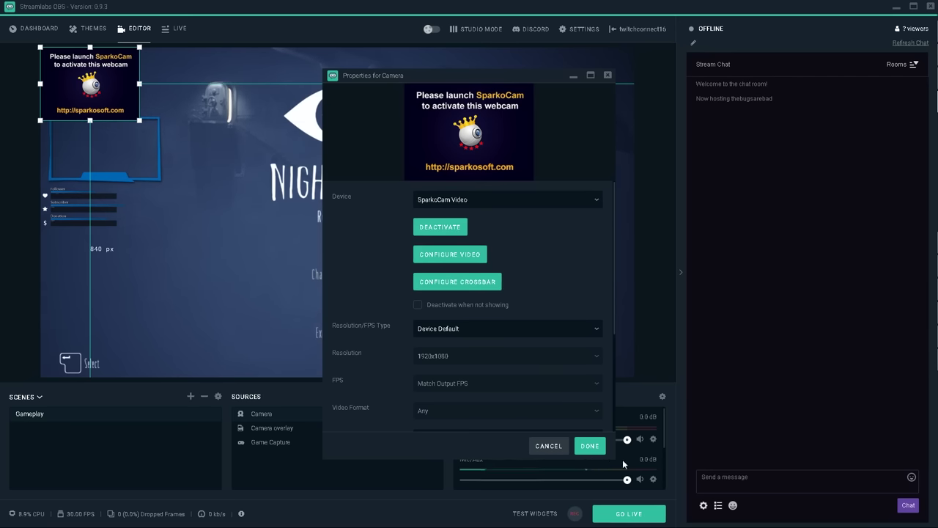
{"action": "left_click", "coordinate": [590, 445]}
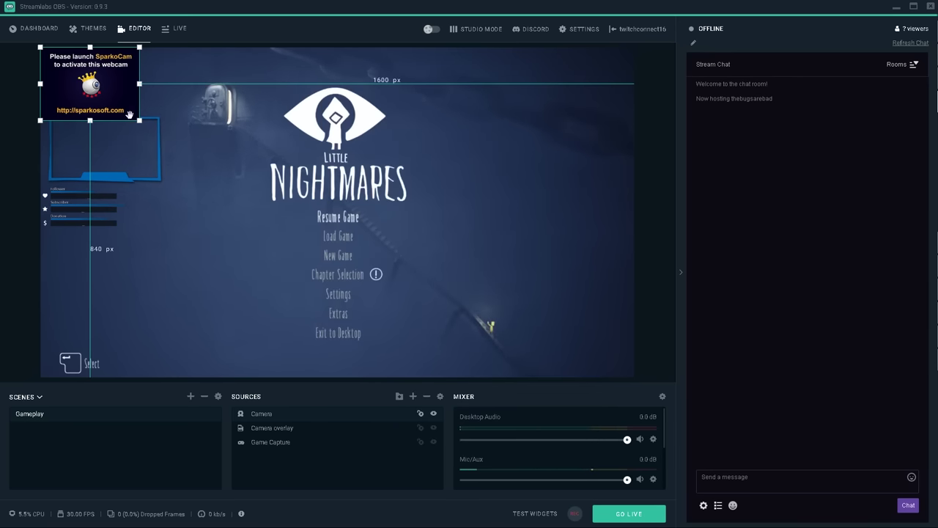
Fit the camera image to the overlay's webcam frame, cropping its lower edge, and order the Camera source beneath Camera overlay
{"action": "left_click_drag", "start_coordinate": [117, 83], "coordinate": [158, 188]}
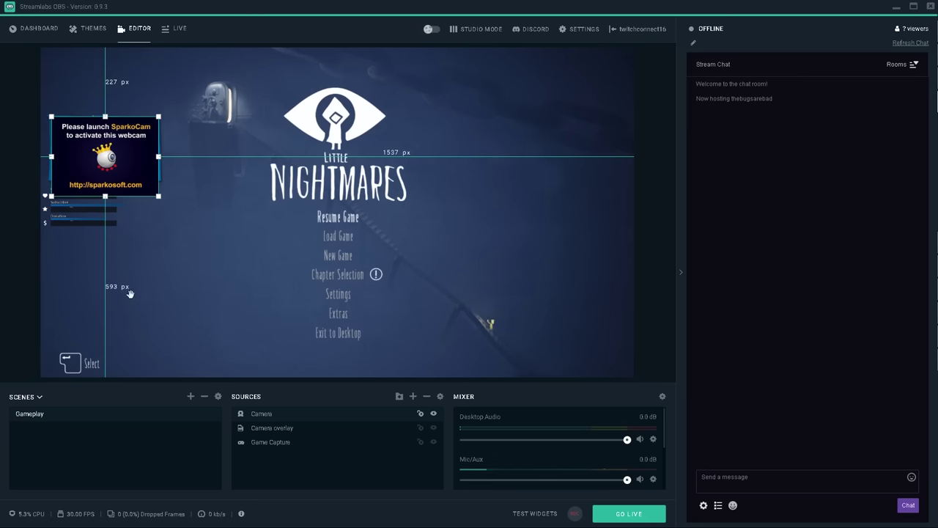
{"action": "left_click_drag", "start_coordinate": [104, 196], "coordinate": [103, 179]}
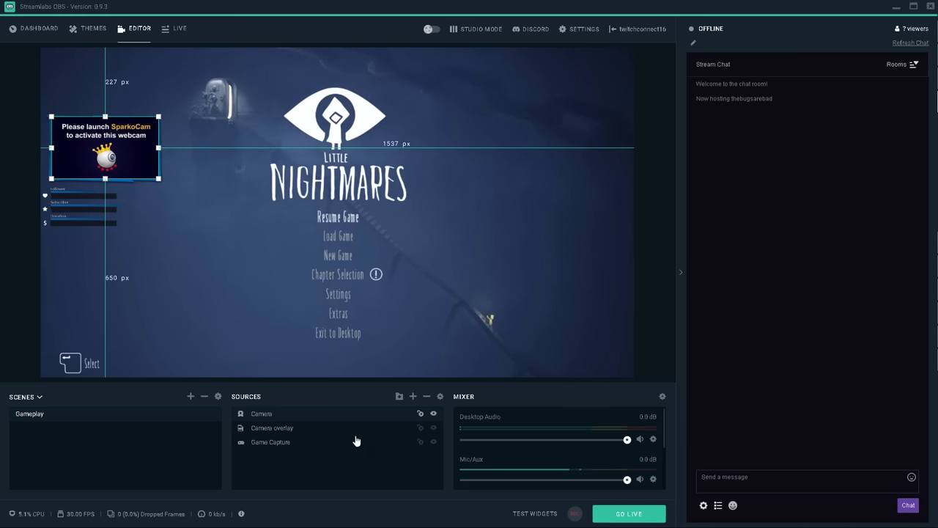
{"action": "left_click_drag", "start_coordinate": [299, 420], "coordinate": [298, 442]}
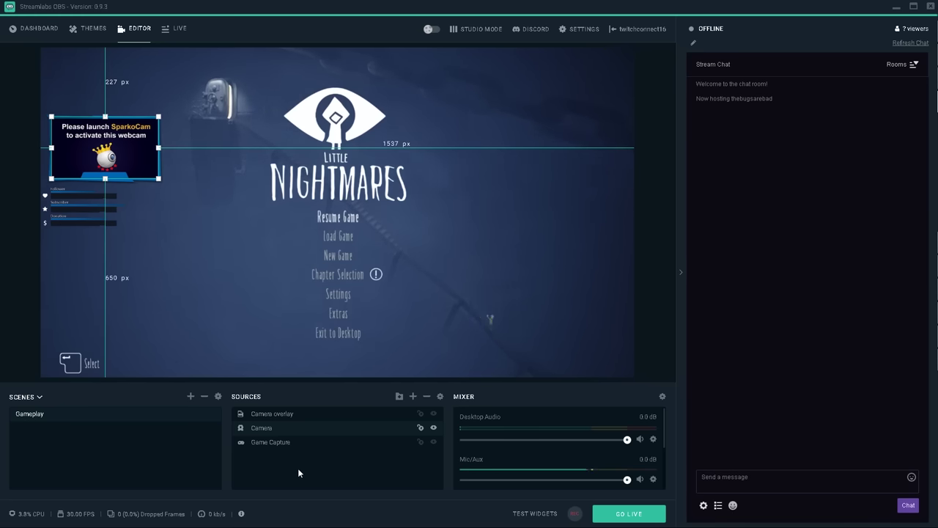
Add a Text (GDI+) source named "Recent Follower" to the Gameplay scene
{"action": "left_click", "coordinate": [11, 206]}
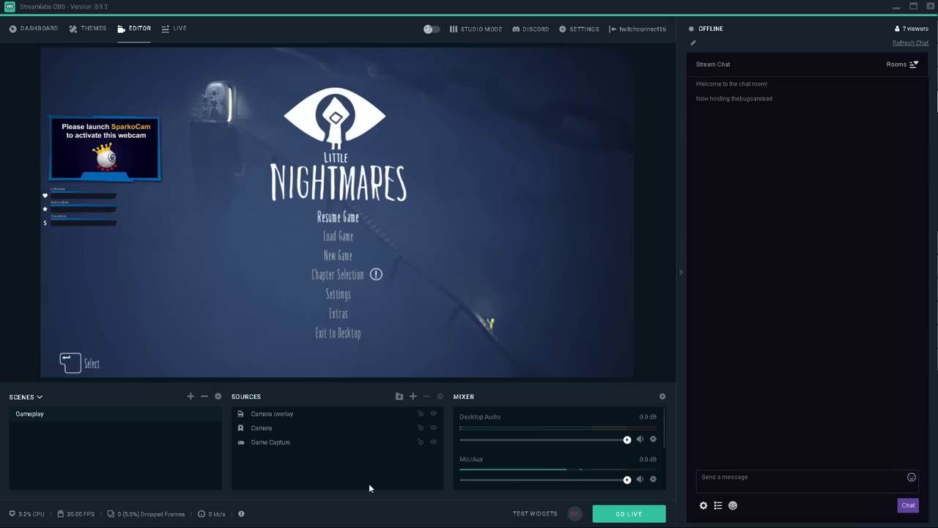
{"action": "left_click", "coordinate": [412, 396]}
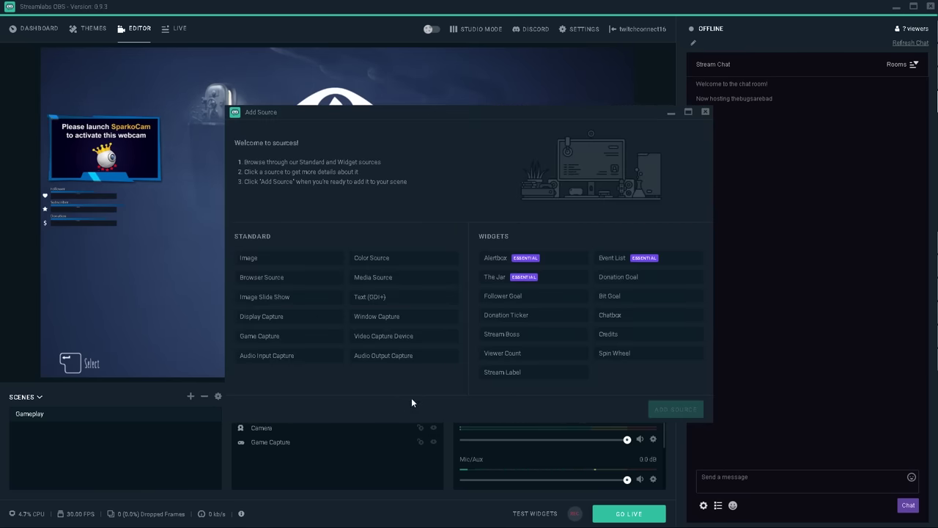
{"action": "left_click", "coordinate": [356, 296]}
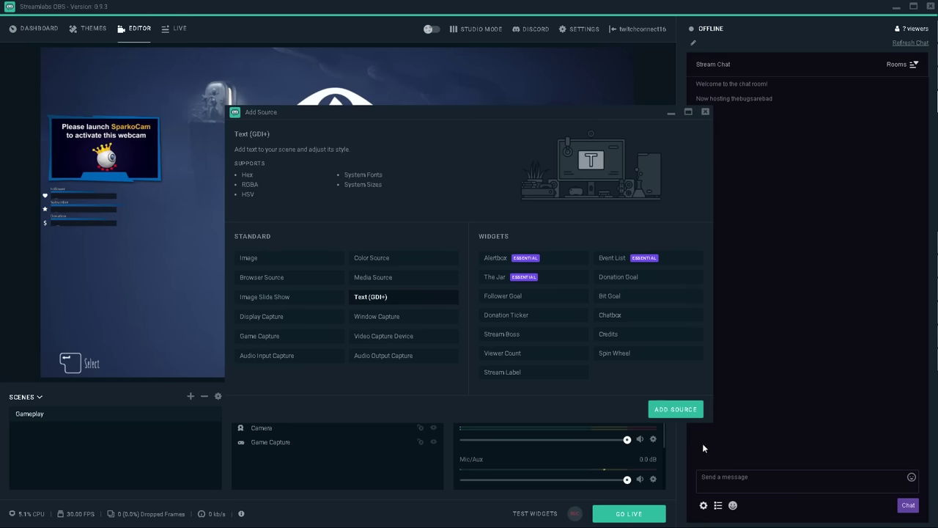
{"action": "left_click", "coordinate": [665, 407]}
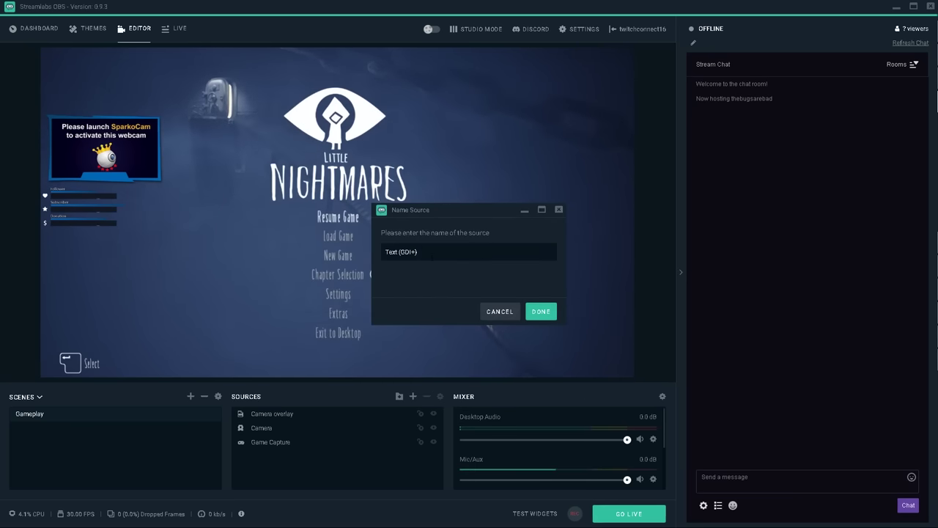
{"action": "type", "text": "Follower"}
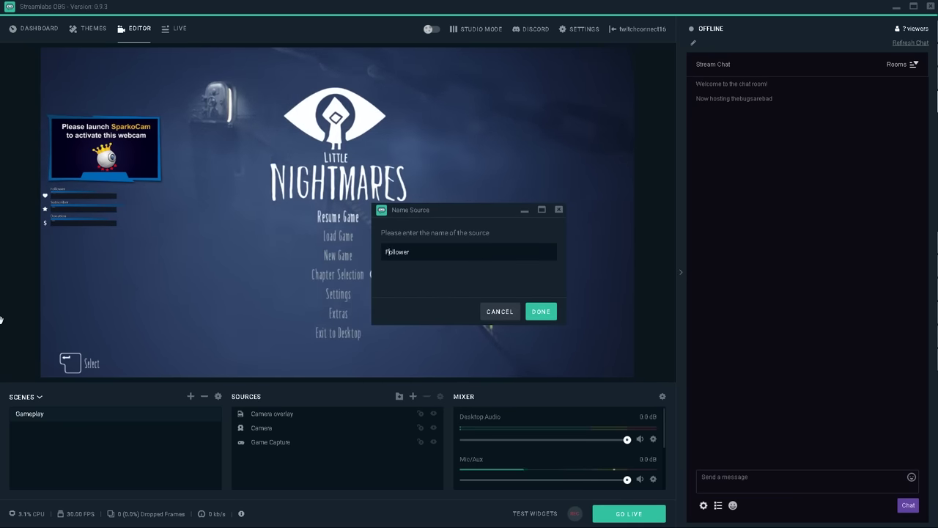
{"action": "key", "text": "Home"}
{"action": "type", "text": "Recent"}
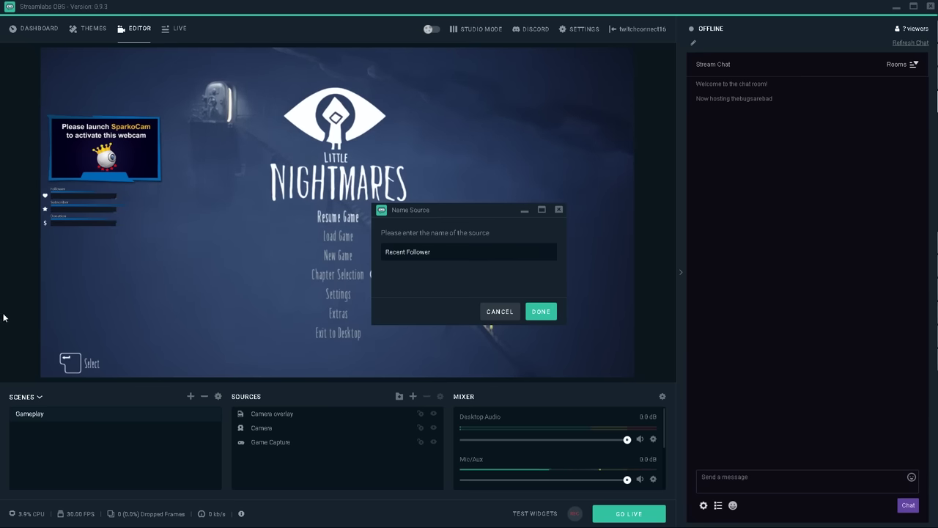
{"action": "left_click", "coordinate": [541, 311]}
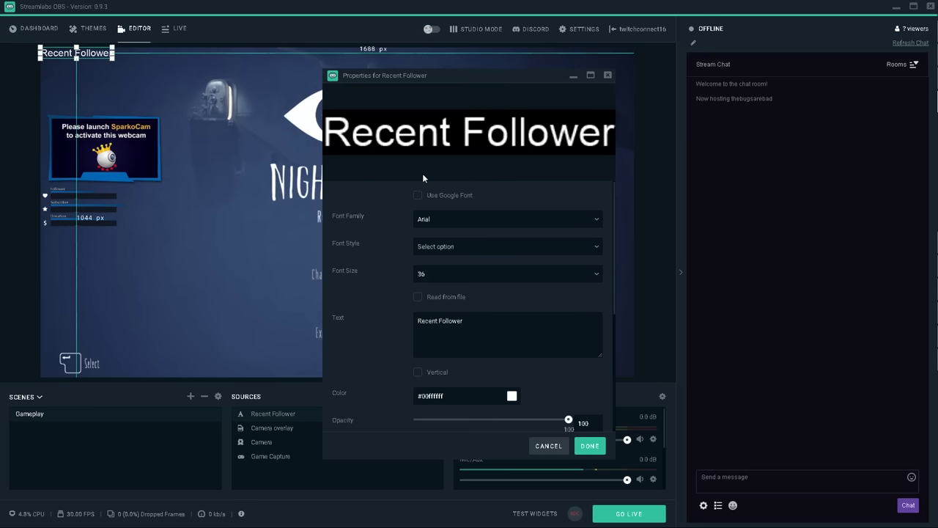
Make the Recent Follower text read from the file most_recent_follower.txt in the MY STREAM Logs folder
{"action": "left_click", "coordinate": [416, 299]}
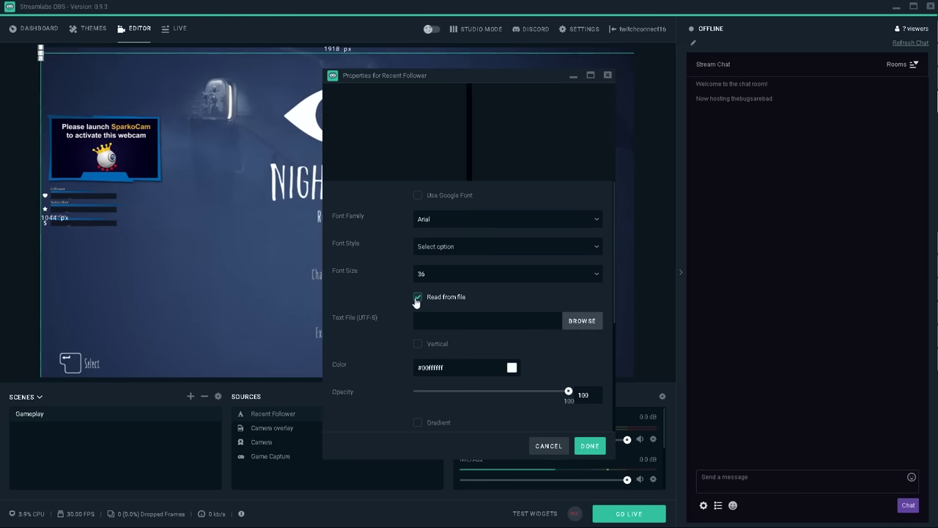
{"action": "left_click", "coordinate": [582, 321]}
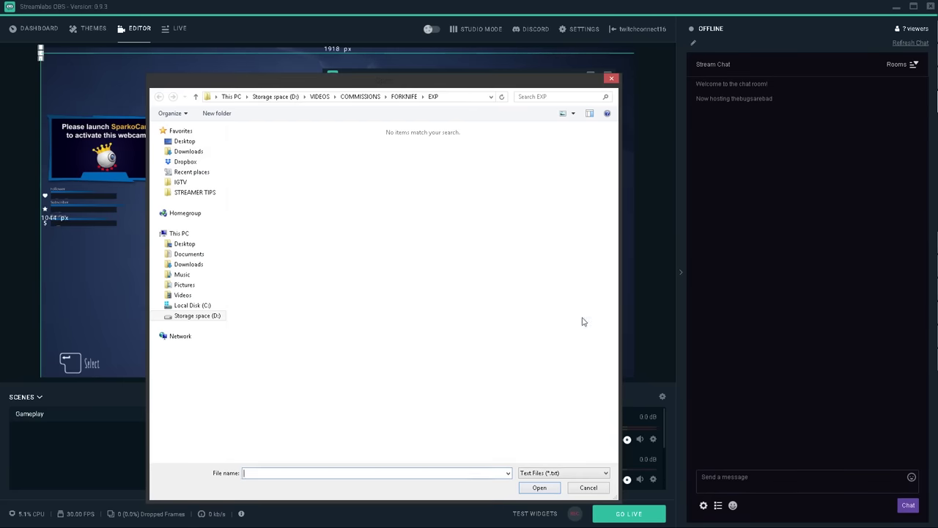
{"action": "left_click", "coordinate": [184, 141]}
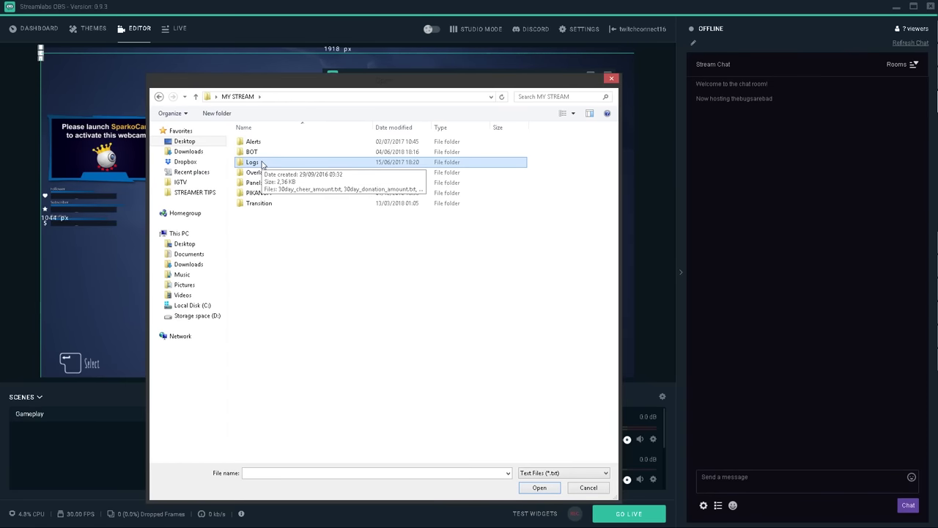
{"action": "double_click", "coordinate": [262, 162]}
{"action": "left_click", "coordinate": [294, 259]}
{"action": "scroll", "coordinate": [307, 336], "scroll_direction": "down", "scroll_amount": 3}
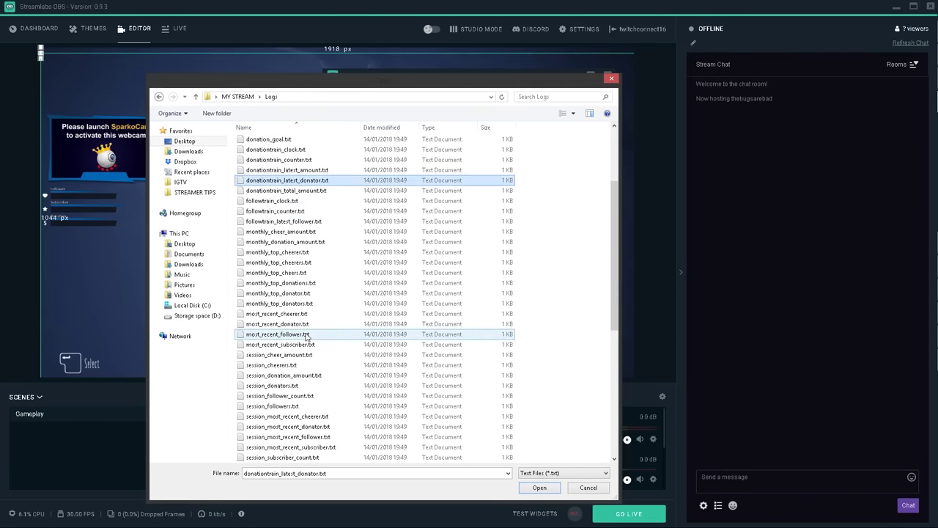
{"action": "left_click", "coordinate": [271, 333]}
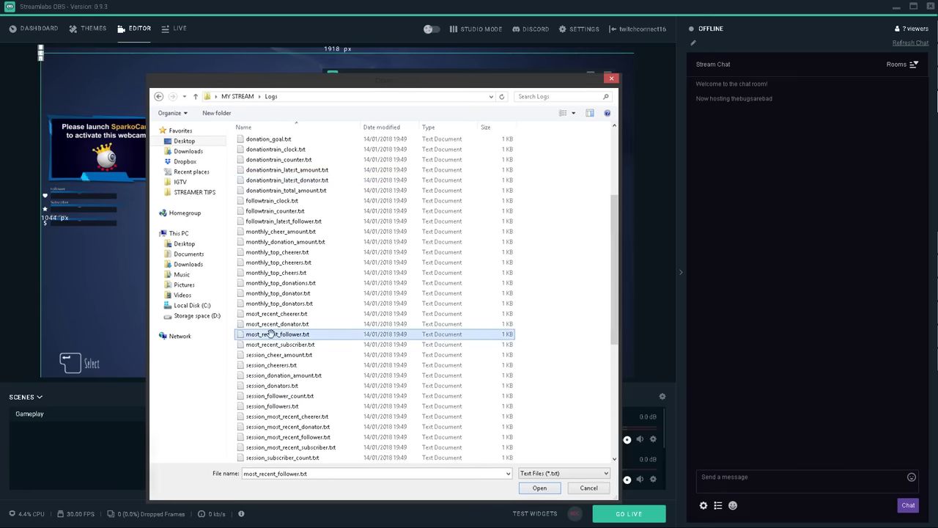
{"action": "double_click", "coordinate": [273, 334]}
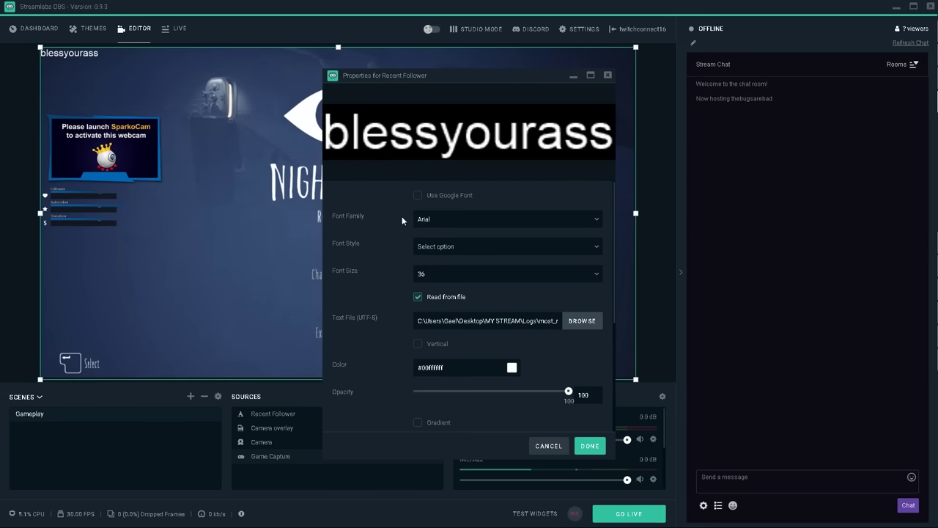
Choose another font family in place of Arial for the Recent Follower text and accept its properties
{"action": "left_click", "coordinate": [464, 219]}
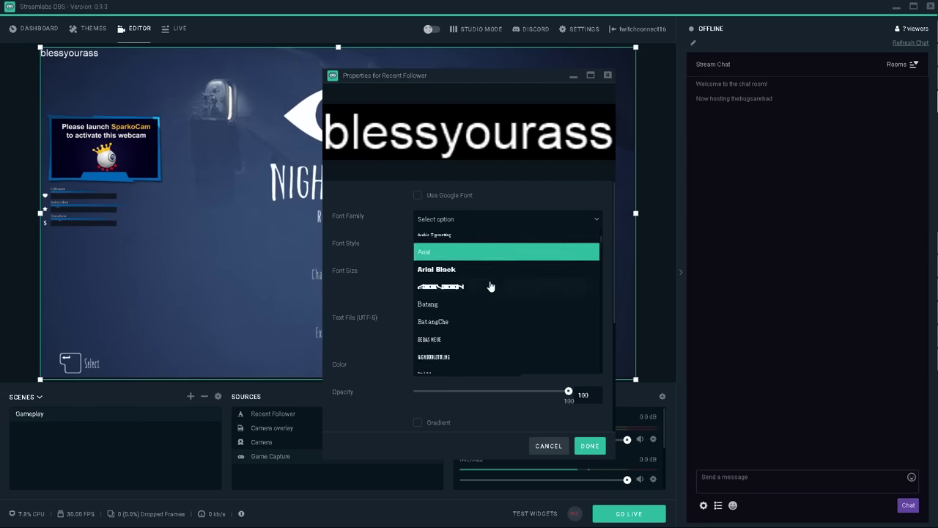
{"action": "scroll", "coordinate": [491, 286], "scroll_direction": "down", "scroll_amount": 5}
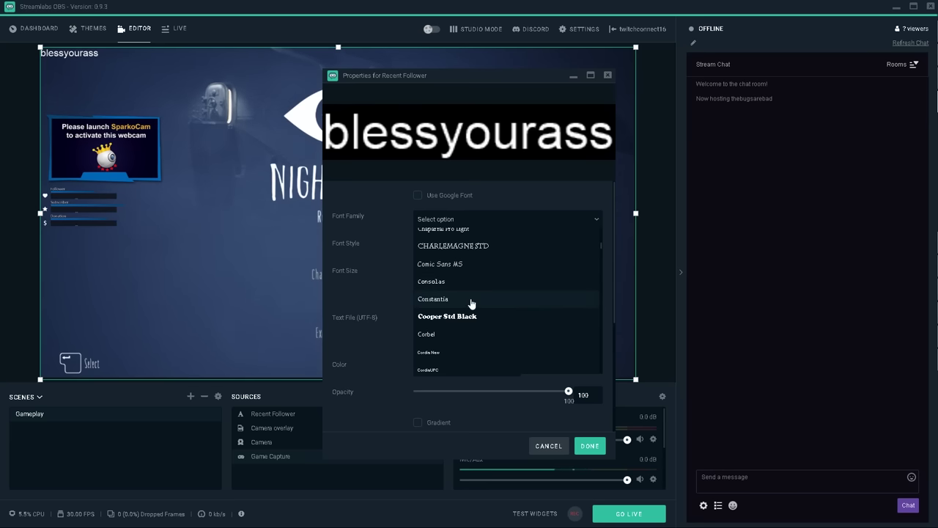
{"action": "scroll", "coordinate": [471, 304], "scroll_direction": "up", "scroll_amount": 3}
{"action": "left_click", "coordinate": [590, 445]}
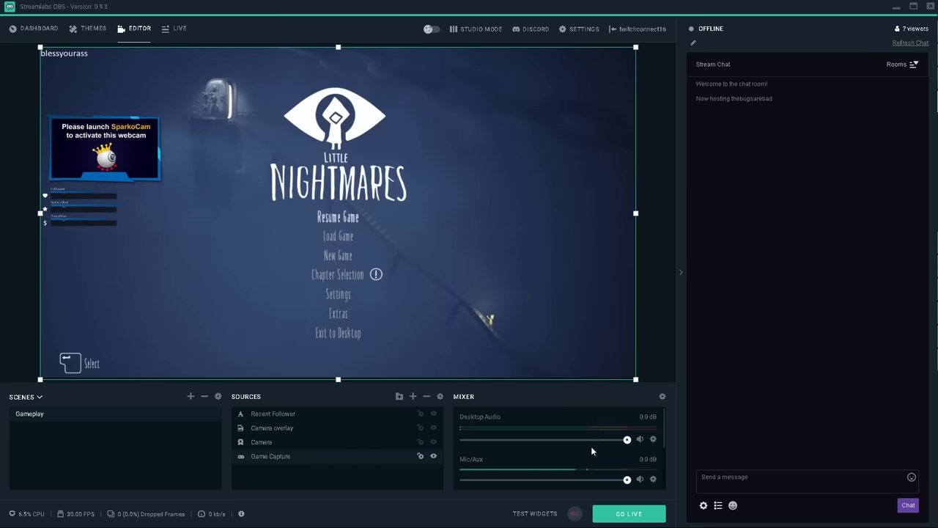
Lock the Game Capture, Camera and Camera overlay sources so they cannot be moved on the canvas
{"action": "mouse_move", "coordinate": [62, 70]}
{"action": "left_mouse_down"}
{"action": "mouse_move", "coordinate": [74, 119]}
{"action": "mouse_move", "coordinate": [62, 121]}
{"action": "mouse_move", "coordinate": [64, 59]}
{"action": "left_mouse_up"}
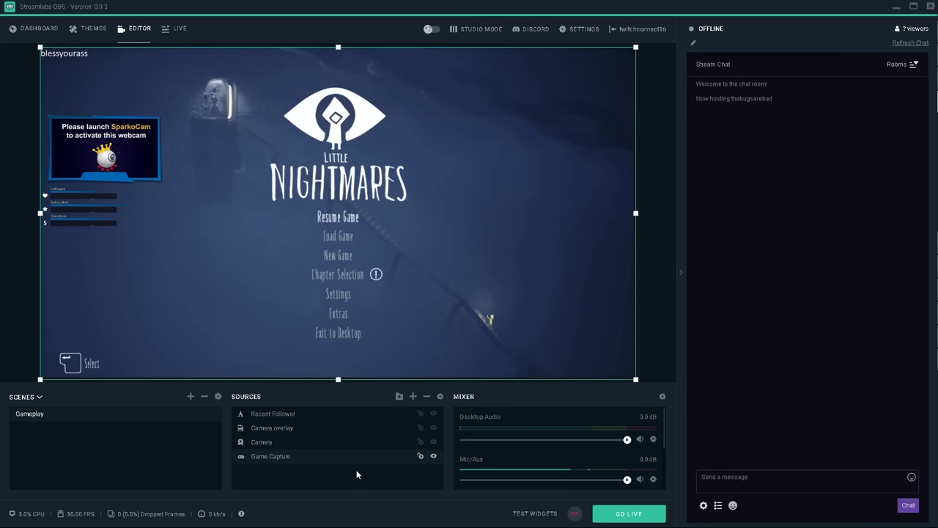
{"action": "left_click", "coordinate": [420, 456]}
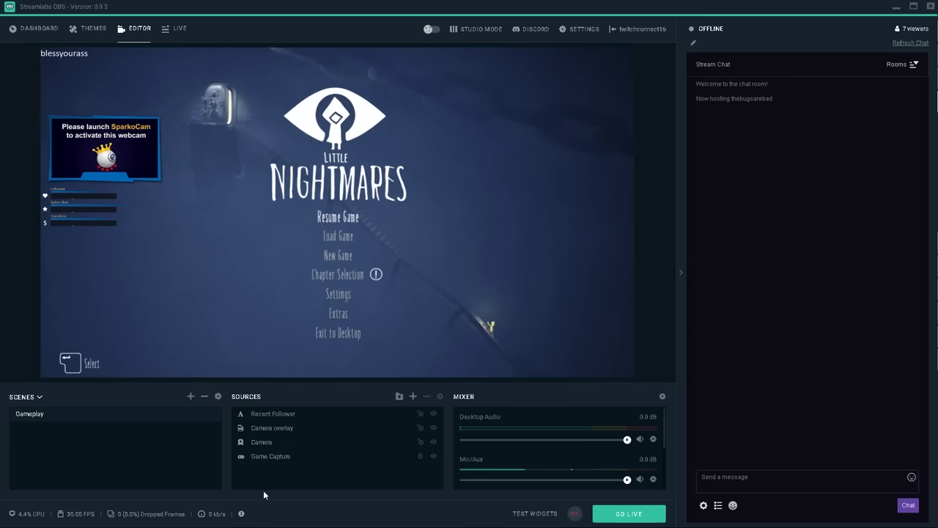
{"action": "left_click", "coordinate": [269, 443]}
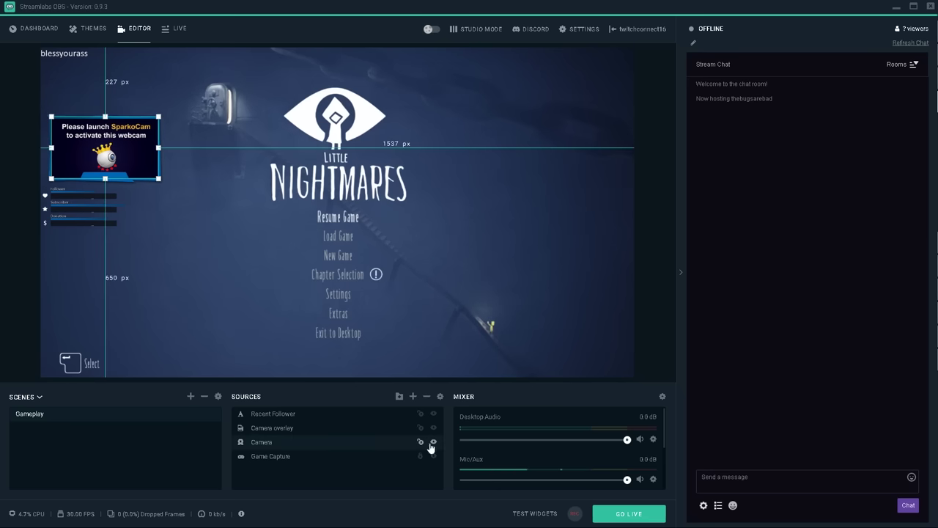
{"action": "left_click", "coordinate": [384, 430]}
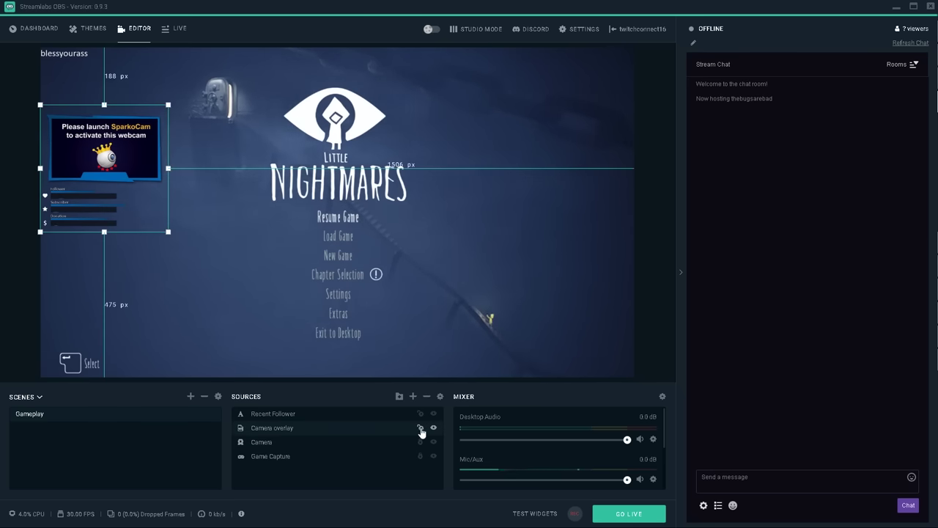
{"action": "left_click", "coordinate": [420, 428]}
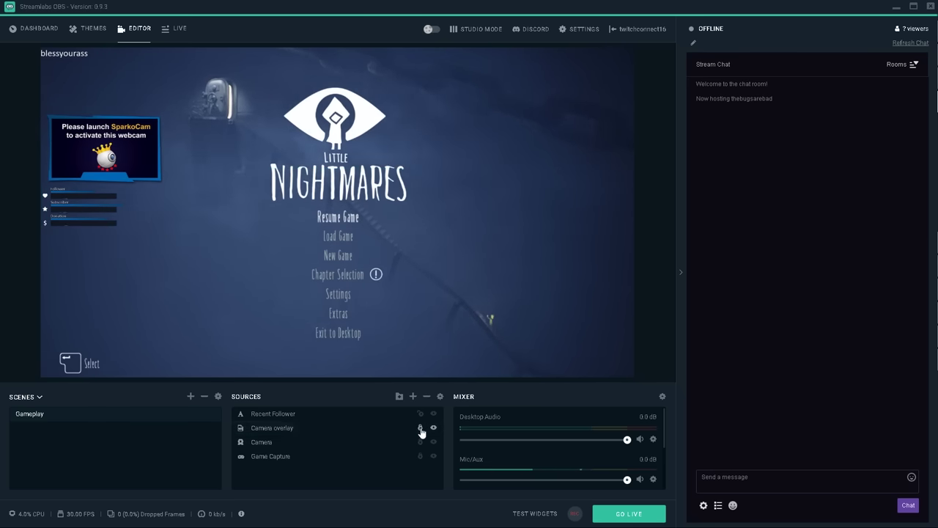
Shrink the Recent Follower text and place it in the overlay's follower bar, about 83 px from the canvas's left edge and 472 px from its top
{"action": "left_click", "coordinate": [272, 415]}
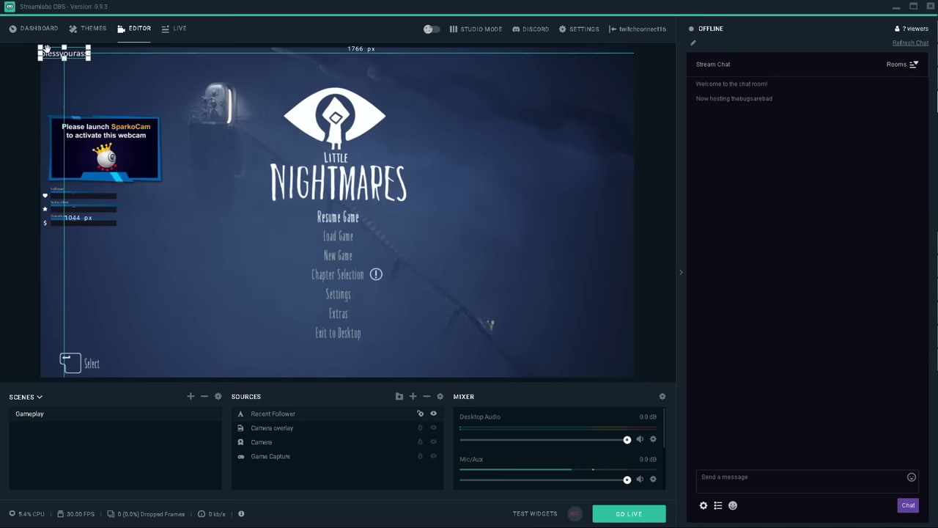
{"action": "left_click_drag", "start_coordinate": [46, 53], "coordinate": [96, 199]}
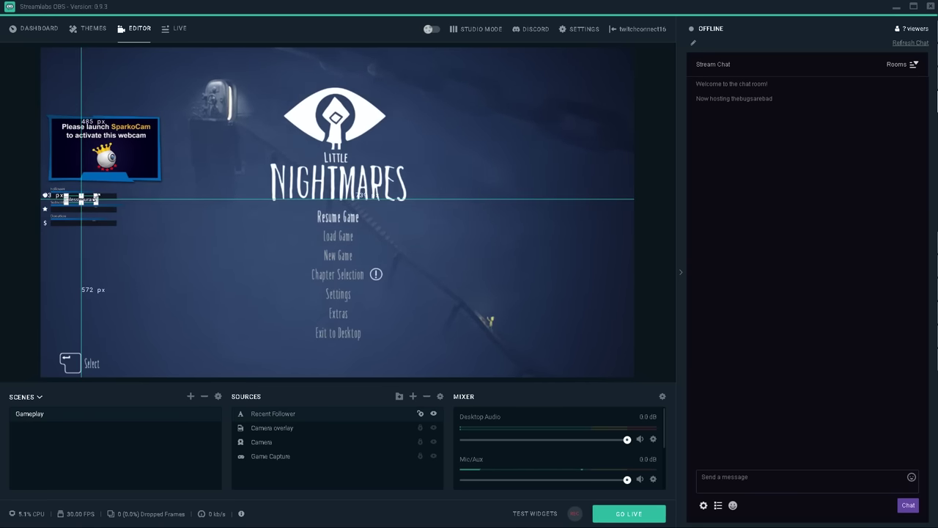
{"action": "key", "text": "Up"}
{"action": "key", "text": "Up"}
{"action": "key", "text": "Up"}
{"action": "key", "text": "Up"}
{"action": "key", "text": "Up"}
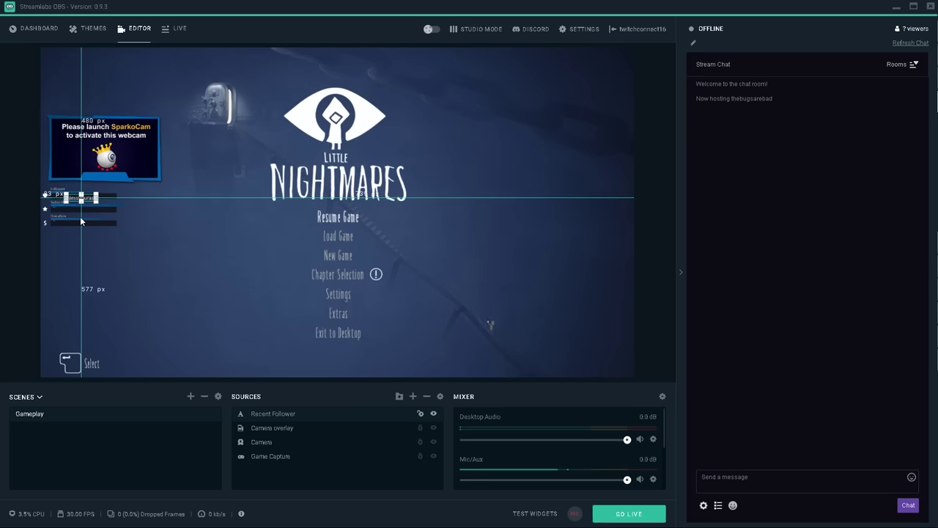
{"action": "key", "text": "Up"}
{"action": "key", "text": "Up"}
{"action": "key", "text": "Up"}
{"action": "key", "text": "Up"}
{"action": "key", "text": "Up"}
{"action": "key", "text": "Up"}
{"action": "key", "text": "Up"}
{"action": "key", "text": "Up"}
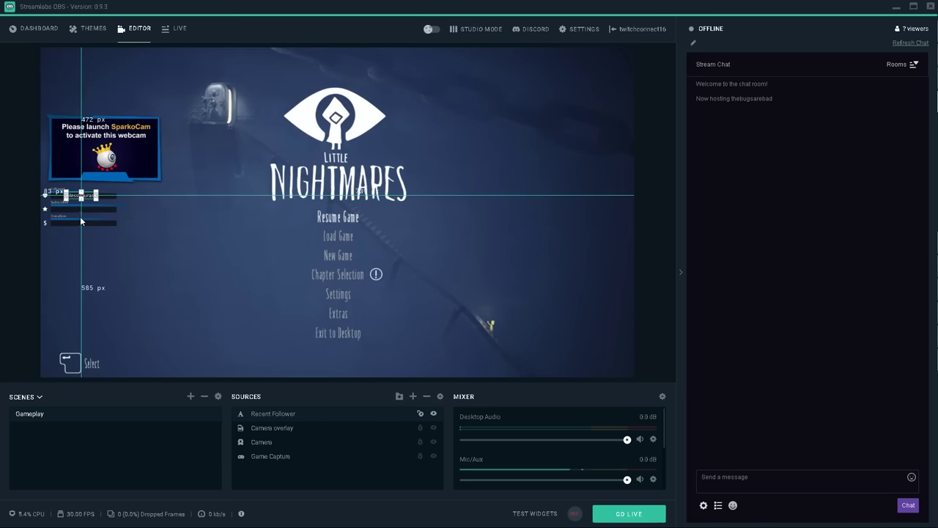
{"action": "key", "text": "Up"}
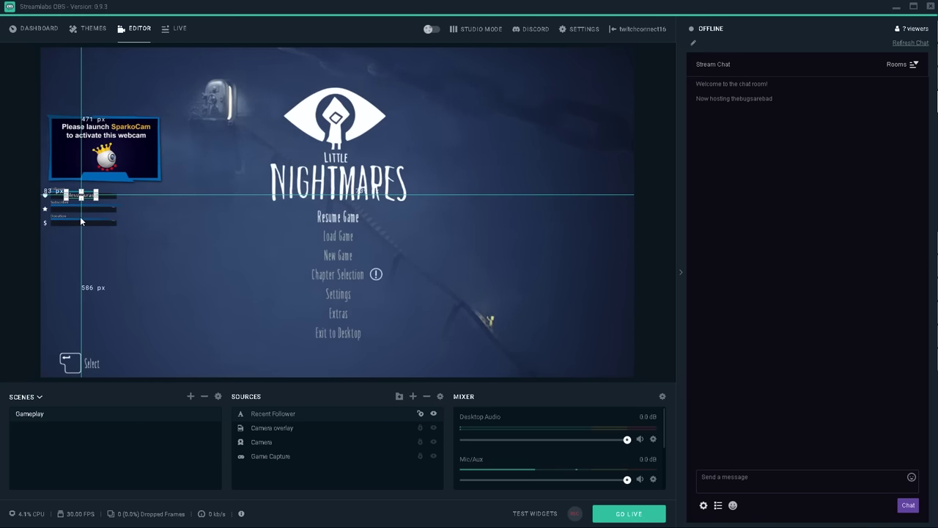
{"action": "key", "text": "Down"}
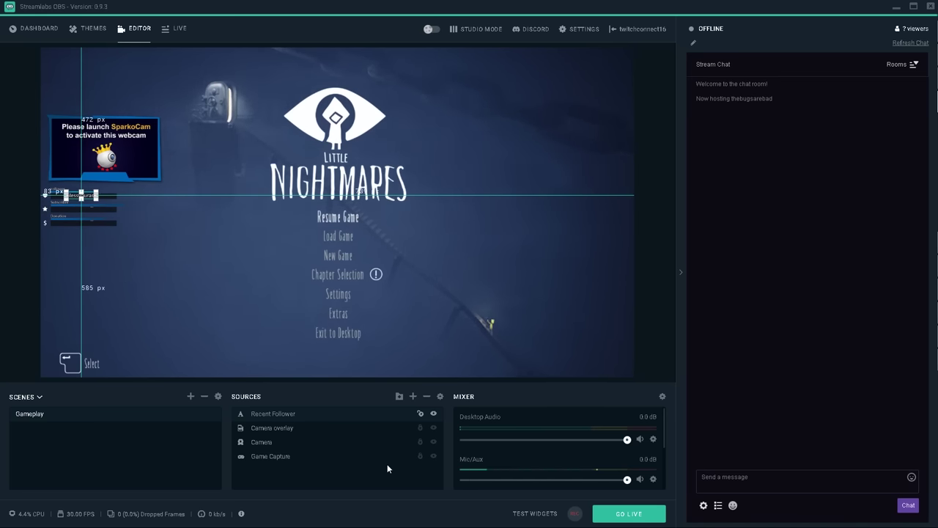
Copy the Recent Follower source and paste it twice into the Gameplay scene
{"action": "right_click", "coordinate": [293, 421]}
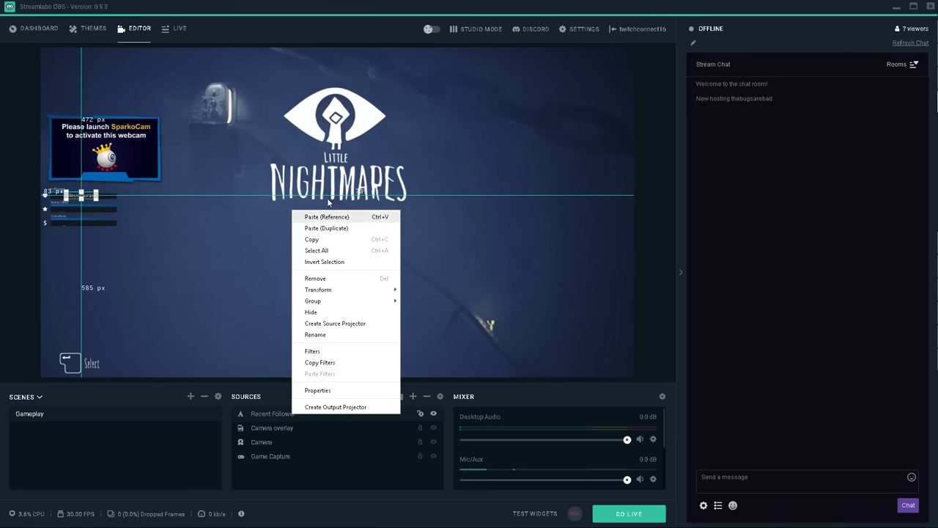
{"action": "left_click", "coordinate": [314, 240]}
{"action": "right_click", "coordinate": [285, 416]}
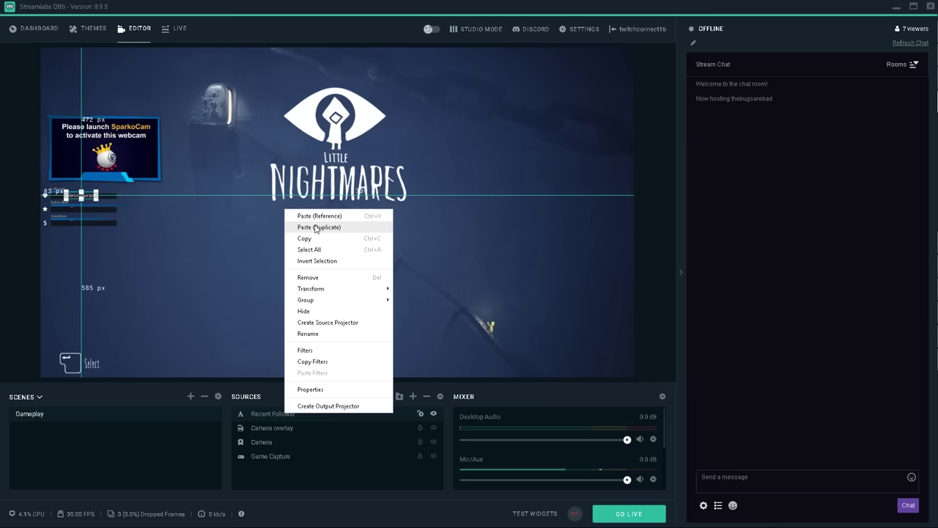
{"action": "left_click", "coordinate": [313, 218]}
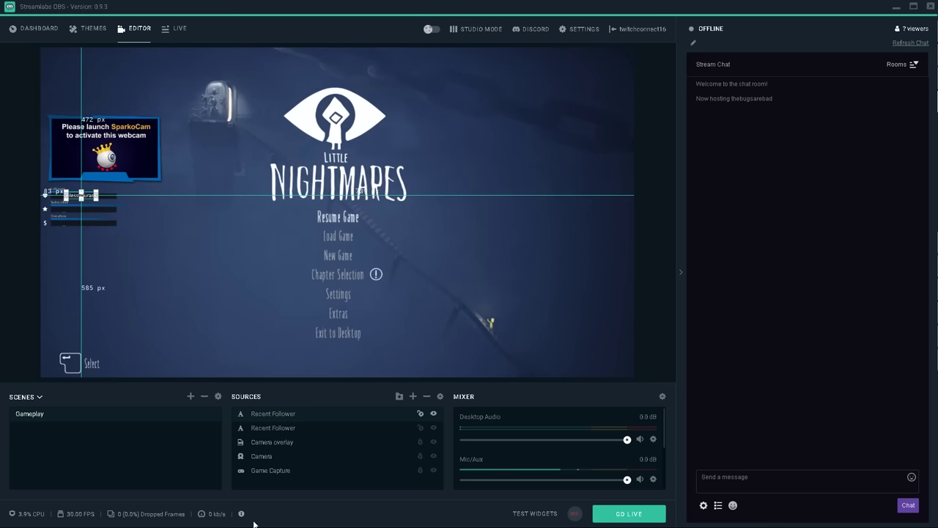
{"action": "right_click", "coordinate": [276, 419]}
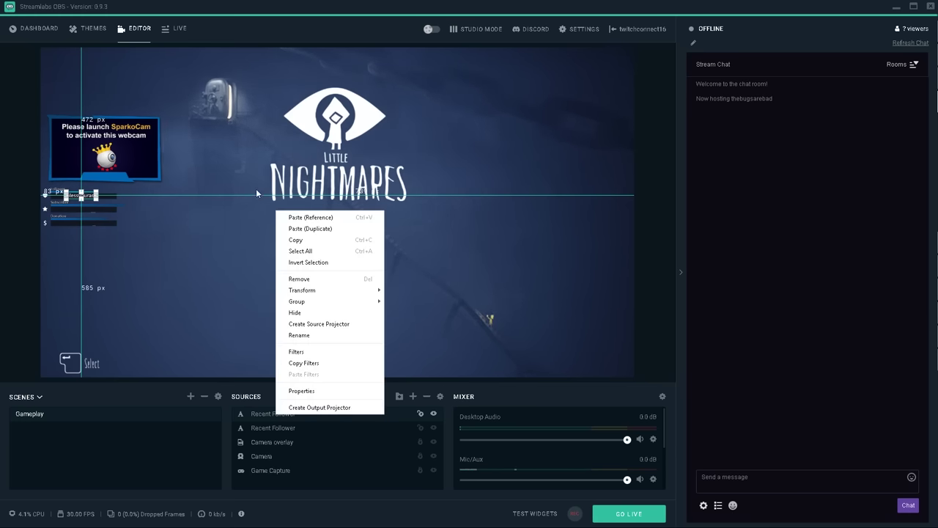
{"action": "left_click", "coordinate": [301, 218]}
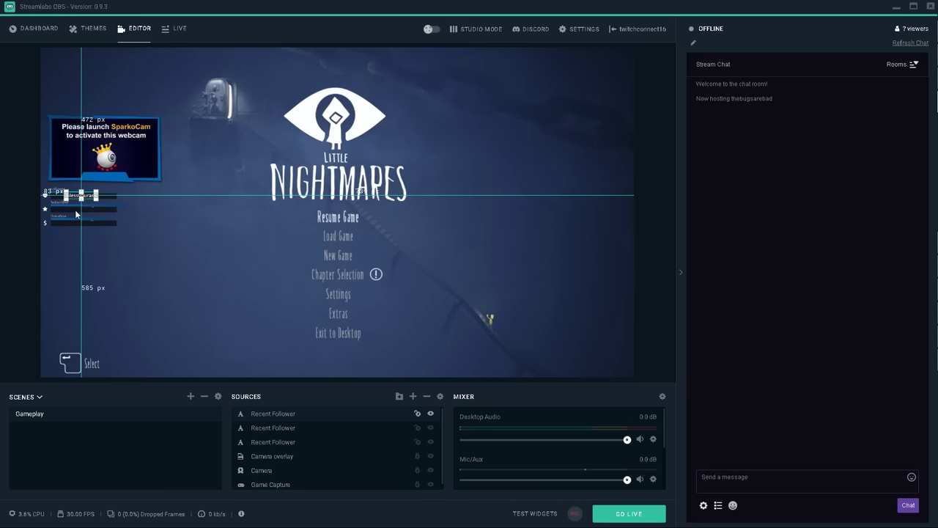
Move one pasted text into the overlay's subscriber bar and another into its donation bar, about 539 px and 493 px above the canvas's lower edge
{"action": "left_click_drag", "start_coordinate": [74, 196], "coordinate": [74, 211]}
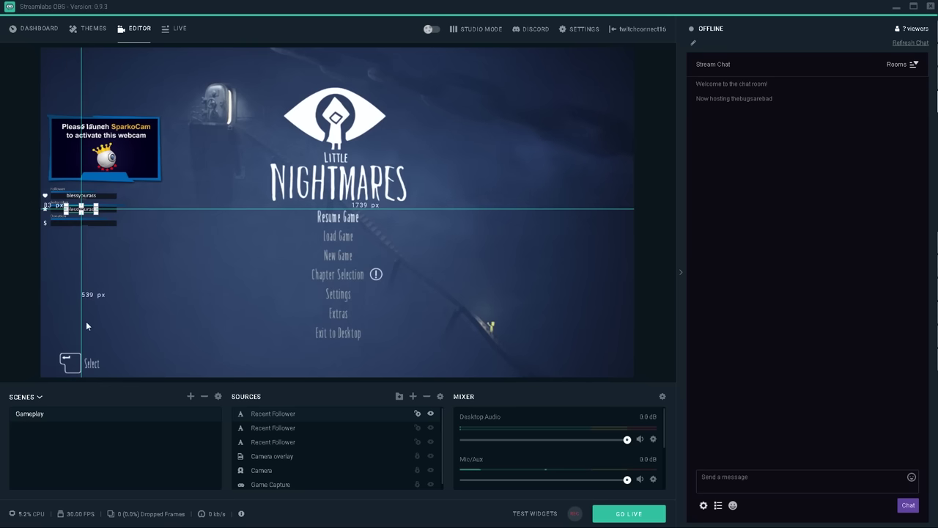
{"action": "left_click", "coordinate": [87, 222]}
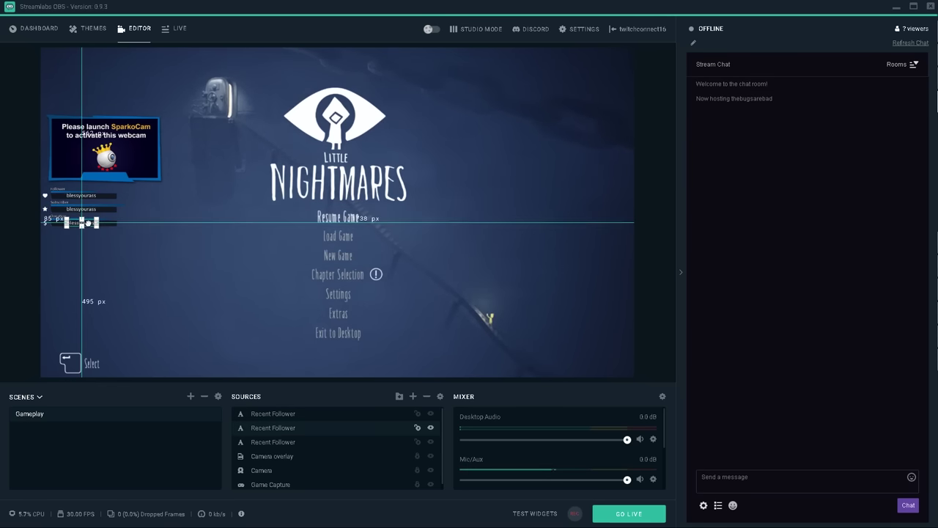
{"action": "left_click_drag", "start_coordinate": [86, 222], "coordinate": [87, 223]}
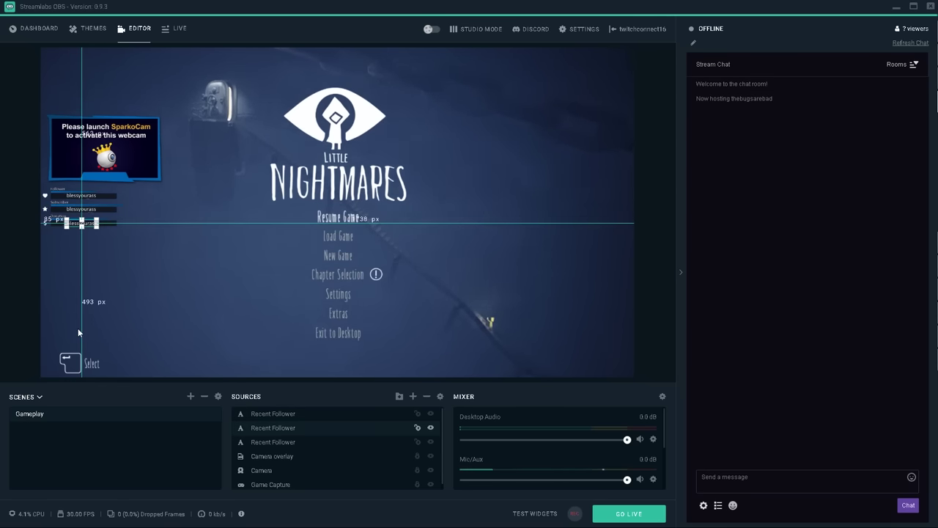
{"action": "left_click", "coordinate": [22, 312]}
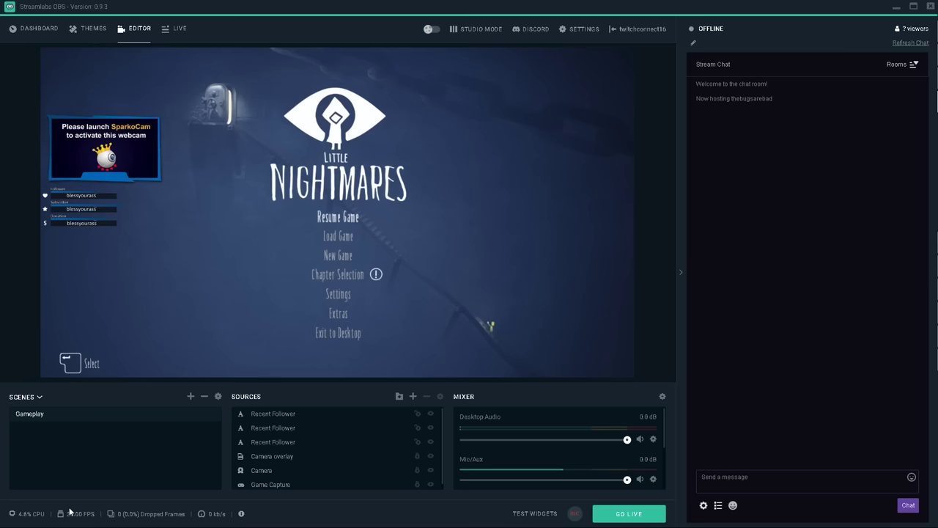
{"action": "left_click", "coordinate": [71, 223]}
{"action": "left_click", "coordinate": [3, 281]}
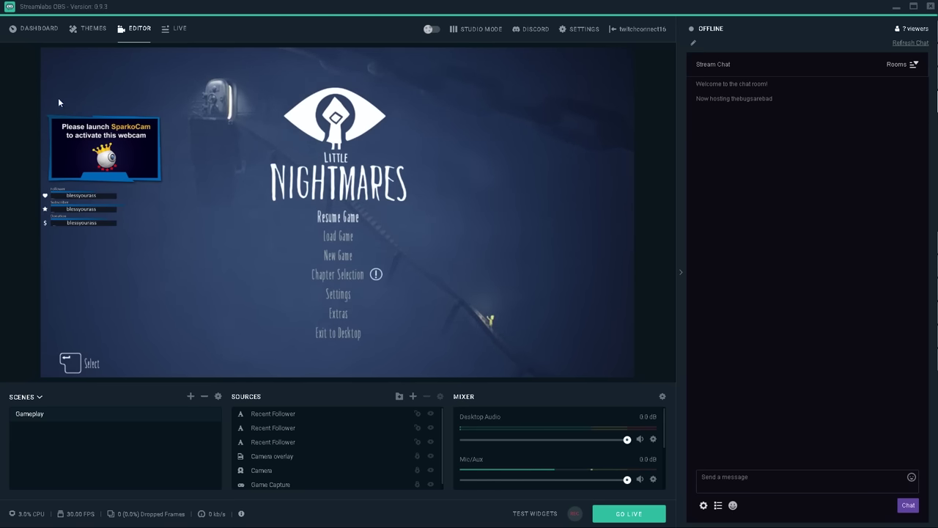
Unlock the Camera overlay and Camera sources and nudge the webcam inside its frame, about 1539 px from the canvas's right edge
{"action": "left_click", "coordinate": [298, 460]}
{"action": "scroll", "coordinate": [299, 460], "scroll_direction": "down", "scroll_amount": 1}
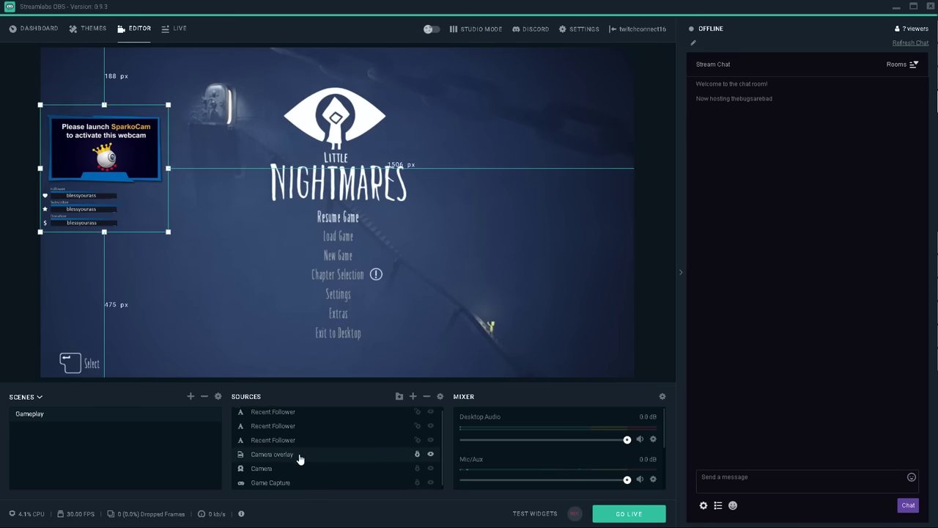
{"action": "left_click", "coordinate": [424, 466]}
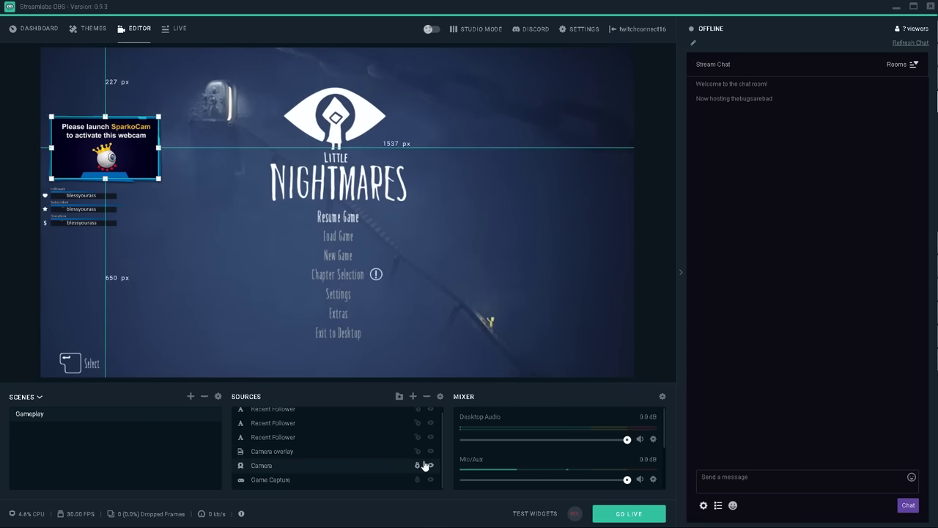
{"action": "scroll", "coordinate": [410, 462], "scroll_direction": "up", "scroll_amount": 1}
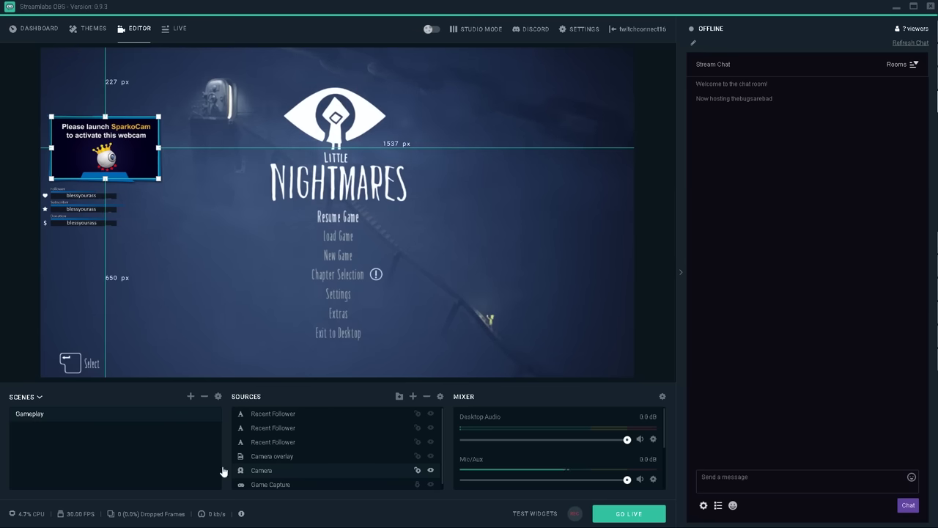
{"action": "mouse_move", "coordinate": [77, 148]}
{"action": "left_mouse_down"}
{"action": "mouse_move", "coordinate": [271, 144]}
{"action": "mouse_move", "coordinate": [558, 172]}
{"action": "mouse_move", "coordinate": [32, 188]}
{"action": "mouse_move", "coordinate": [154, 138]}
{"action": "mouse_move", "coordinate": [463, 153]}
{"action": "mouse_move", "coordinate": [53, 157]}
{"action": "mouse_move", "coordinate": [77, 144]}
{"action": "left_mouse_up"}
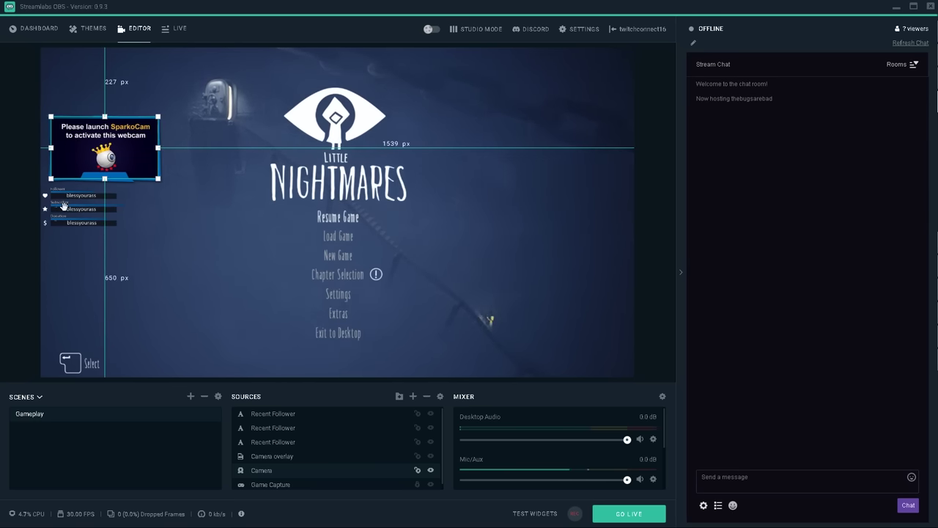
Group the three Recent Follower texts, the Camera overlay and the Camera into a source folder named Camera Pack
{"action": "left_click", "coordinate": [279, 418]}
{"action": "scroll", "coordinate": [275, 427], "scroll_direction": "down", "scroll_amount": 1}
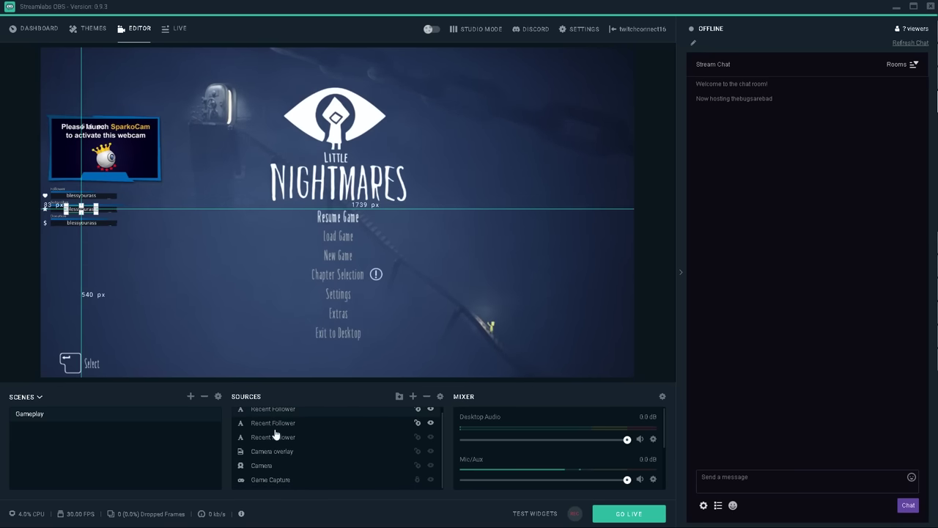
{"action": "left_click", "coordinate": [255, 473], "text": "shift"}
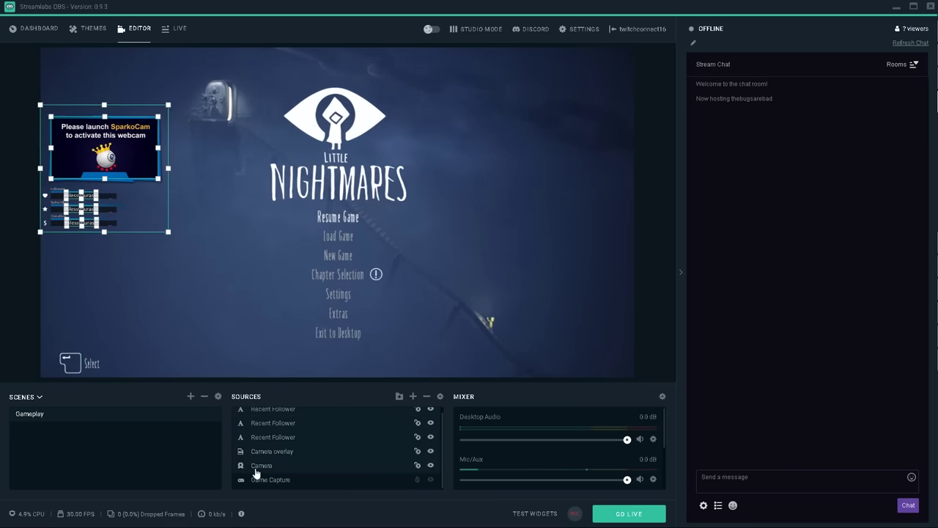
{"action": "left_click", "coordinate": [399, 397]}
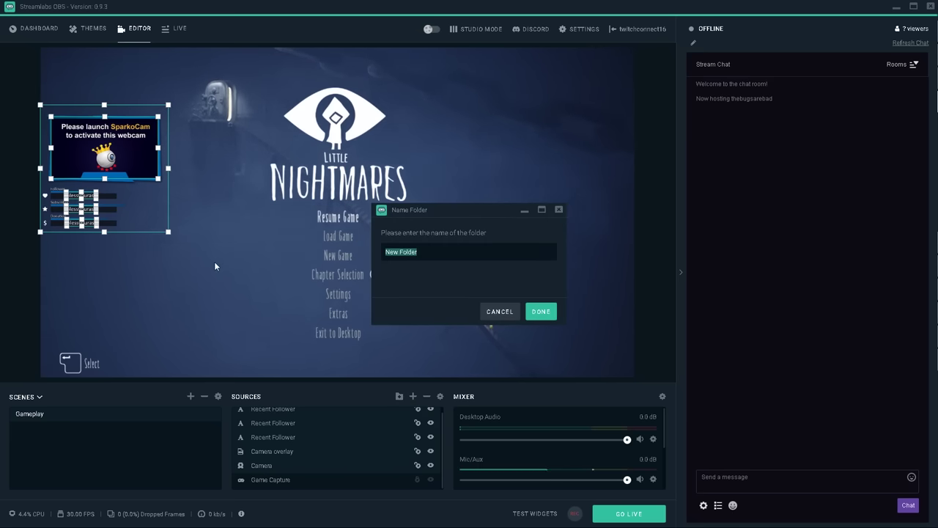
{"action": "type", "text": "camera Pack"}
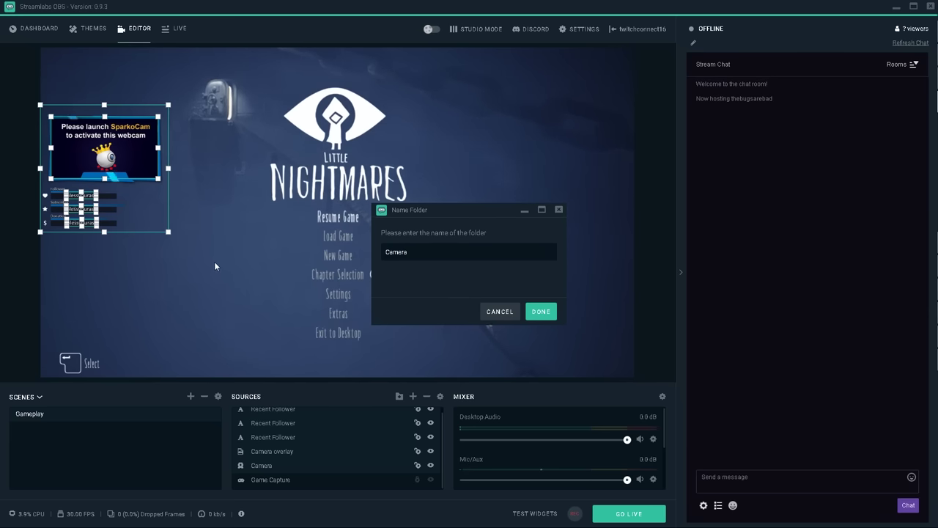
{"action": "left_click", "coordinate": [544, 312]}
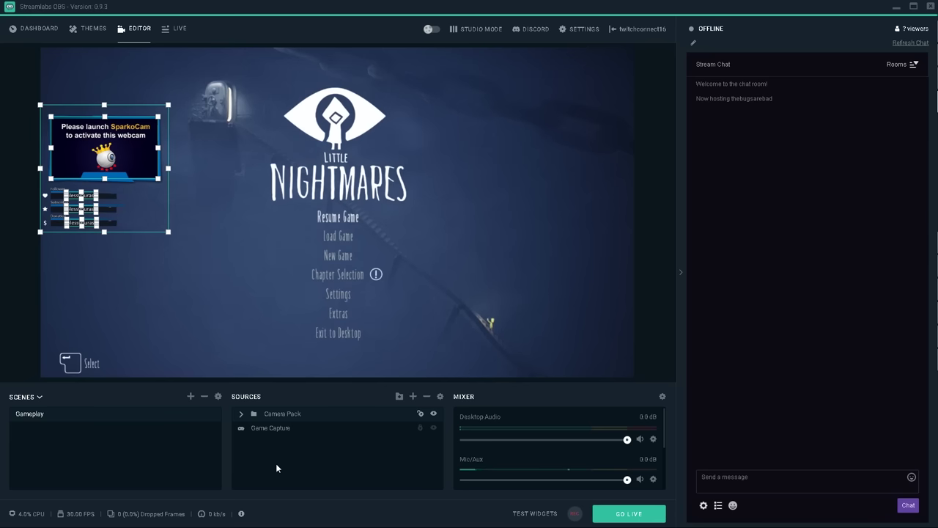
Move the whole Camera Pack group up into the canvas's upper-left corner
{"action": "left_click", "coordinate": [278, 429]}
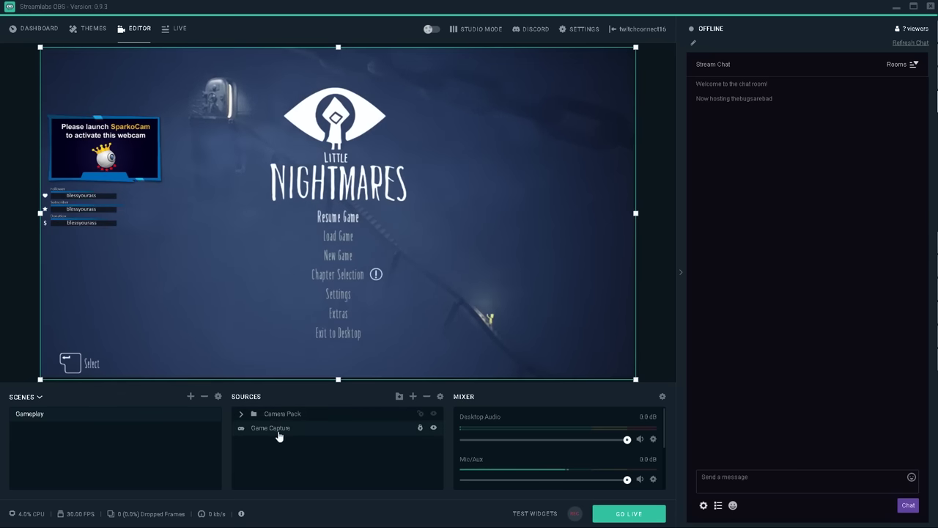
{"action": "left_click", "coordinate": [286, 415]}
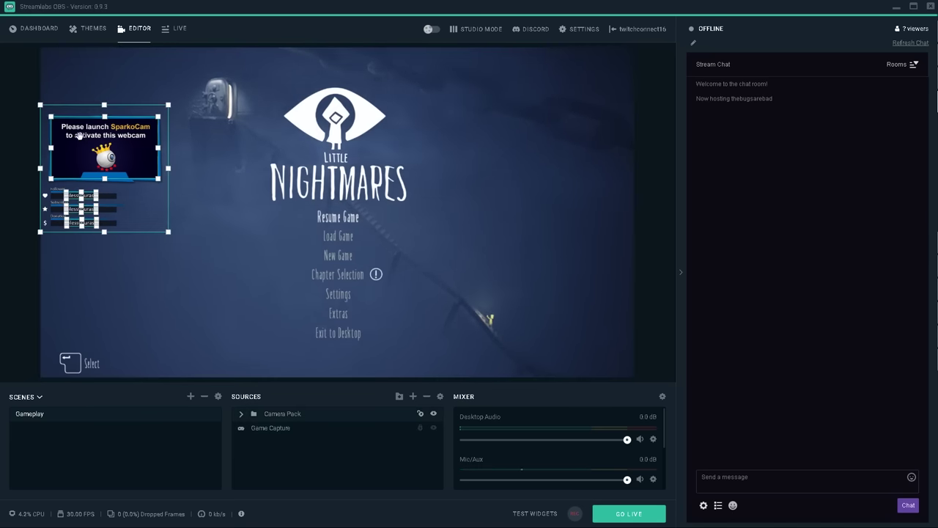
{"action": "left_click_drag", "start_coordinate": [128, 135], "coordinate": [87, 85]}
{"action": "left_click_drag", "start_coordinate": [88, 106], "coordinate": [96, 238]}
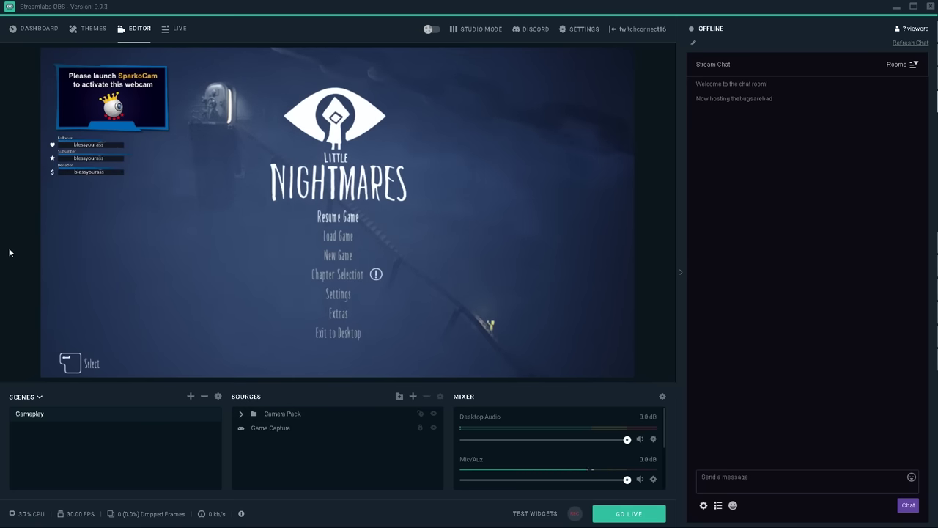
Add a The Jar widget source named The Jar, keeping its 600 by 600 size and other default properties
{"action": "left_click", "coordinate": [414, 397]}
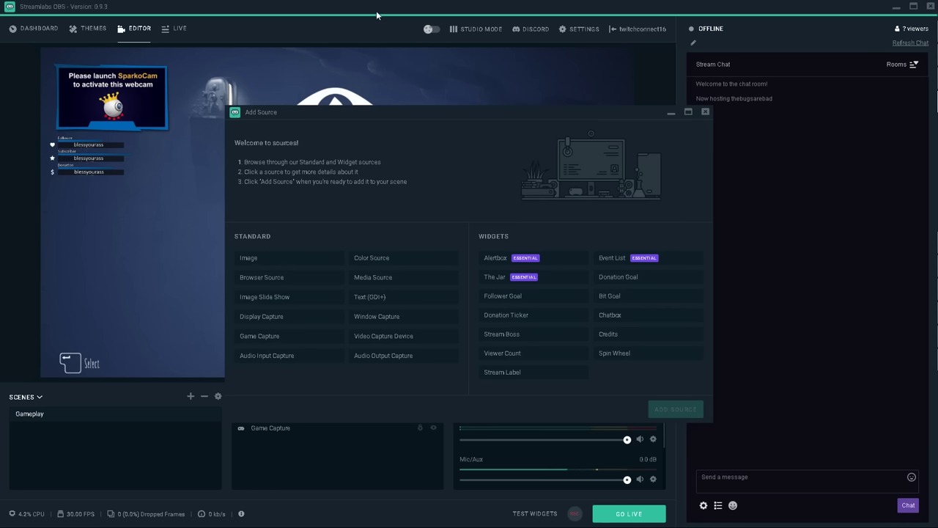
{"action": "left_click", "coordinate": [498, 283]}
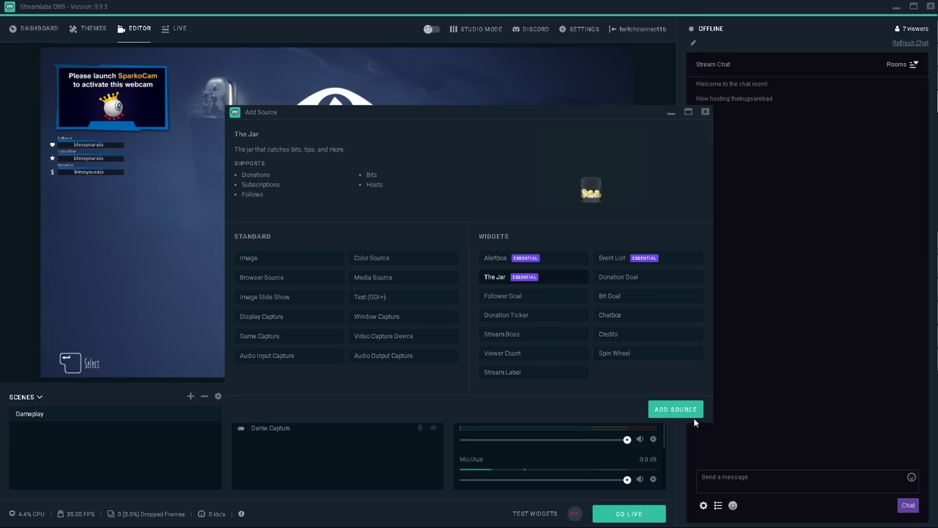
{"action": "left_click", "coordinate": [681, 412]}
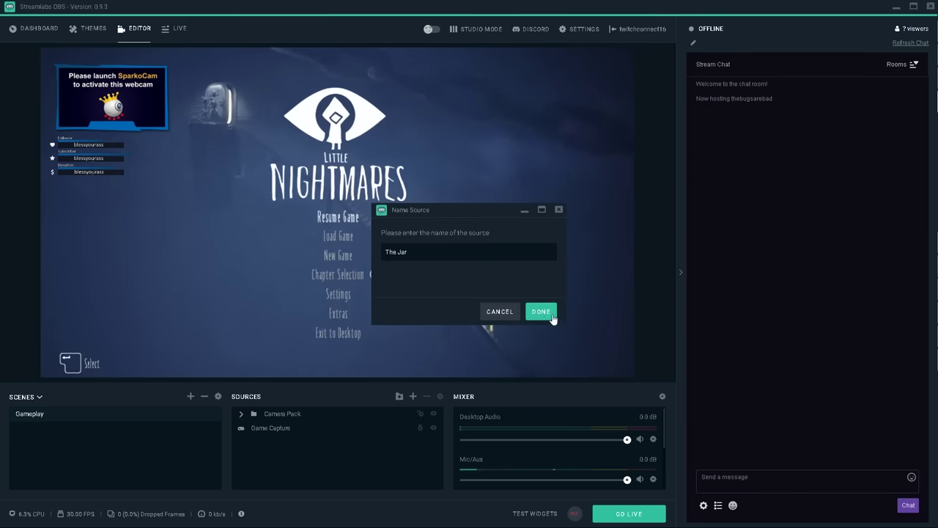
{"action": "left_click", "coordinate": [542, 313]}
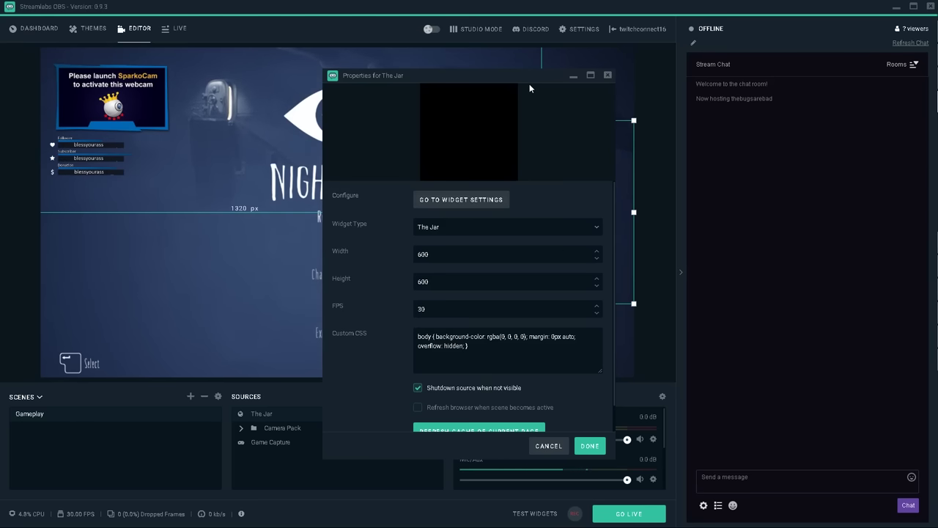
{"action": "left_click_drag", "start_coordinate": [529, 83], "coordinate": [352, 71]}
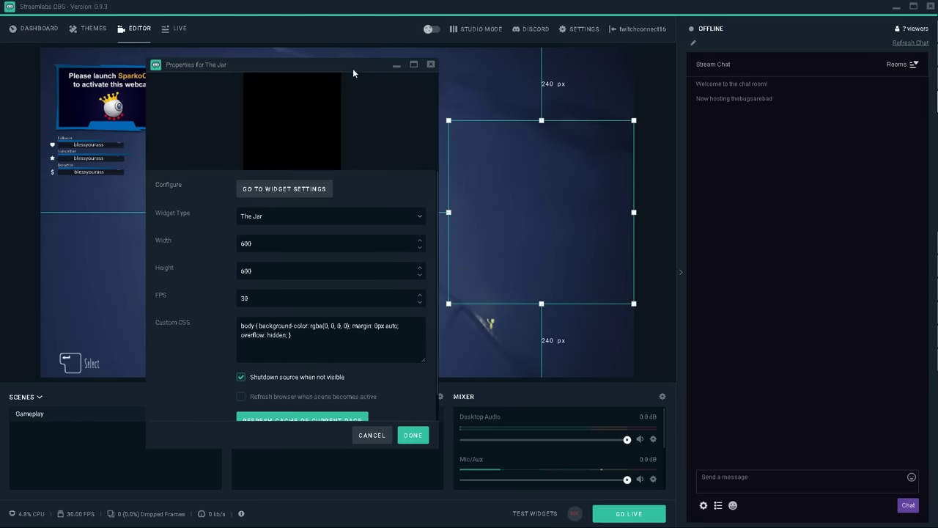
{"action": "left_click", "coordinate": [413, 435]}
Shrink the jar and place it near the canvas's lower-right corner, about 1709 px from the left edge and 744 px from the top
{"action": "left_click_drag", "start_coordinate": [449, 302], "coordinate": [544, 209]}
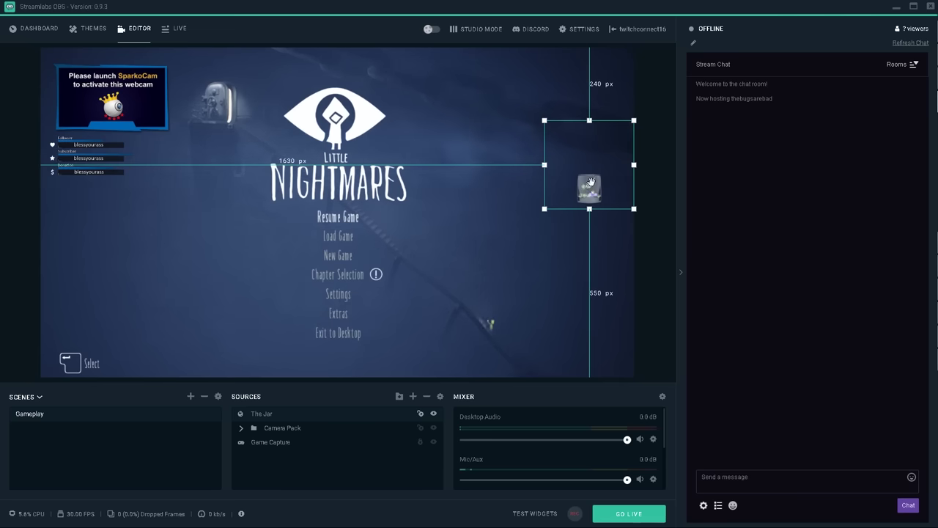
{"action": "left_click_drag", "start_coordinate": [590, 182], "coordinate": [616, 348]}
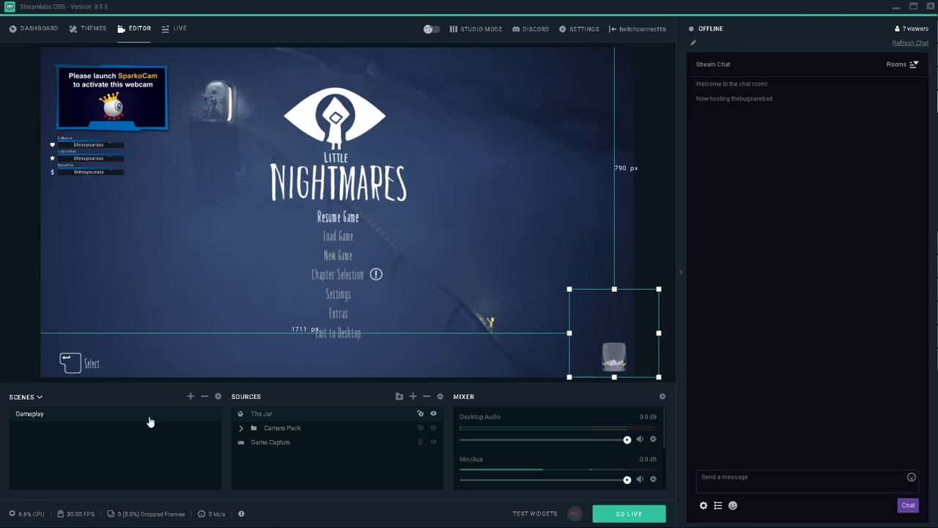
{"action": "left_click_drag", "start_coordinate": [616, 356], "coordinate": [616, 343]}
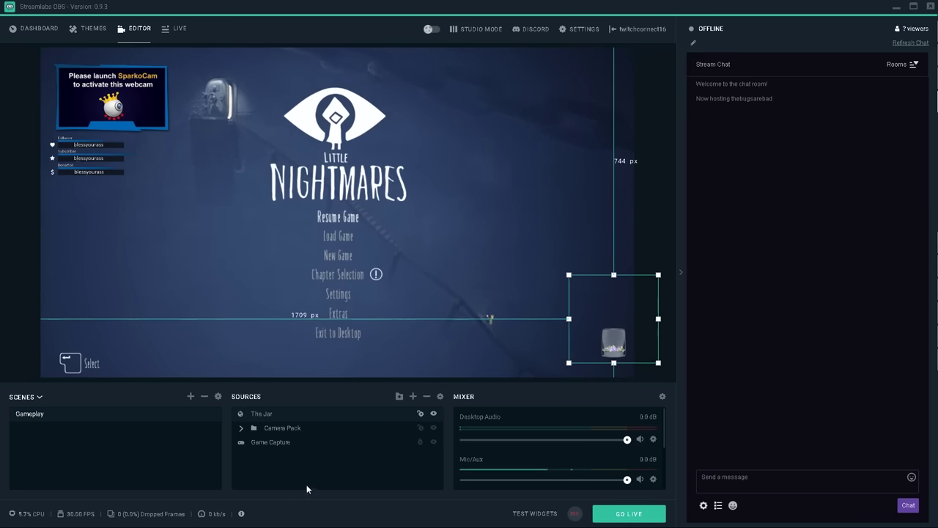
Crop the lower part of the Camera overlay to remove its follower, subscriber and donation bars
{"action": "left_click", "coordinate": [282, 427]}
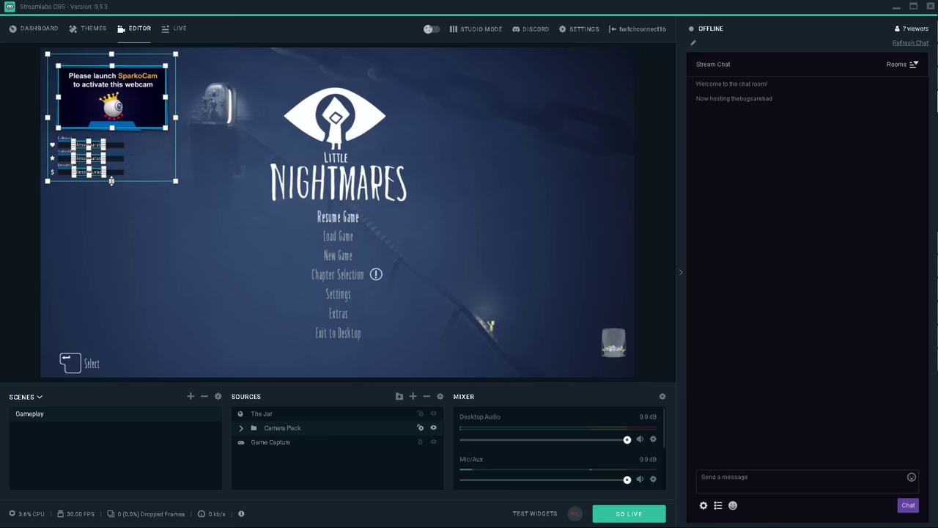
{"action": "left_click_drag", "start_coordinate": [111, 180], "coordinate": [111, 132]}
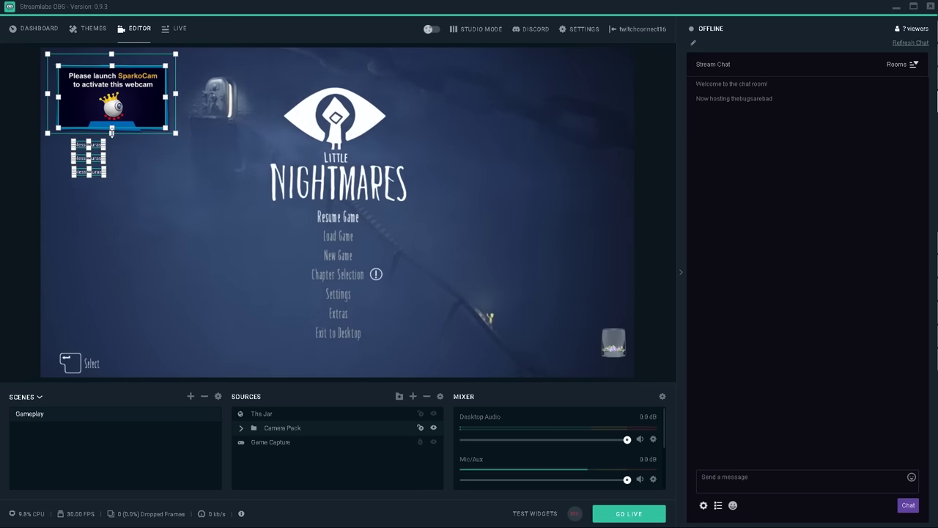
Hide the three Recent Follower texts in Camera Pack and shift the group slightly down and to the right on the canvas
{"action": "left_click", "coordinate": [241, 428]}
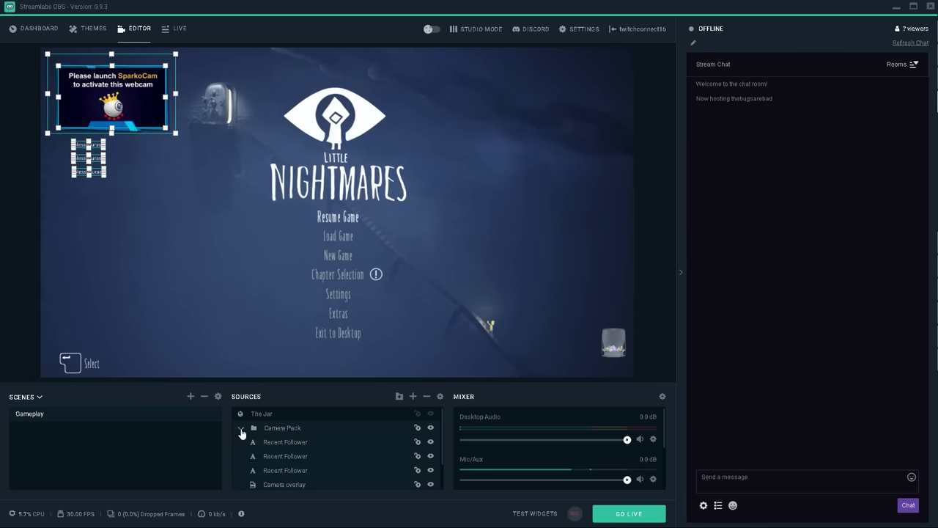
{"action": "scroll", "coordinate": [300, 436], "scroll_direction": "down", "scroll_amount": 2}
{"action": "scroll", "coordinate": [299, 435], "scroll_direction": "up", "scroll_amount": 2}
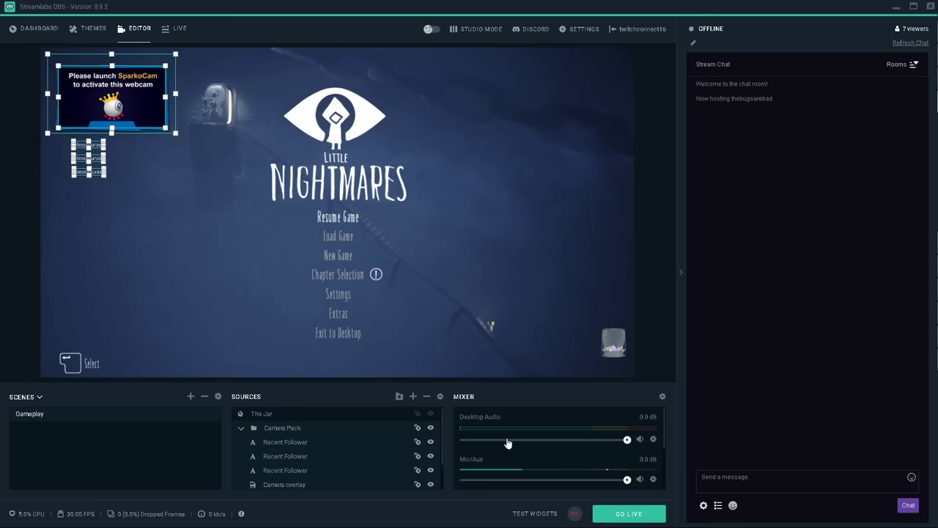
{"action": "left_click", "coordinate": [430, 443]}
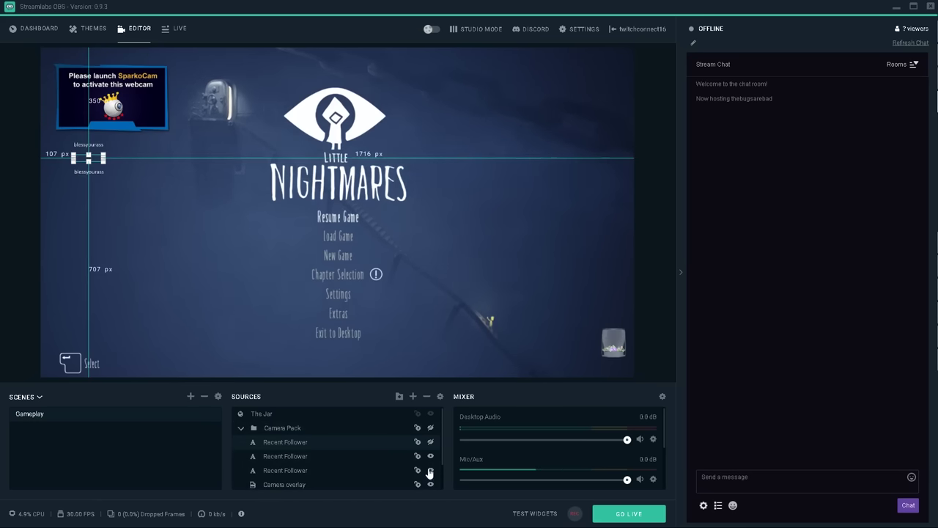
{"action": "left_click", "coordinate": [430, 456]}
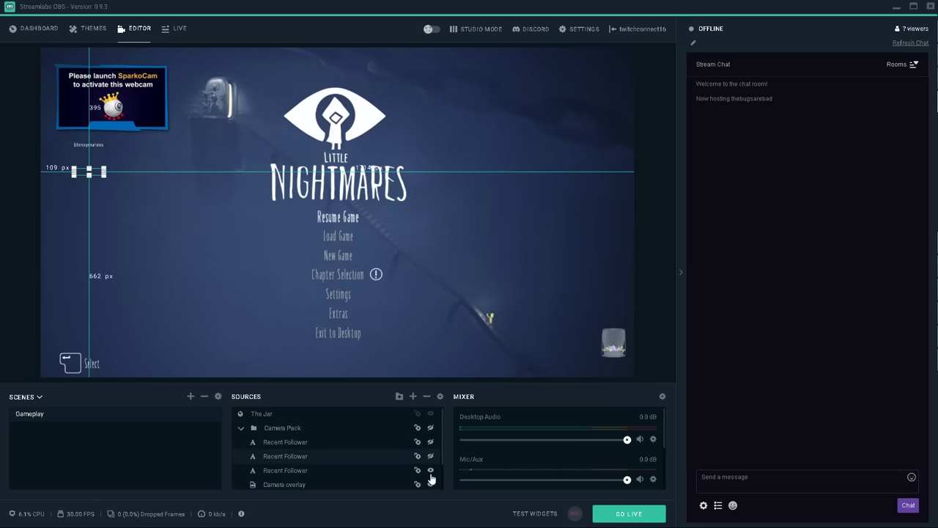
{"action": "left_click", "coordinate": [242, 429]}
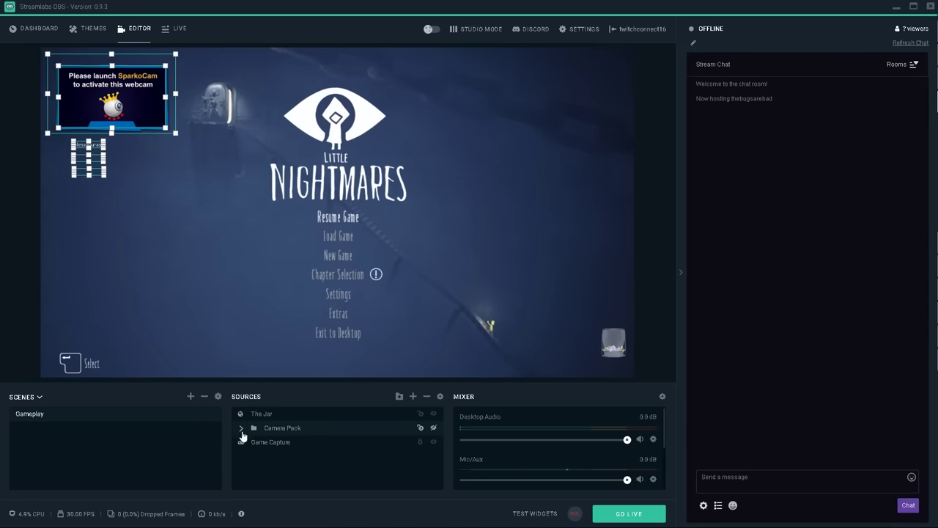
{"action": "left_click", "coordinate": [242, 429]}
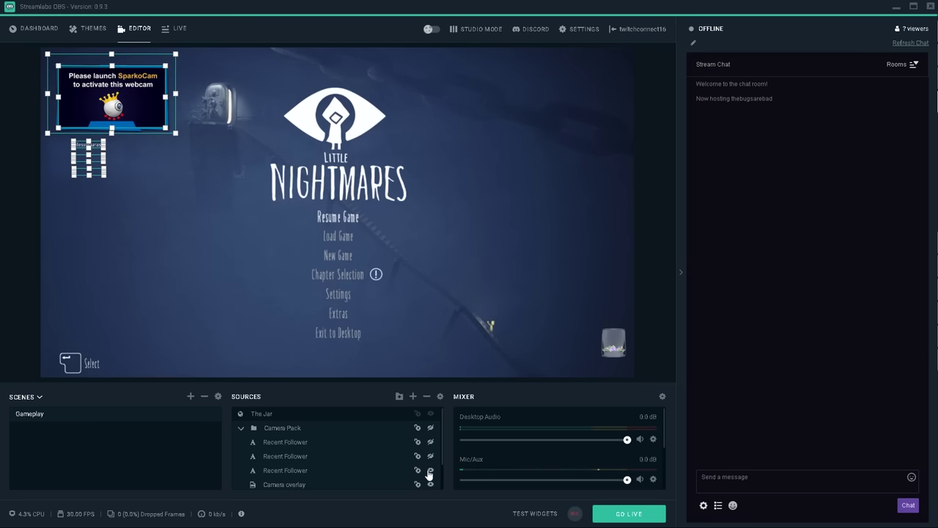
{"action": "left_click", "coordinate": [241, 428]}
{"action": "left_click_drag", "start_coordinate": [110, 103], "coordinate": [112, 108]}
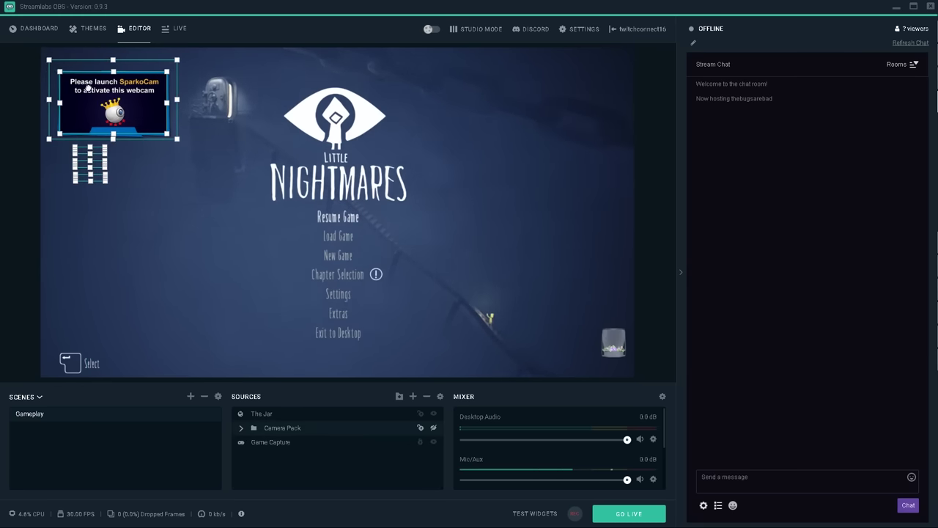
{"action": "left_click", "coordinate": [18, 185]}
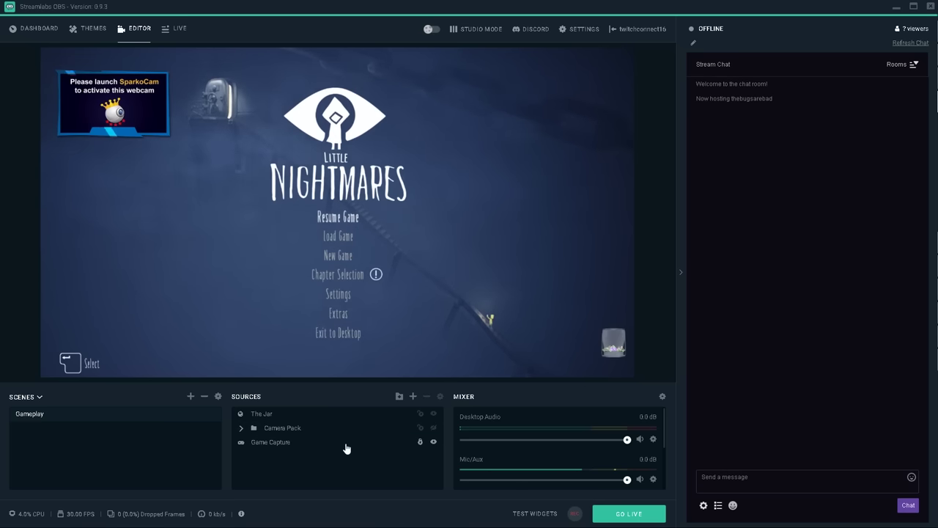
Add an Image source named Lower list to the Gameplay scene
{"action": "left_click", "coordinate": [412, 397]}
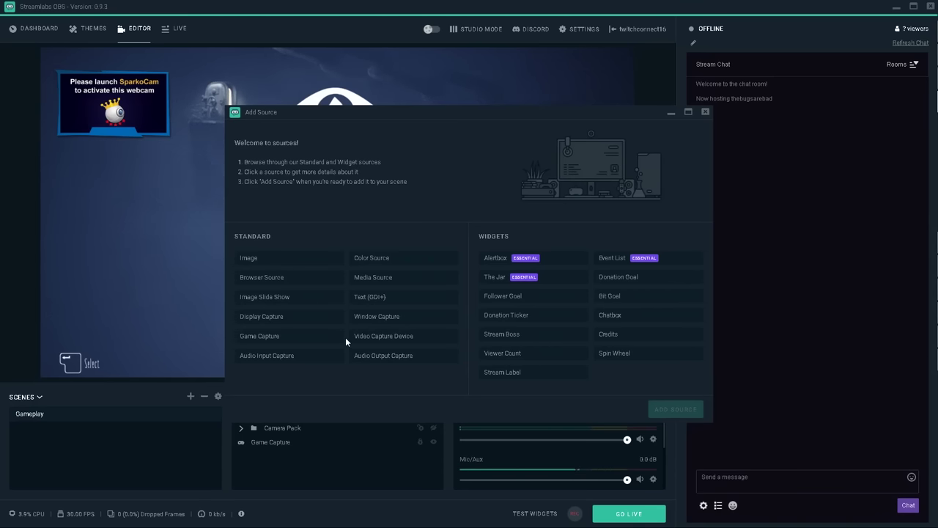
{"action": "left_click", "coordinate": [270, 263]}
{"action": "left_click", "coordinate": [671, 409]}
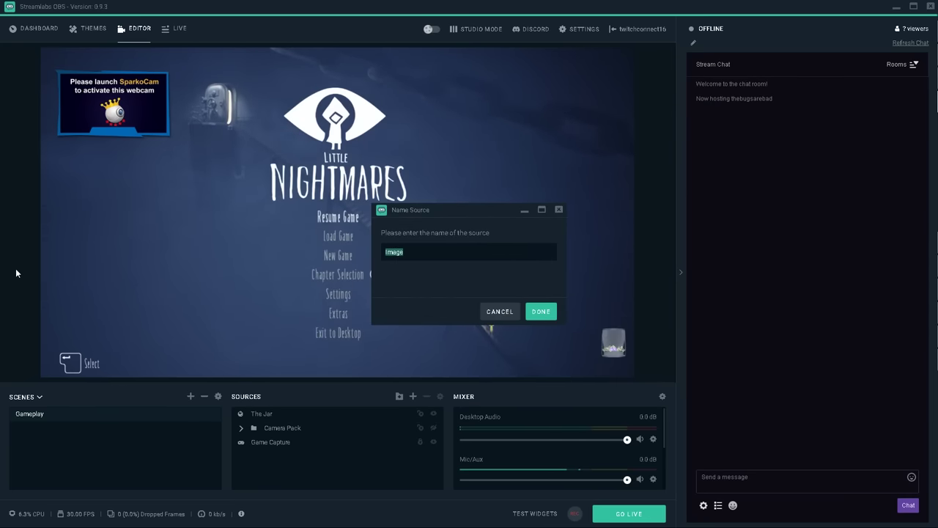
{"action": "type", "text": "Lower list"}
{"action": "key", "text": "Return"}
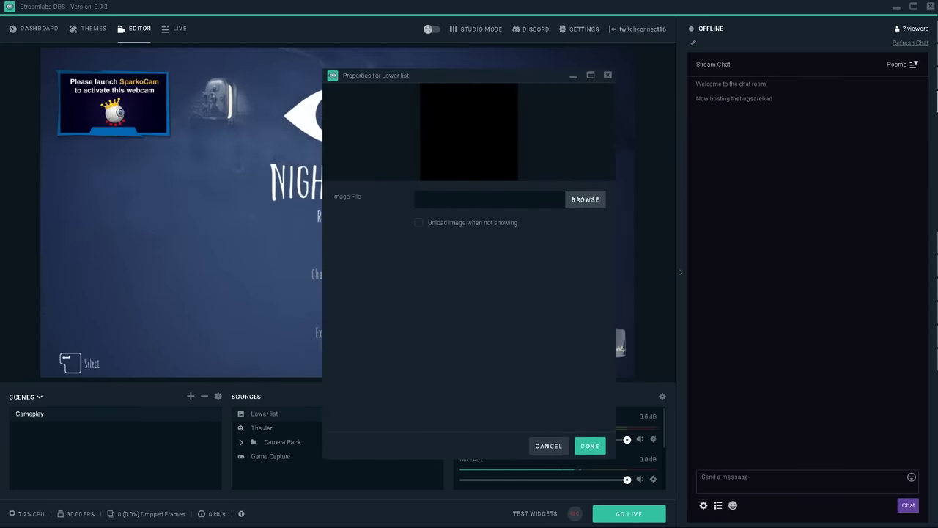
Load Lower list.png into the Lower list source and move the bar down to the canvas's lower edge
{"action": "left_click", "coordinate": [585, 201]}
{"action": "left_click", "coordinate": [417, 250]}
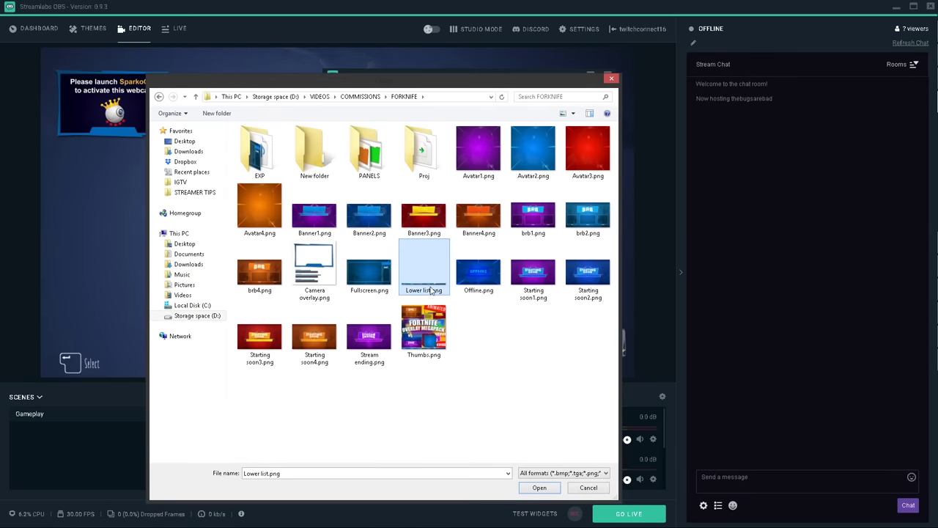
{"action": "left_click", "coordinate": [539, 487]}
{"action": "left_click", "coordinate": [595, 448]}
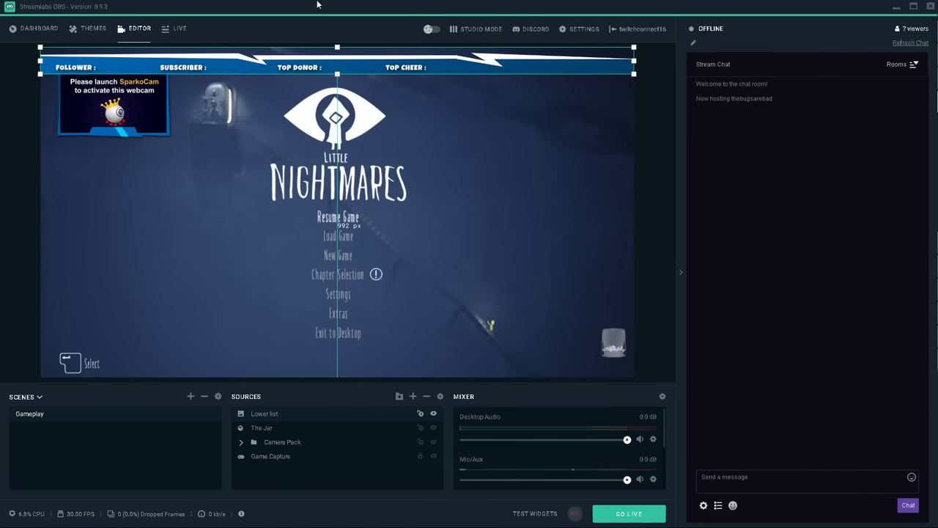
{"action": "left_click_drag", "start_coordinate": [193, 71], "coordinate": [192, 375]}
{"action": "left_click", "coordinate": [337, 337]}
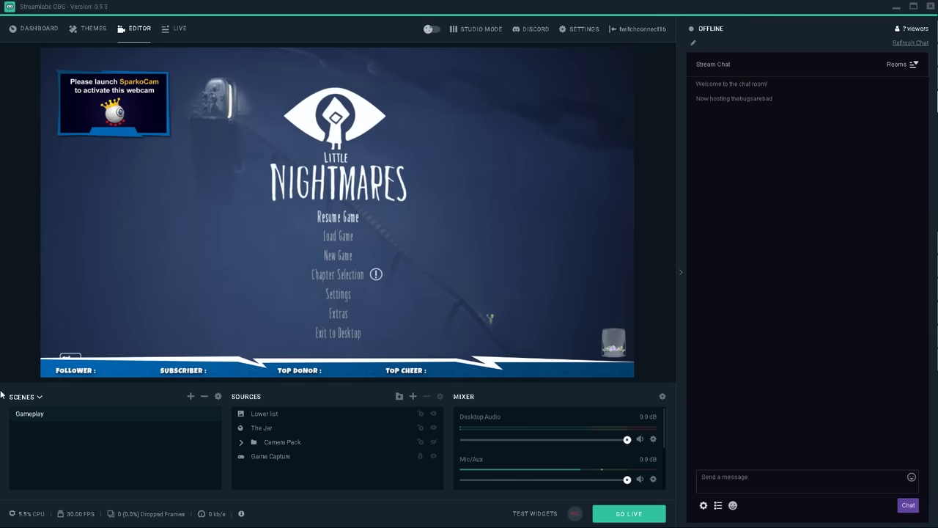
Paste the copied Recent Follower text as a duplicate and place it beside the FOLLOWER label, about 188 px from the canvas's left edge
{"action": "right_click", "coordinate": [296, 415]}
{"action": "right_click", "coordinate": [270, 414]}
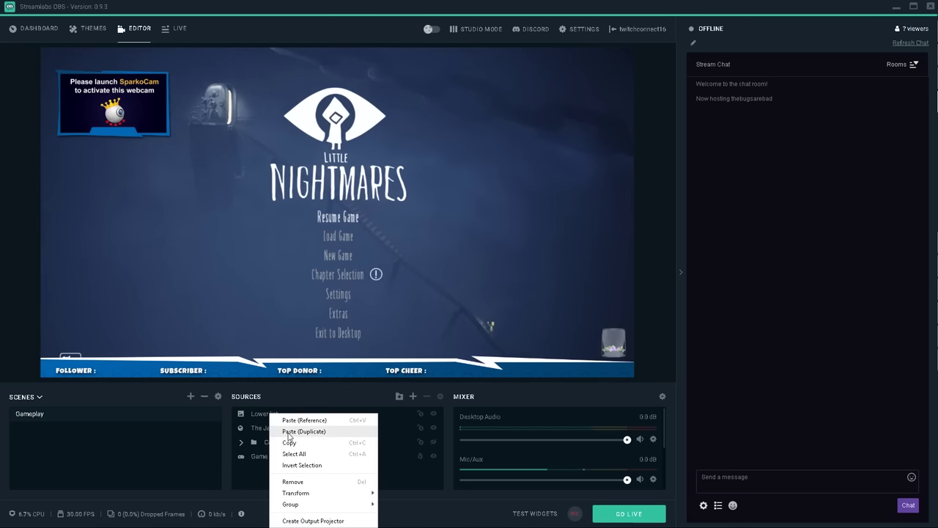
{"action": "left_click", "coordinate": [289, 430]}
{"action": "left_click_drag", "start_coordinate": [150, 373], "coordinate": [123, 373]}
Copy the new Recent Follower text, paste it as a reference, and place it beside SUBSCRIBER, about 551 px from the canvas's left edge
{"action": "right_click", "coordinate": [264, 413]}
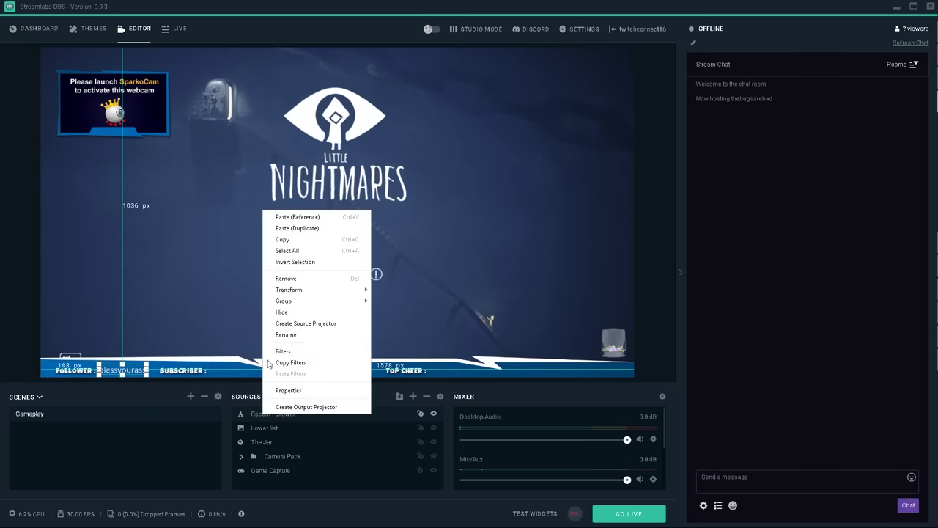
{"action": "left_click", "coordinate": [279, 239]}
{"action": "right_click", "coordinate": [271, 420]}
{"action": "left_click", "coordinate": [289, 212]}
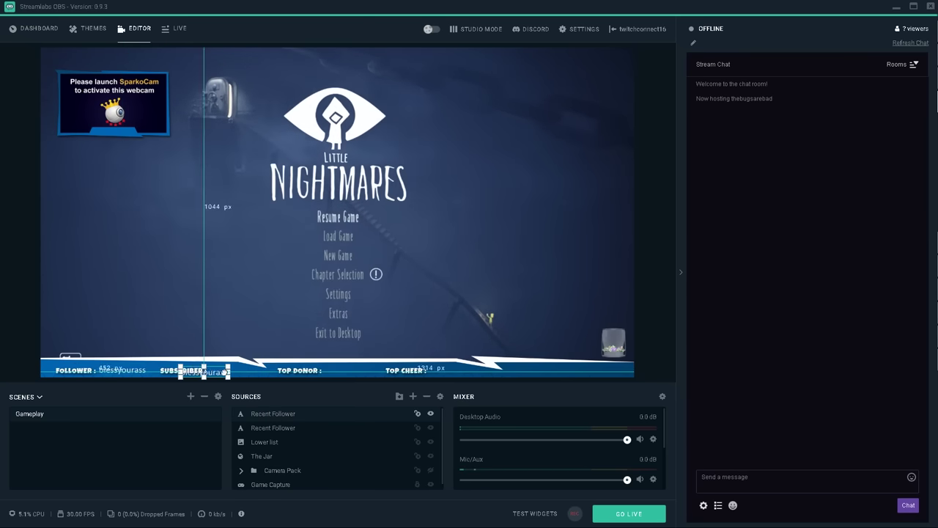
{"action": "left_click_drag", "start_coordinate": [134, 372], "coordinate": [245, 370]}
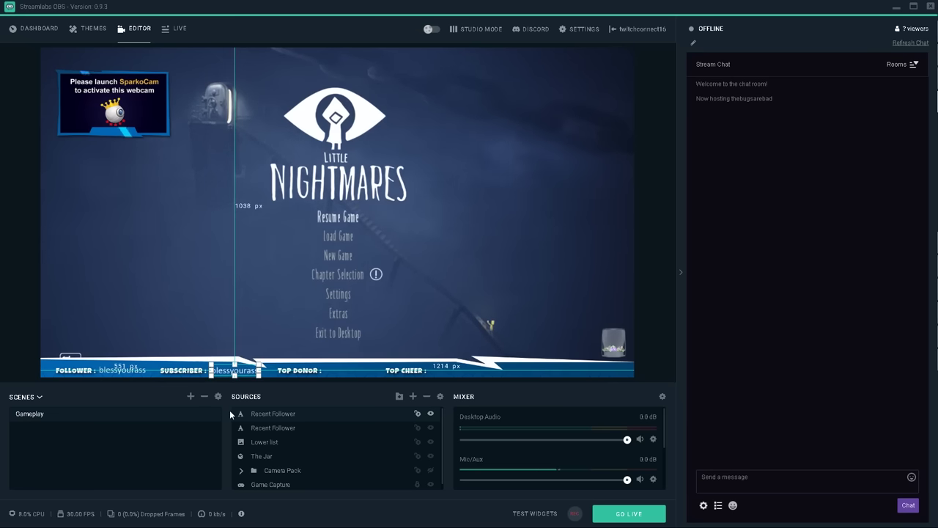
Paste two more references of the Recent Follower text and place them beside the TOP DONOR and TOP CHEER labels on the bar
{"action": "right_click", "coordinate": [282, 420]}
{"action": "left_click", "coordinate": [293, 216]}
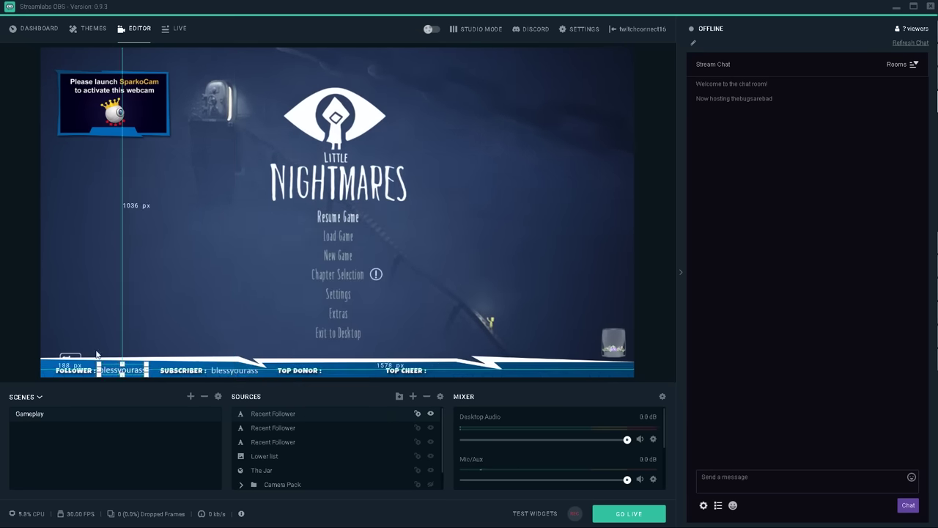
{"action": "left_click_drag", "start_coordinate": [125, 370], "coordinate": [341, 360]}
{"action": "right_click", "coordinate": [283, 421]}
{"action": "left_click", "coordinate": [293, 216]}
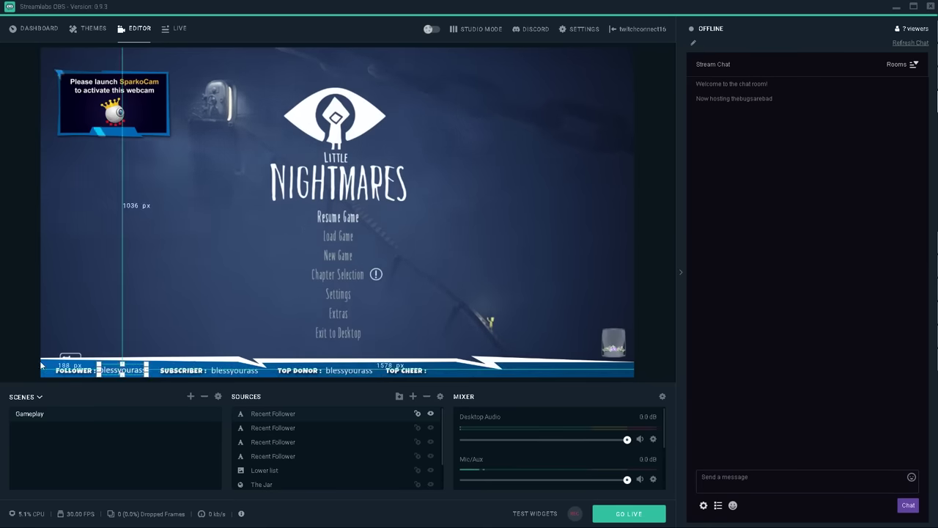
{"action": "left_click_drag", "start_coordinate": [125, 370], "coordinate": [450, 369]}
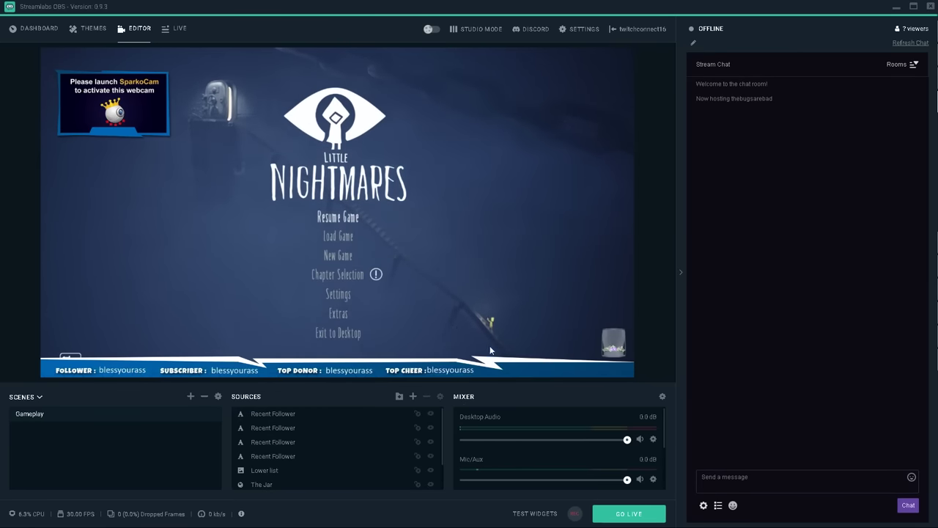
{"action": "left_click", "coordinate": [9, 130]}
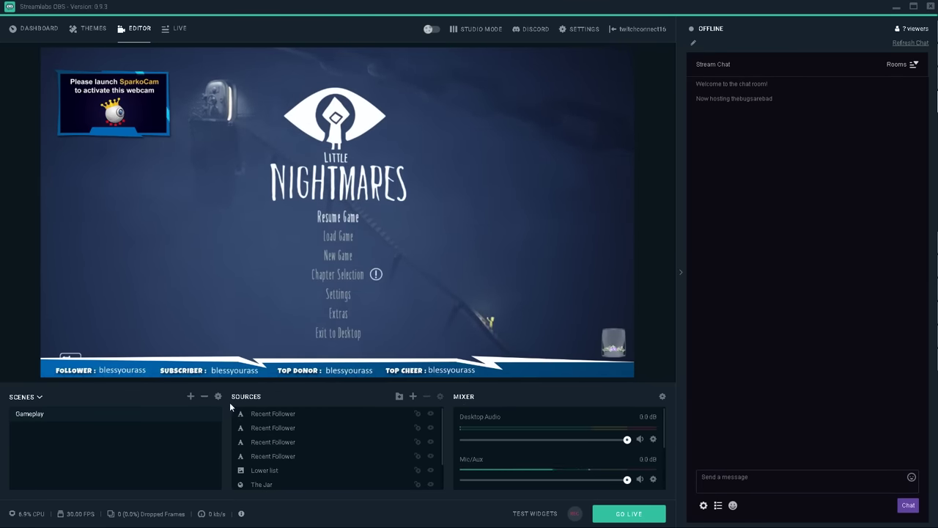
Group the four Recent Follower texts and the Lower list image in a folder named Lower list group
{"action": "left_click", "coordinate": [269, 414]}
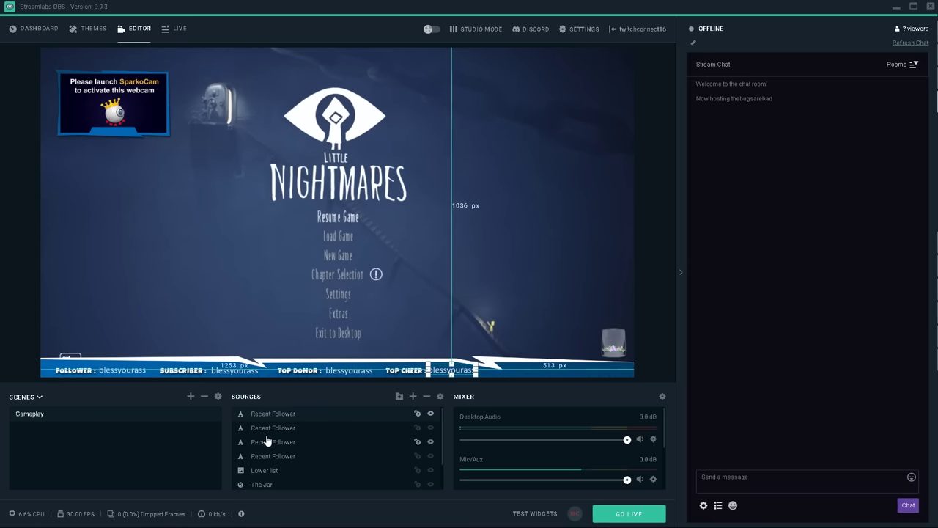
{"action": "left_click", "coordinate": [266, 472]}
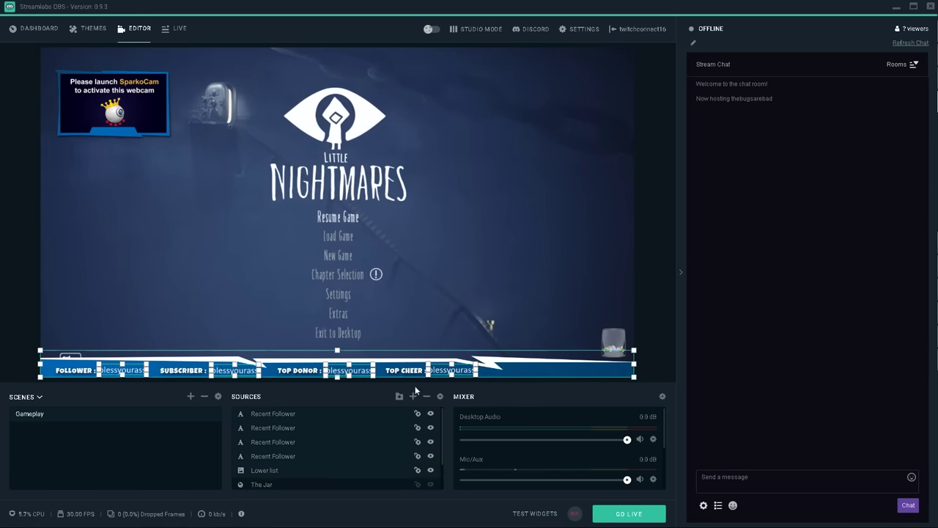
{"action": "left_click", "coordinate": [399, 396]}
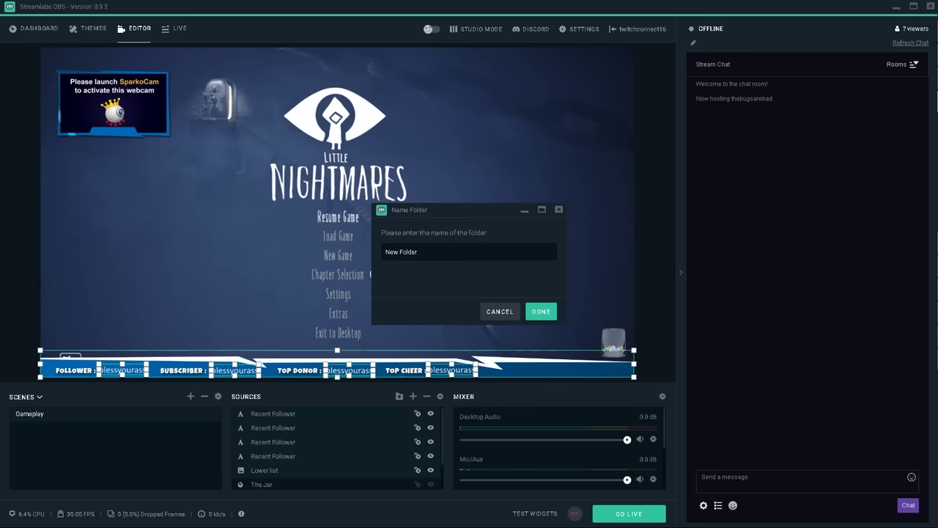
{"action": "type", "text": "Lower li"}
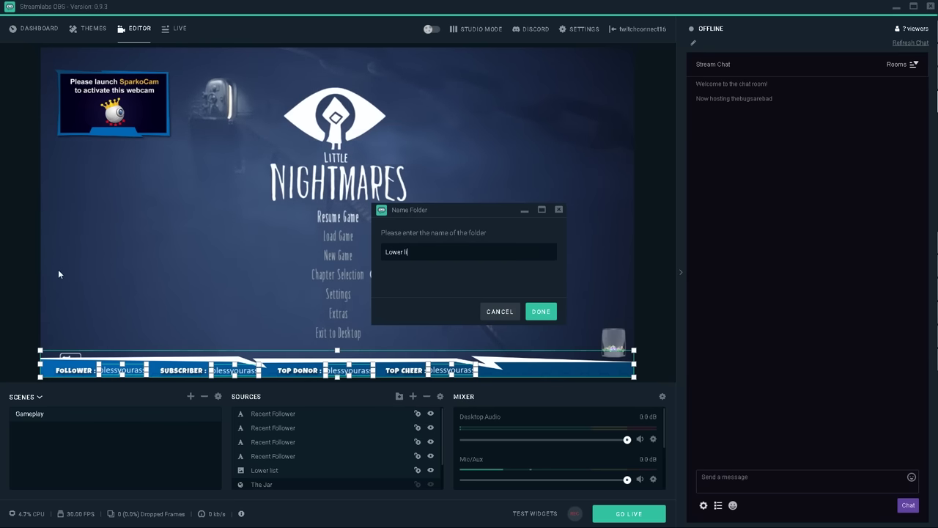
{"action": "type", "text": "st group"}
{"action": "key", "text": "Return"}
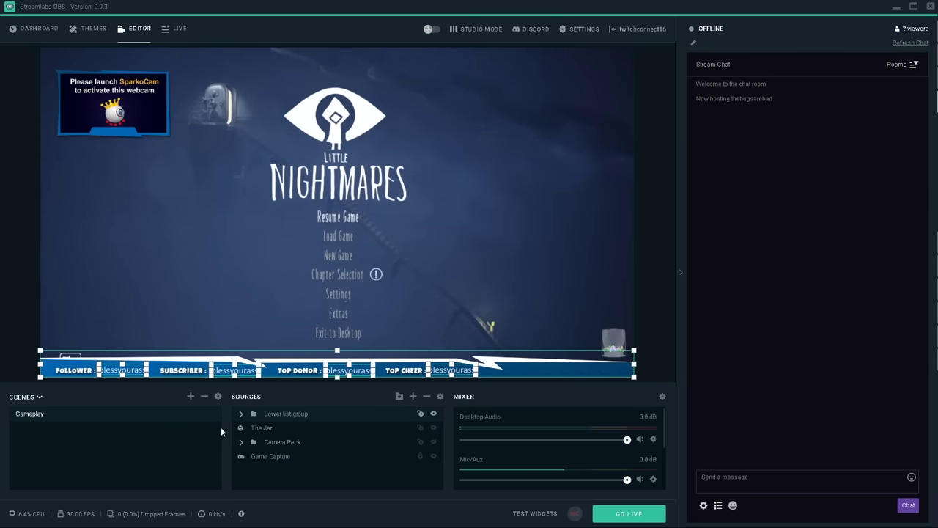
Add a Scroll filter to the Recent Follower text beside the FOLLOWER label in Lower list group
{"action": "left_click", "coordinate": [241, 414]}
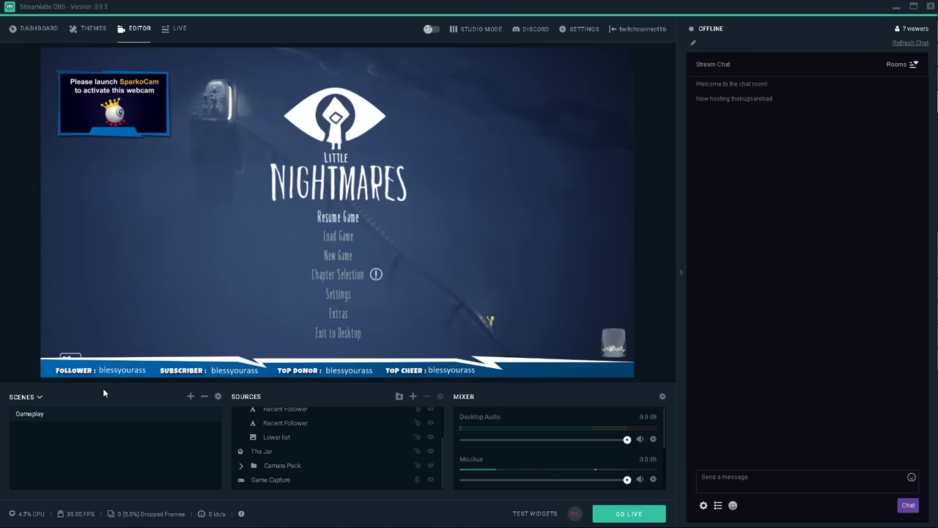
{"action": "left_click", "coordinate": [120, 372]}
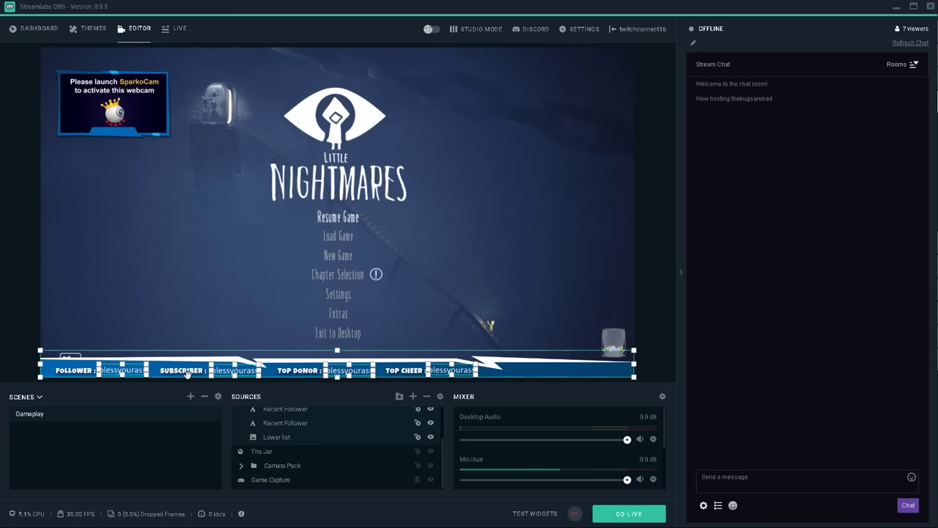
{"action": "left_click", "coordinate": [282, 425]}
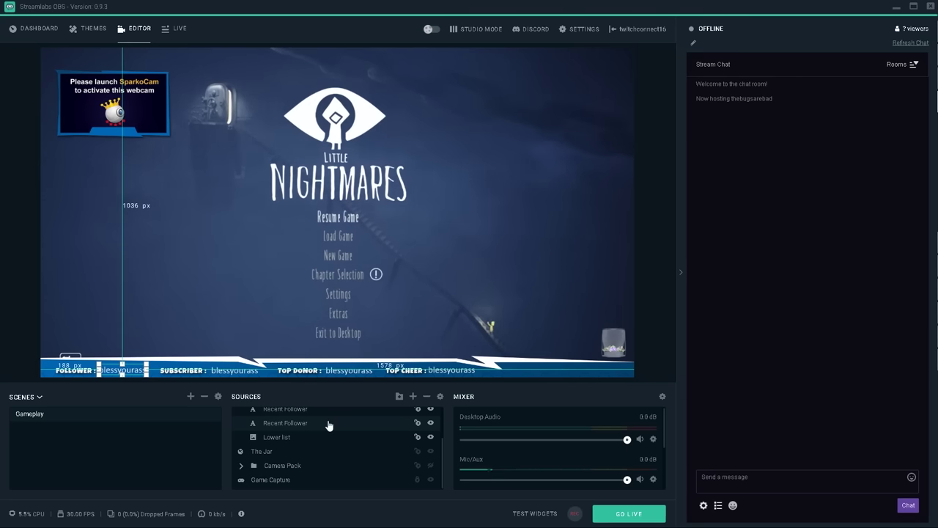
{"action": "right_click", "coordinate": [284, 425]}
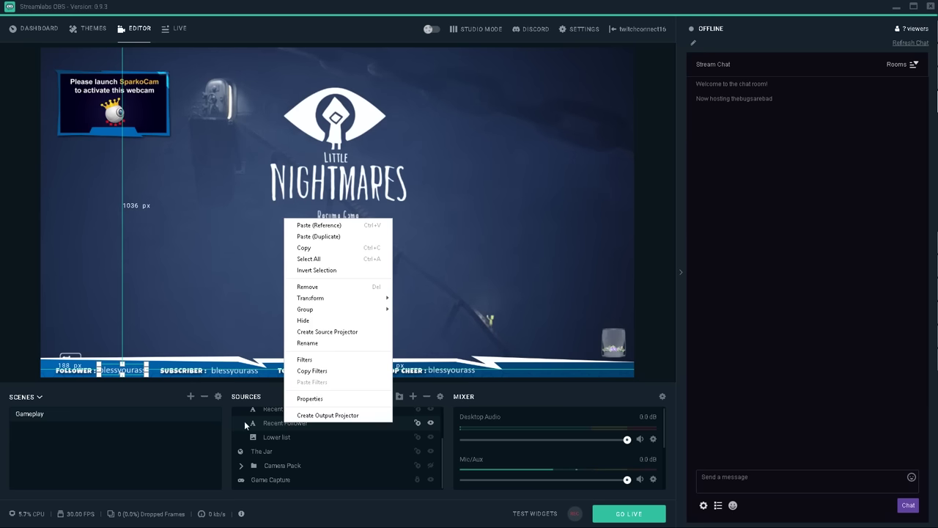
{"action": "left_click", "coordinate": [312, 359]}
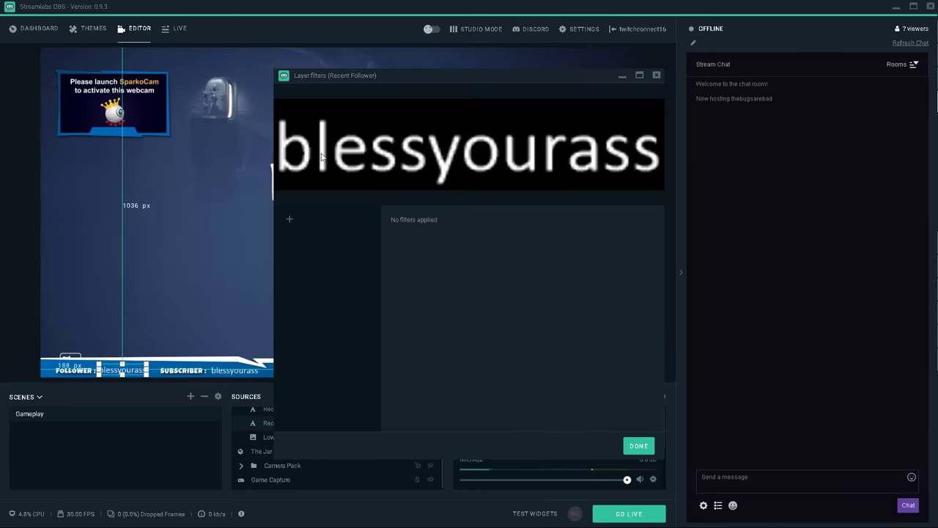
{"action": "left_click", "coordinate": [289, 220]}
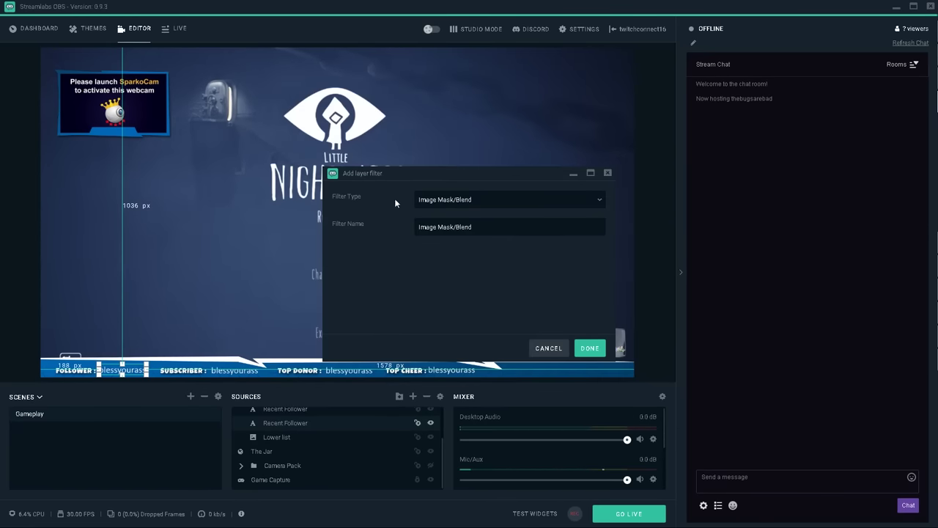
{"action": "left_click", "coordinate": [593, 201]}
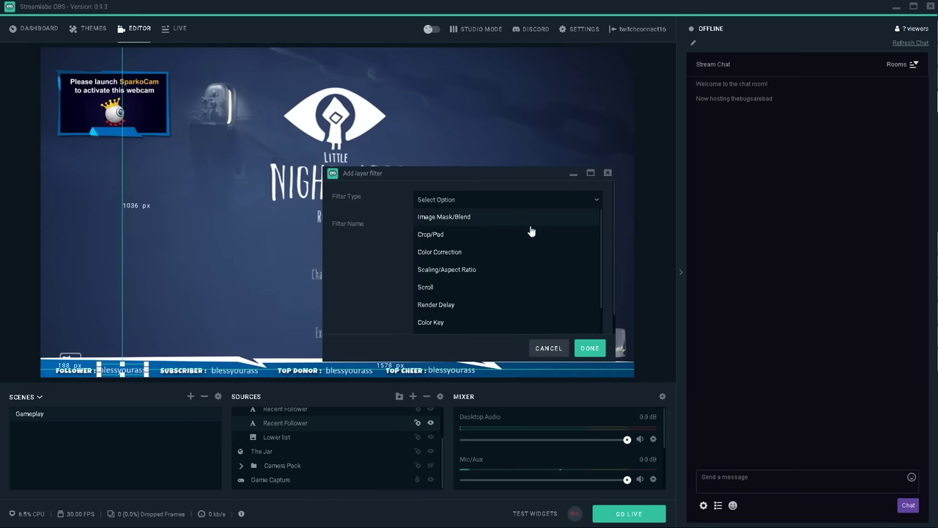
{"action": "left_click", "coordinate": [486, 287]}
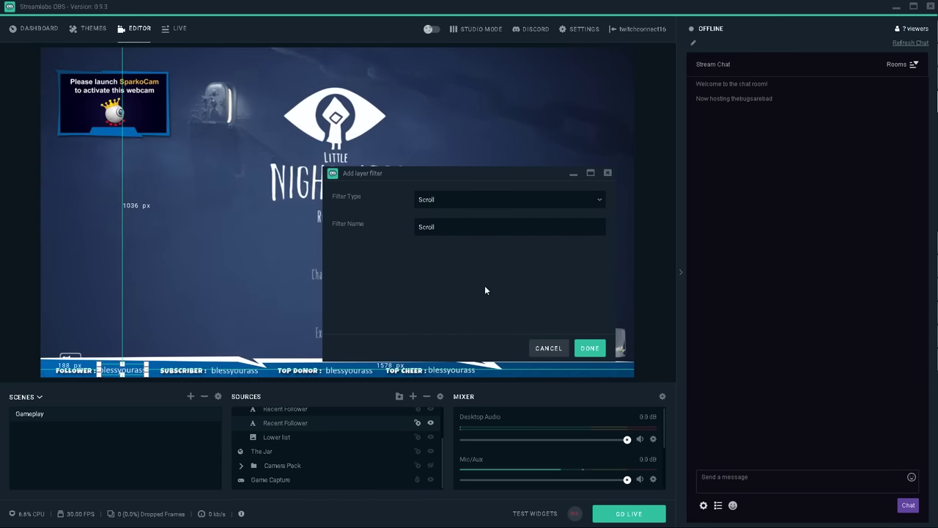
{"action": "left_click", "coordinate": [590, 349]}
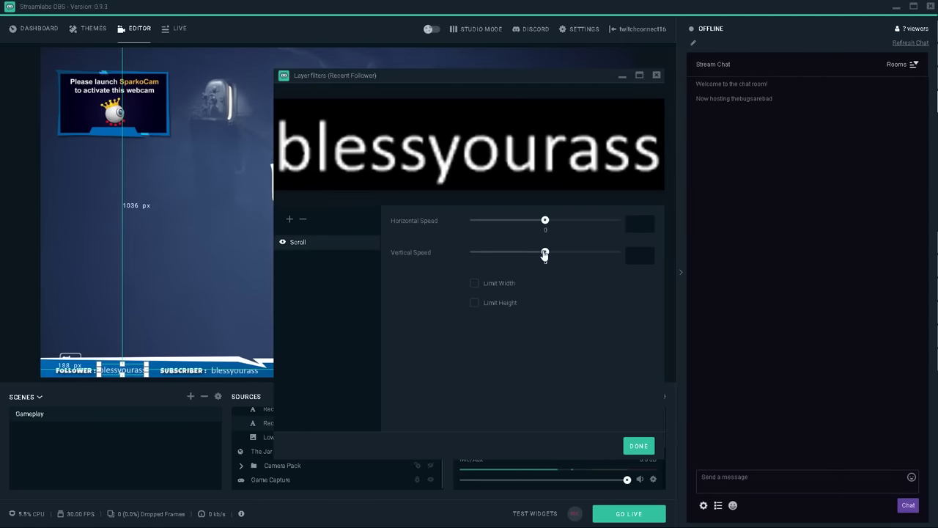
Set the Scroll filter's horizontal speed to 97 and limit its width to 200
{"action": "left_click_drag", "start_coordinate": [543, 225], "coordinate": [560, 222]}
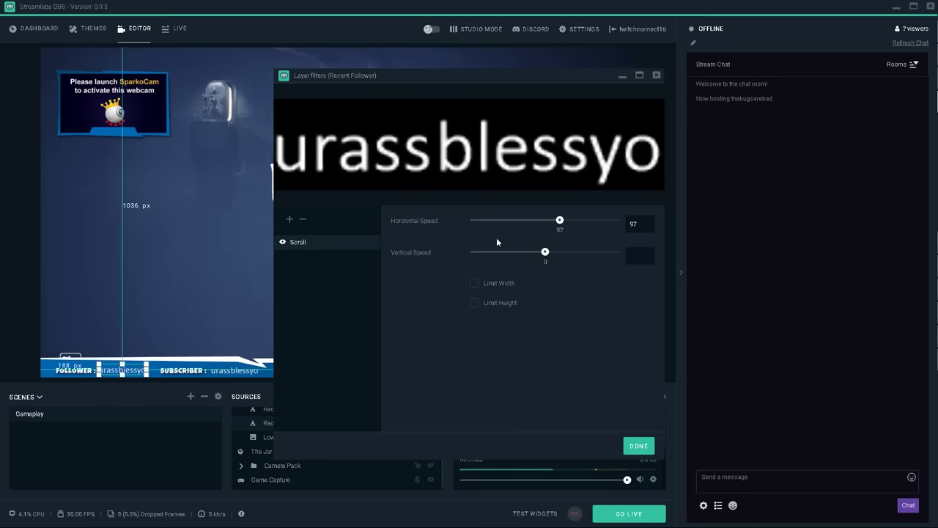
{"action": "left_click", "coordinate": [475, 283]}
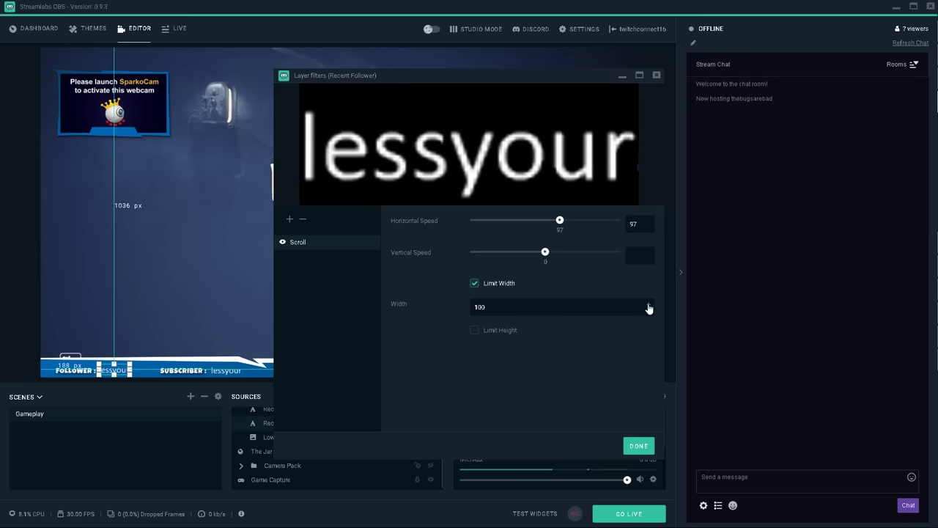
{"action": "scroll", "coordinate": [649, 308], "scroll_direction": "up", "scroll_amount": 6}
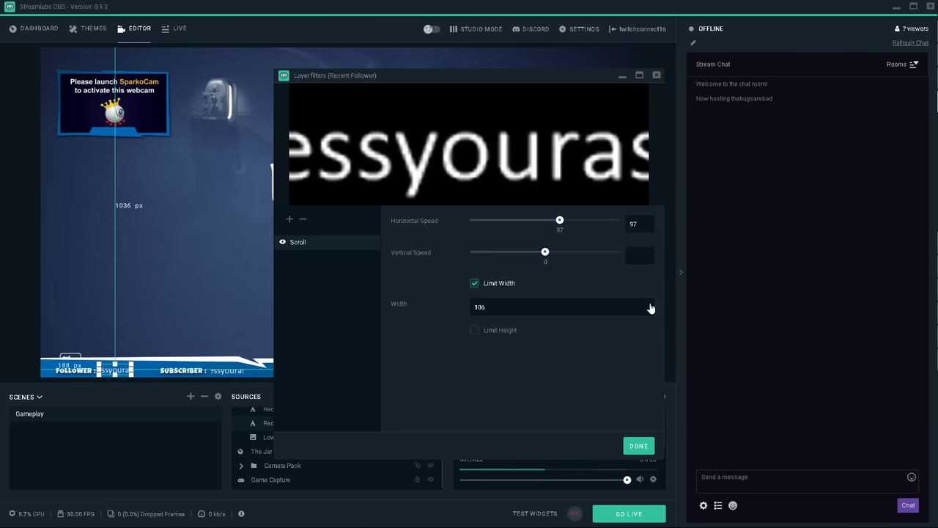
{"action": "scroll", "coordinate": [650, 308], "scroll_direction": "up", "scroll_amount": 1}
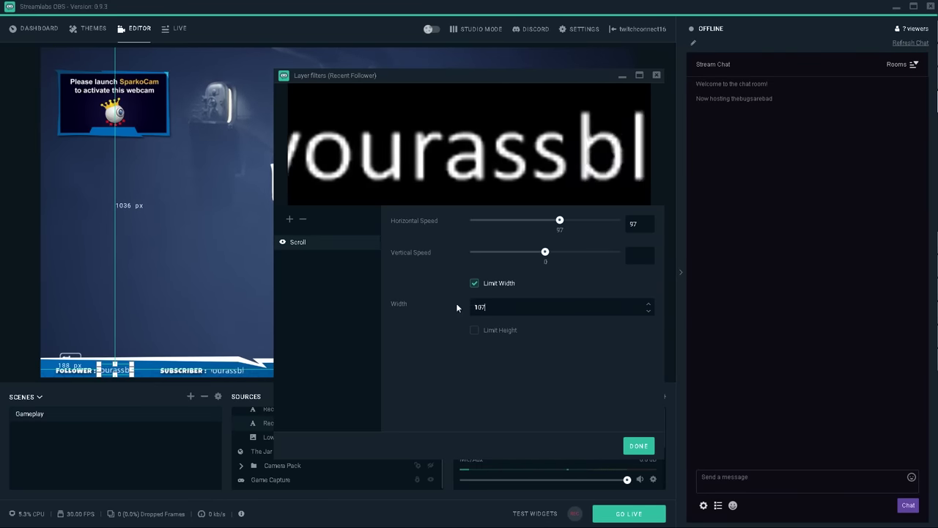
{"action": "key", "text": "ctrl+a"}
{"action": "type", "text": "200"}
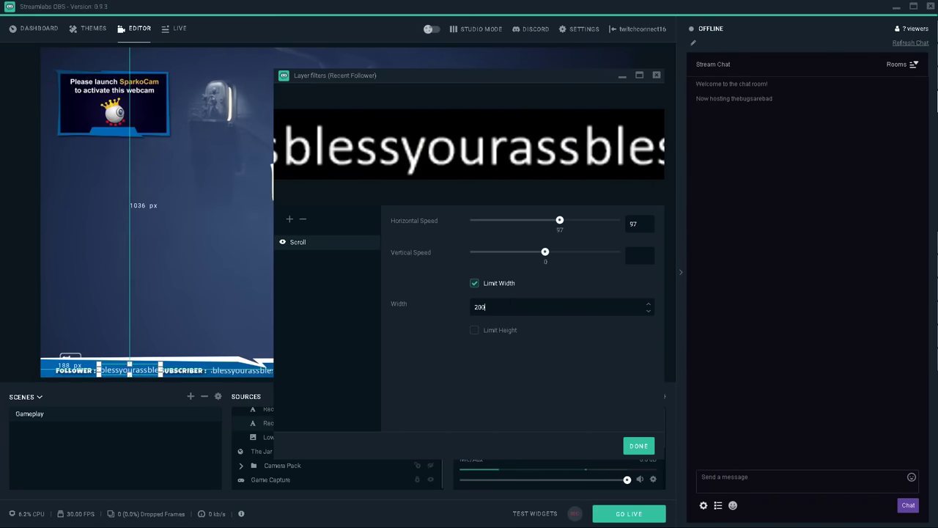
Change the Scroll filter's limited width to 170 and its horizontal speed to 19, and finish the filter settings
{"action": "key", "text": "ctrl+a"}
{"action": "type", "text": "170"}
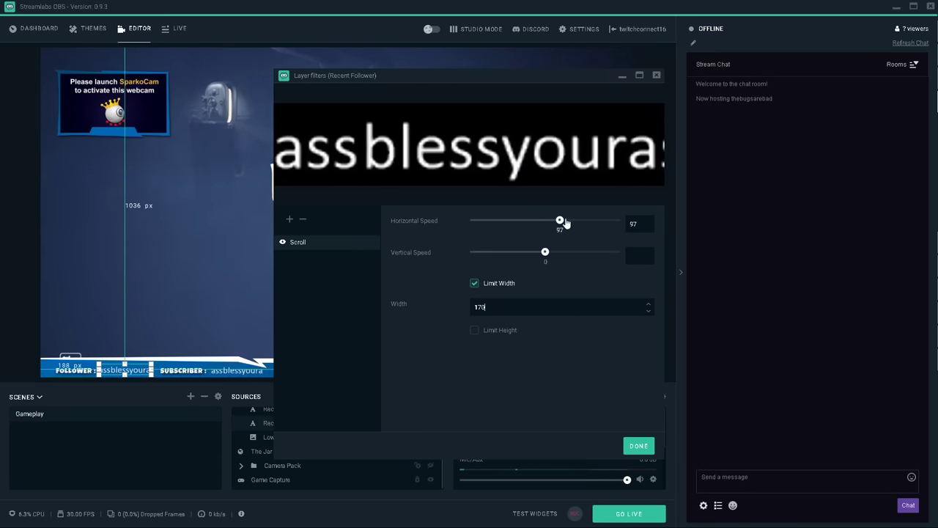
{"action": "left_click_drag", "start_coordinate": [566, 223], "coordinate": [549, 224]}
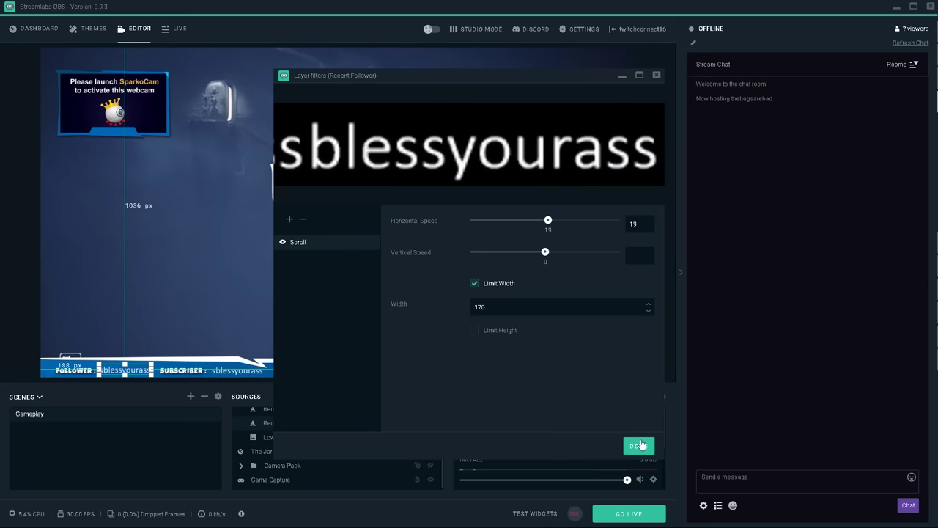
{"action": "left_click", "coordinate": [639, 445]}
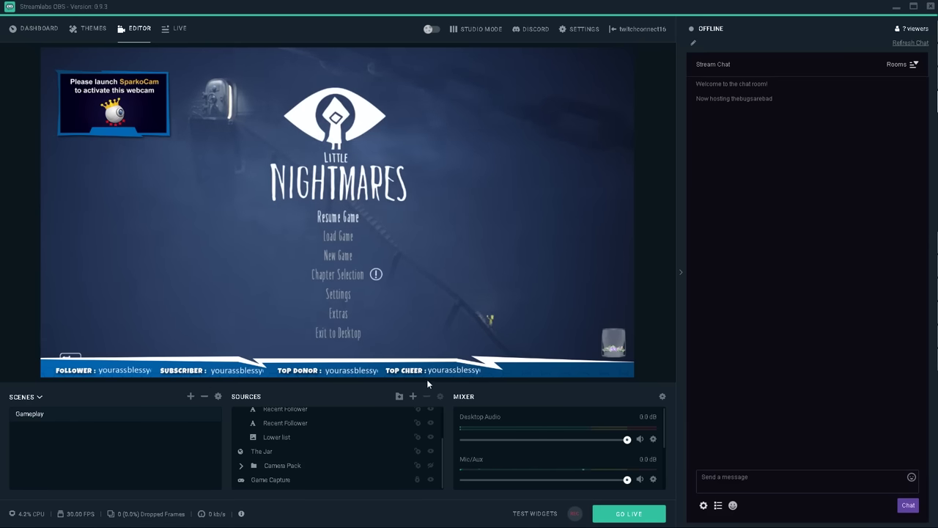
Uncrop the lower part of the Camera overlay to restore its follower, subscriber and donation bars
{"action": "left_click", "coordinate": [94, 149]}
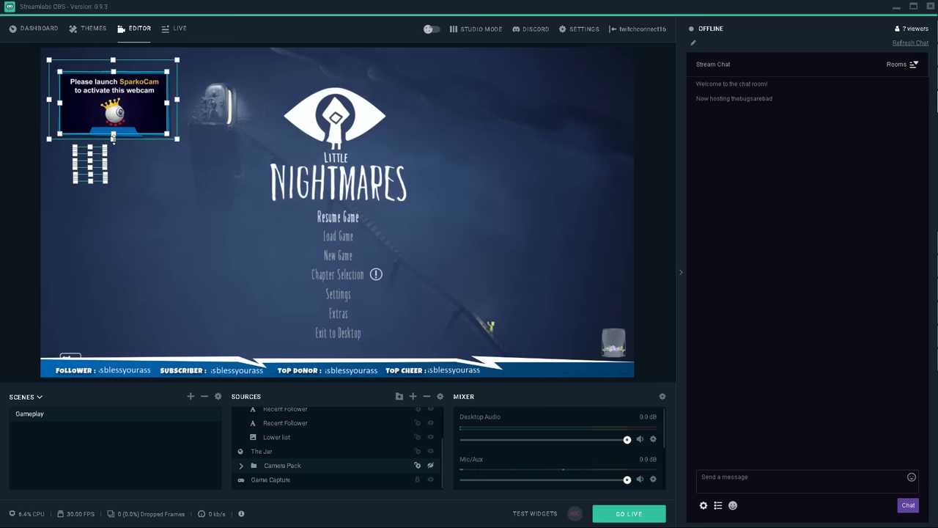
{"action": "left_click_drag", "start_coordinate": [113, 136], "coordinate": [112, 187]}
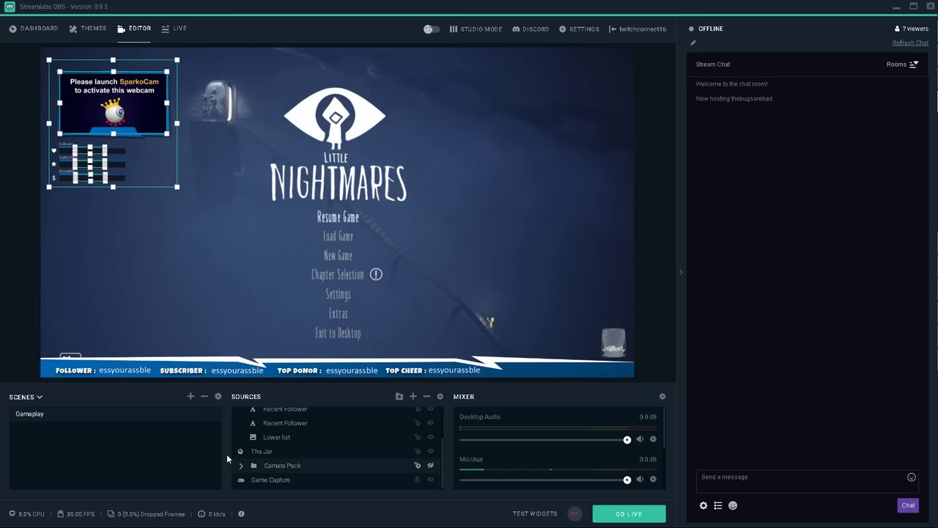
Add a Scroll filter to the lowest Recent Follower text in the Camera Pack group
{"action": "left_click", "coordinate": [241, 466]}
{"action": "left_click", "coordinate": [293, 476]}
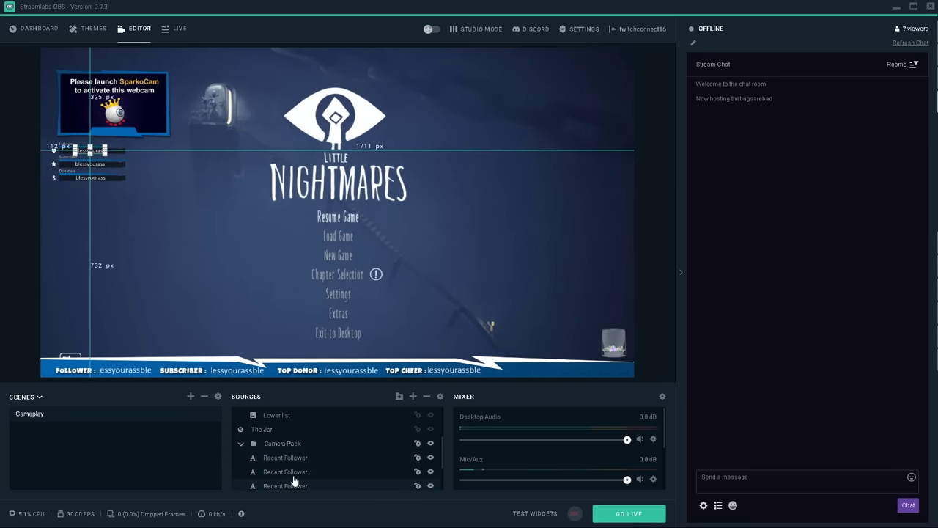
{"action": "scroll", "coordinate": [293, 480], "scroll_direction": "down", "scroll_amount": 2}
{"action": "right_click", "coordinate": [287, 439]}
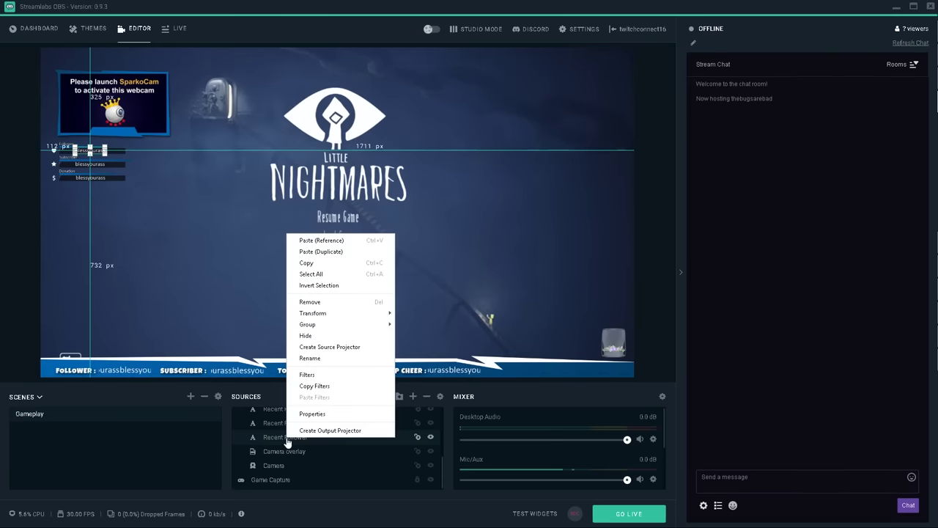
{"action": "left_click", "coordinate": [308, 373]}
{"action": "left_click", "coordinate": [289, 219]}
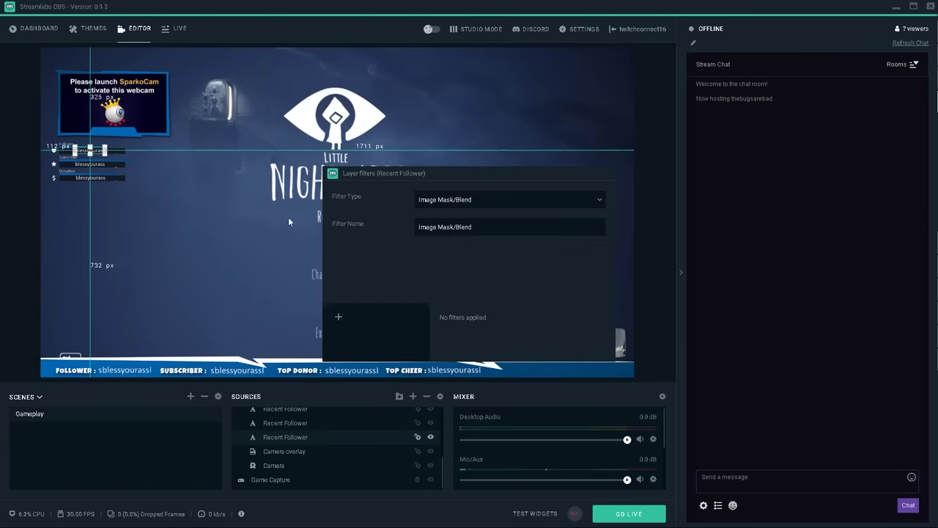
{"action": "left_click", "coordinate": [546, 196]}
{"action": "left_click", "coordinate": [446, 236]}
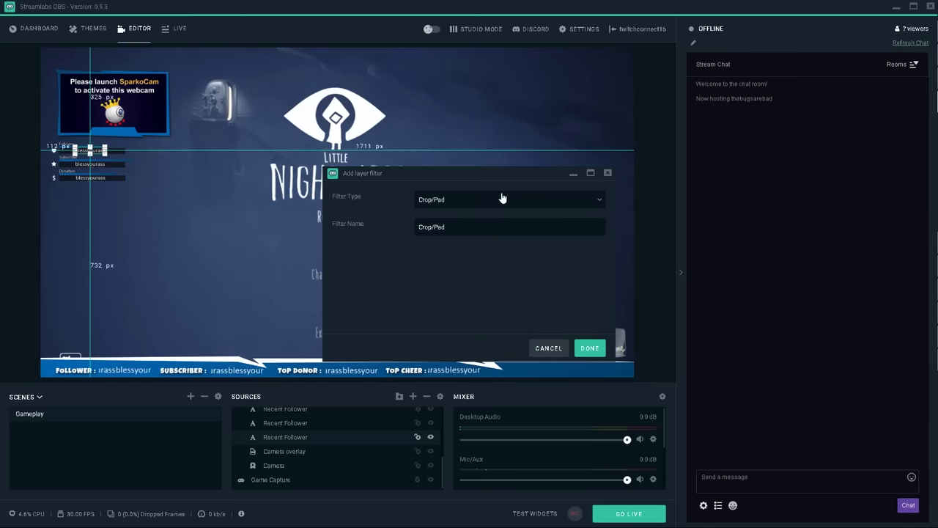
{"action": "left_click", "coordinate": [500, 198]}
{"action": "left_click", "coordinate": [425, 287]}
{"action": "left_click", "coordinate": [590, 347]}
Set the Scroll filter's horizontal speed to 36, limit its width, and finish the filter settings
{"action": "left_click_drag", "start_coordinate": [545, 221], "coordinate": [551, 223]}
{"action": "left_click", "coordinate": [474, 283]}
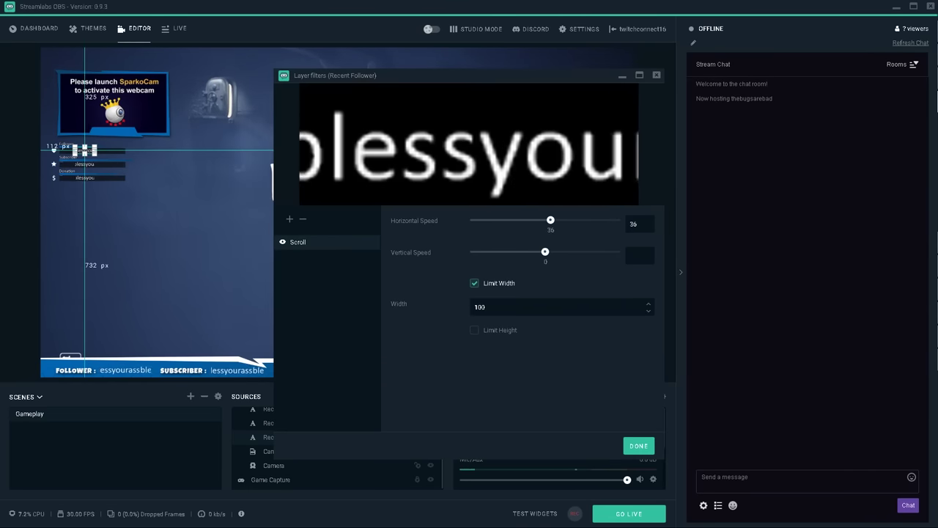
{"action": "type", "text": "125"}
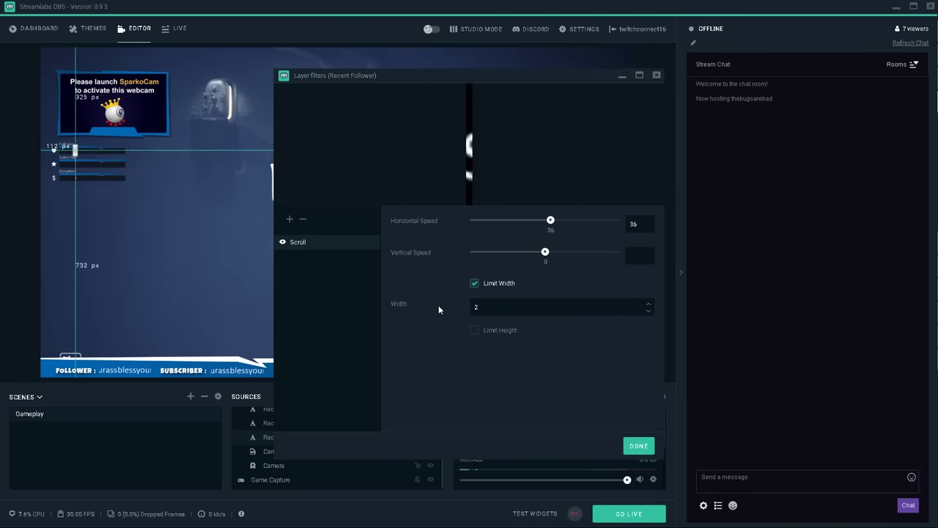
{"action": "left_click", "coordinate": [638, 446]}
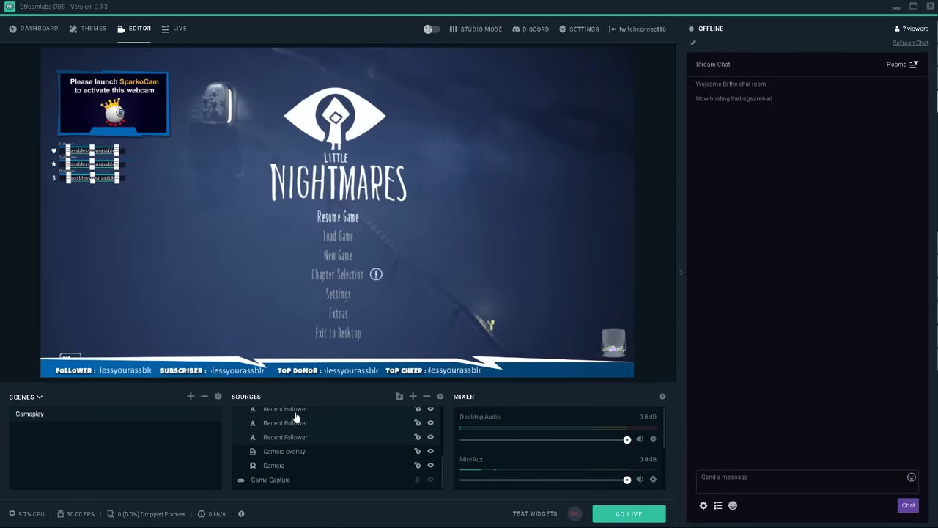
{"action": "left_click", "coordinate": [13, 143]}
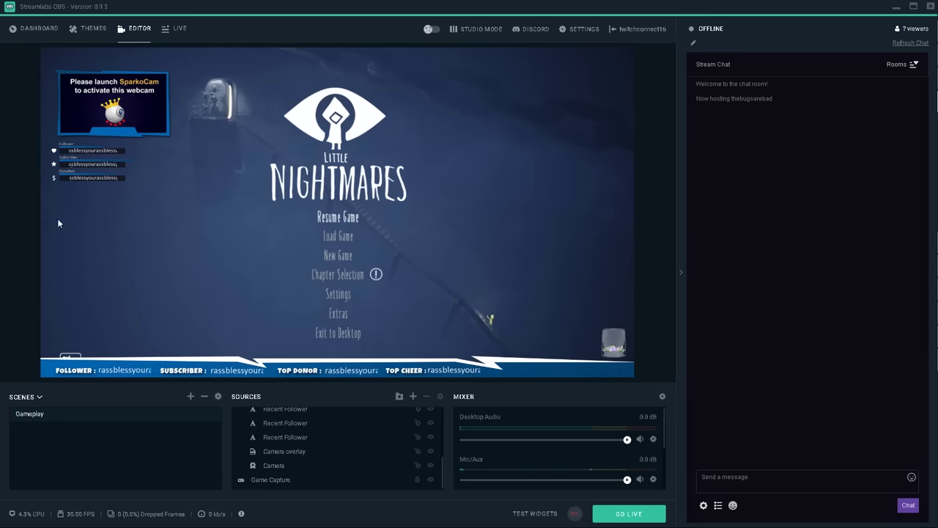
Move The Jar widget slightly inward from the canvas's right edge, keeping it above the lower bar
{"action": "left_click", "coordinate": [618, 338]}
{"action": "left_click", "coordinate": [5, 159]}
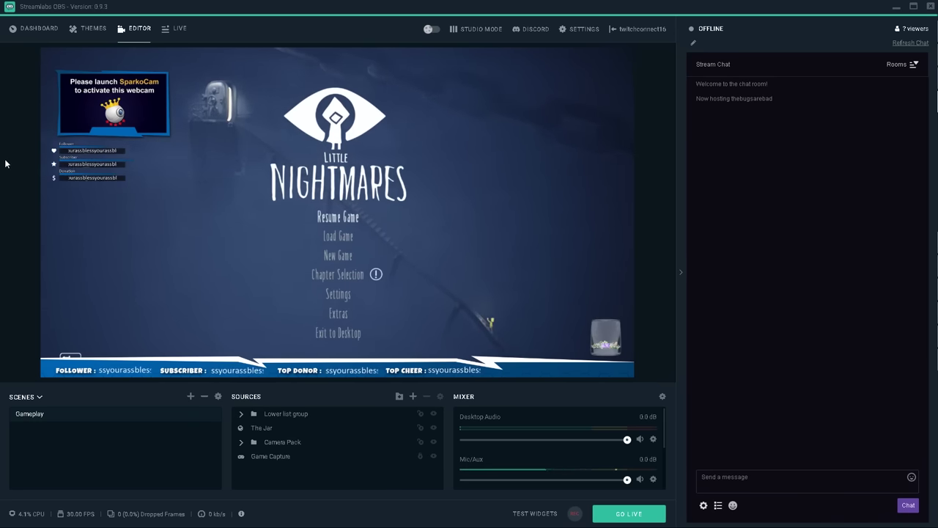
{"action": "left_click", "coordinate": [613, 347]}
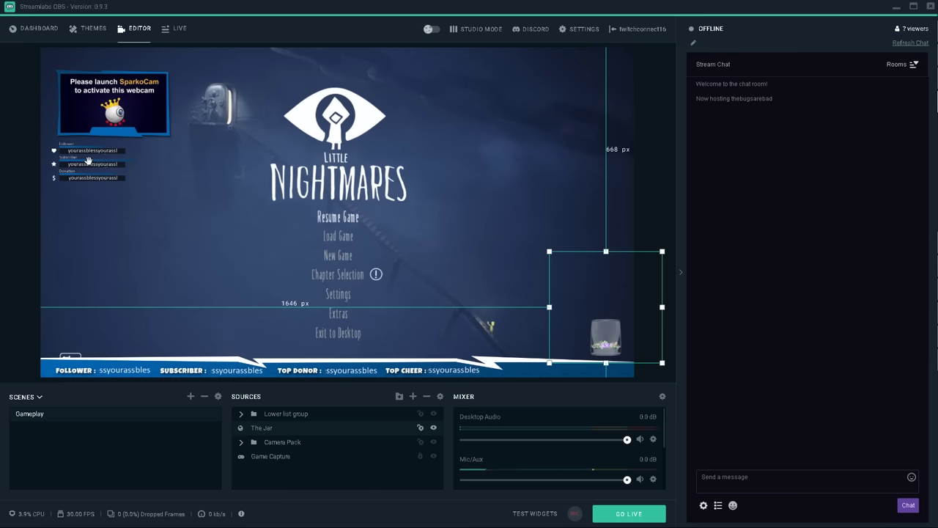
Copy the Camera Pack group of the Gameplay scene
{"action": "left_click", "coordinate": [279, 444]}
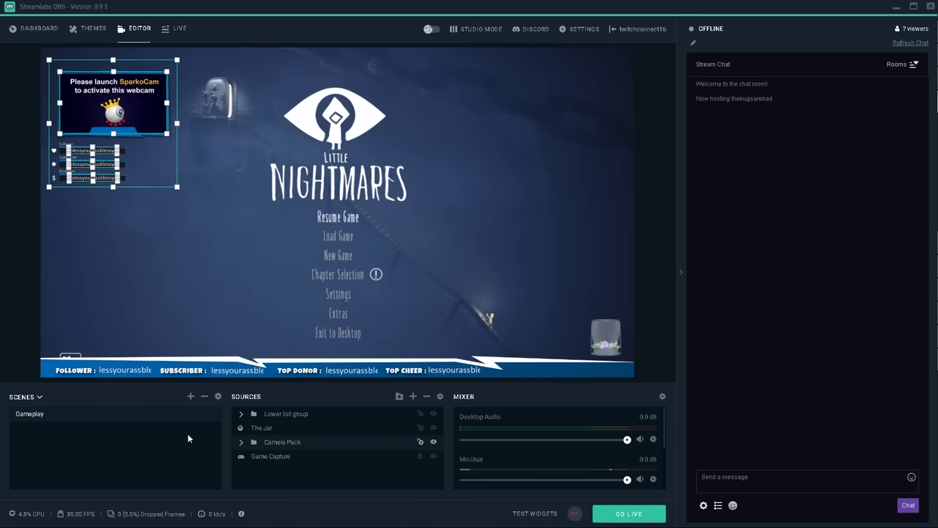
{"action": "right_click", "coordinate": [70, 447]}
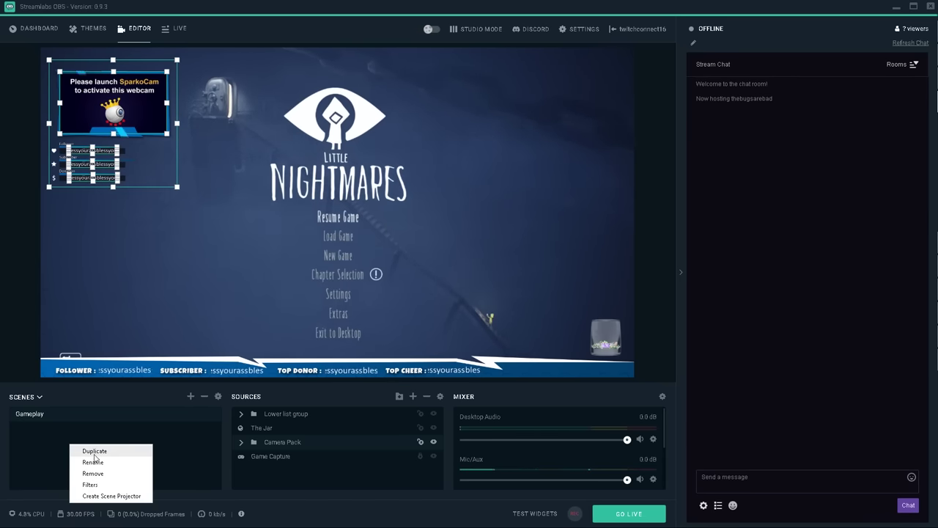
{"action": "left_click", "coordinate": [287, 446]}
{"action": "right_click", "coordinate": [286, 445]}
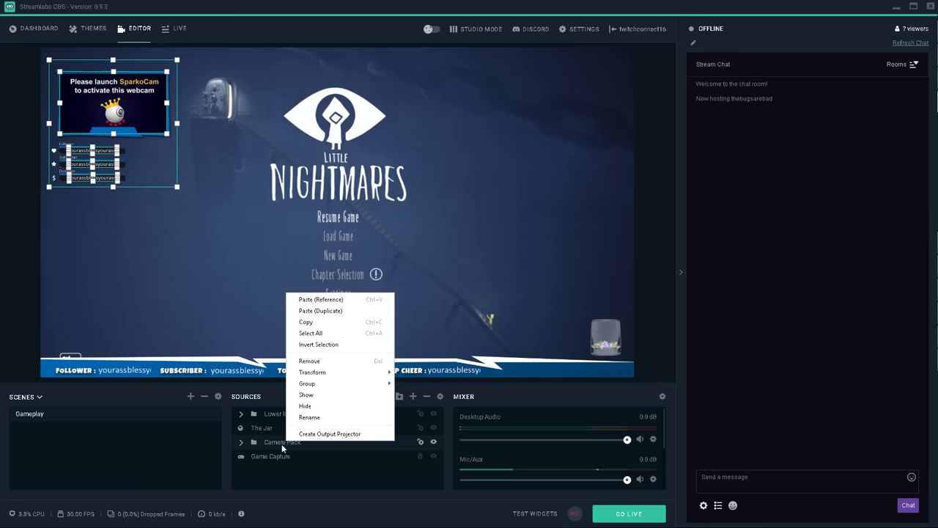
{"action": "left_click", "coordinate": [304, 320]}
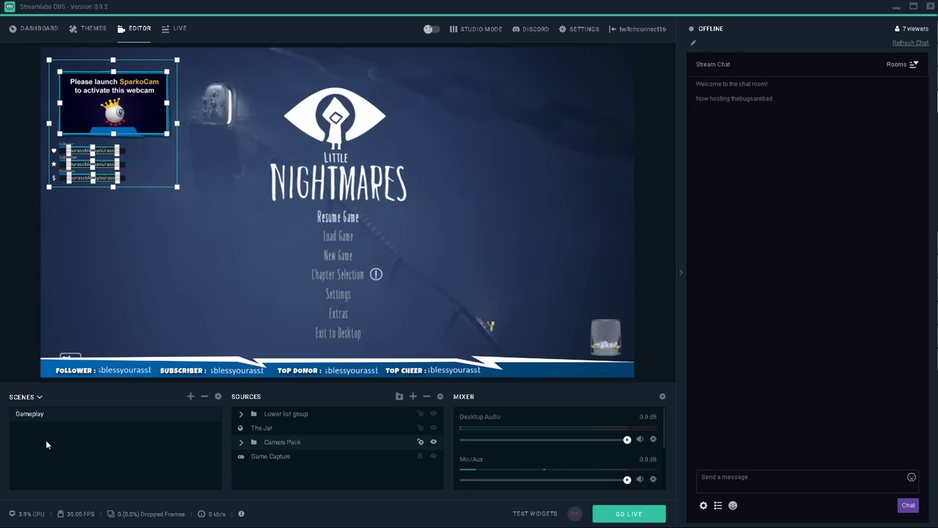
Hide the Game Capture source and select the Lower list group and Camera Pack overlays in turn
{"action": "left_click", "coordinate": [433, 457]}
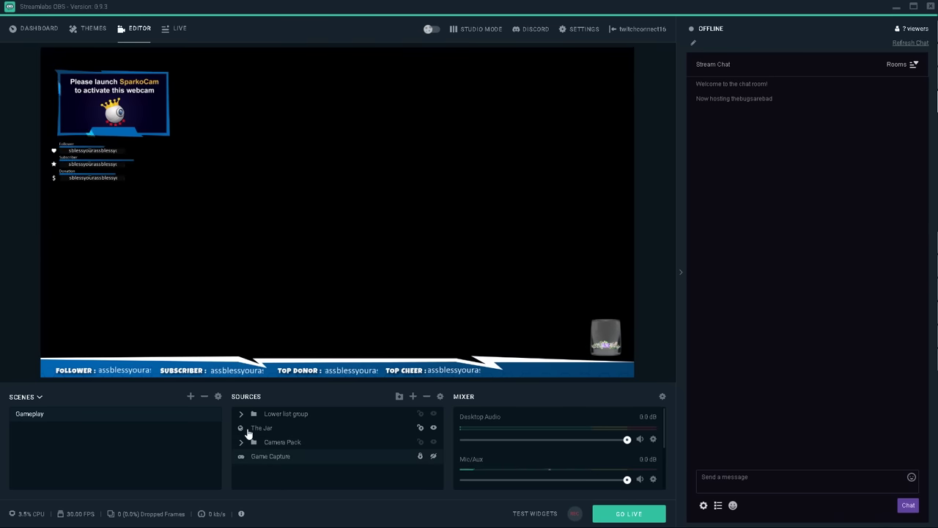
{"action": "left_click", "coordinate": [280, 414]}
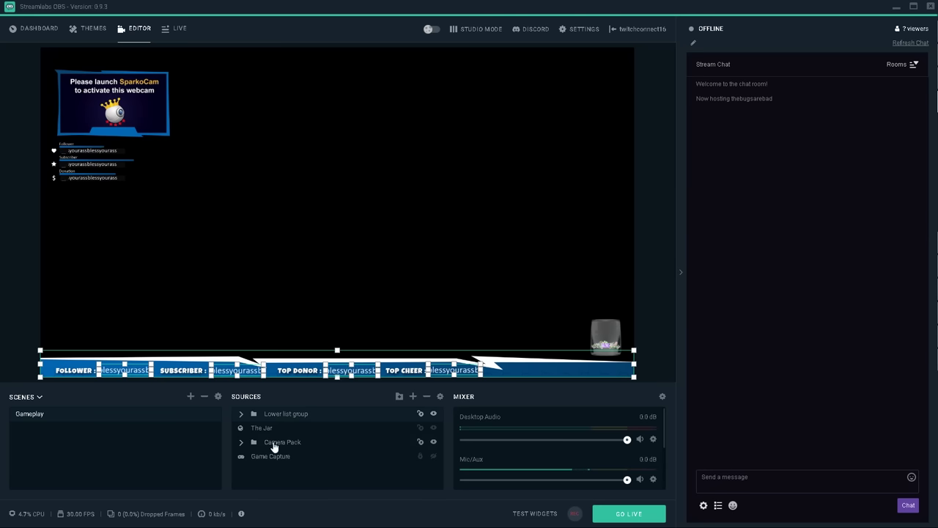
{"action": "left_click", "coordinate": [273, 445]}
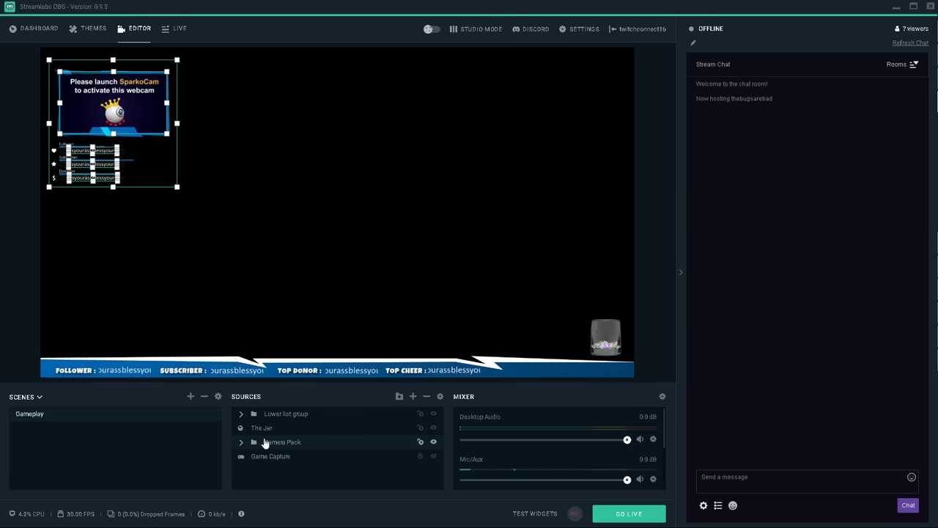
Add a Color Correction filter to the Camera overlay inside the Camera Pack group
{"action": "left_click", "coordinate": [242, 444]}
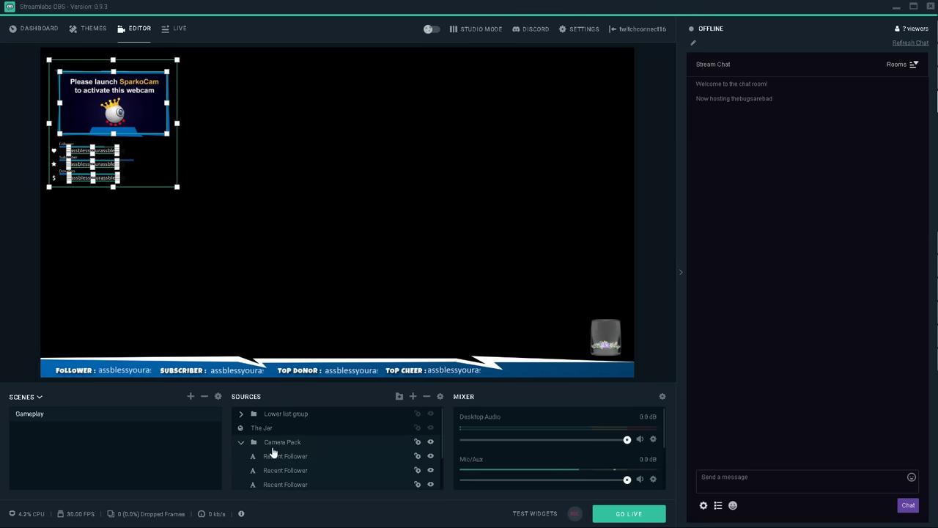
{"action": "scroll", "coordinate": [272, 450], "scroll_direction": "down", "scroll_amount": 1}
{"action": "left_click", "coordinate": [279, 453]}
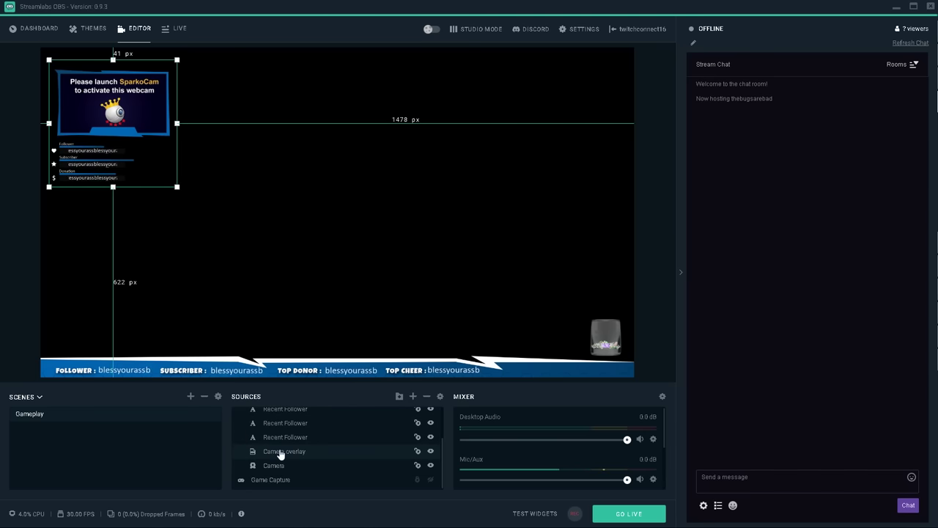
{"action": "right_click", "coordinate": [279, 453]}
{"action": "left_click", "coordinate": [303, 386]}
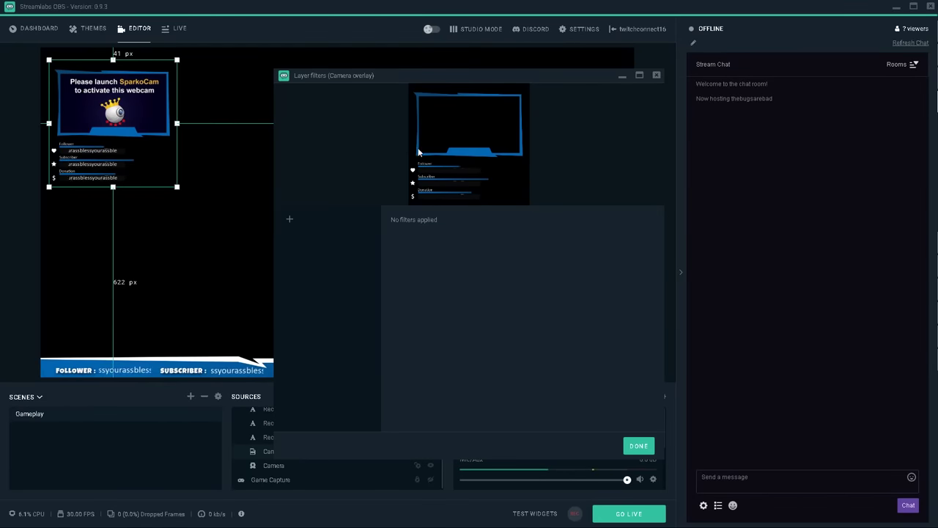
{"action": "left_click", "coordinate": [290, 220]}
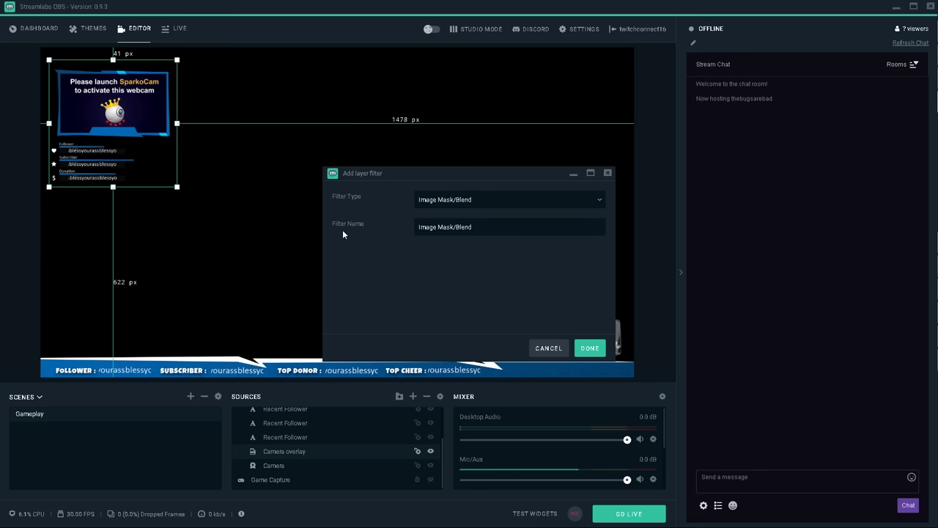
{"action": "left_click", "coordinate": [501, 204]}
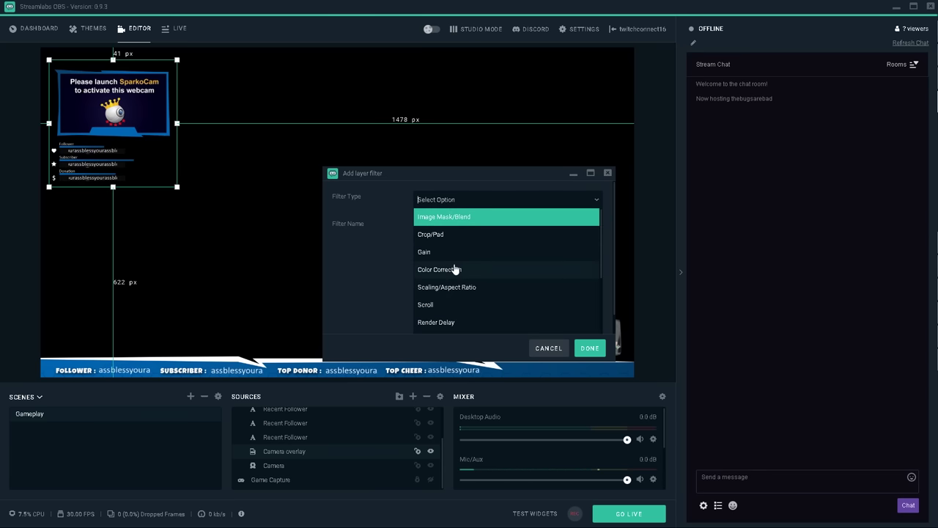
{"action": "left_click", "coordinate": [433, 268]}
{"action": "left_click", "coordinate": [590, 348]}
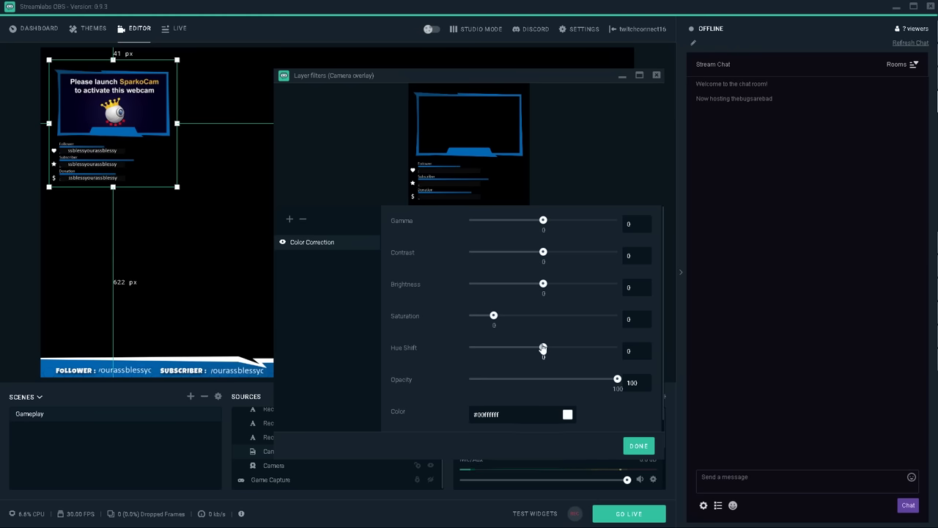
Recolour the Camera overlay red with hue shift -161.27, saturation 2.79 and gamma 0.83, and finish the filter settings
{"action": "left_click_drag", "start_coordinate": [549, 347], "coordinate": [574, 348]}
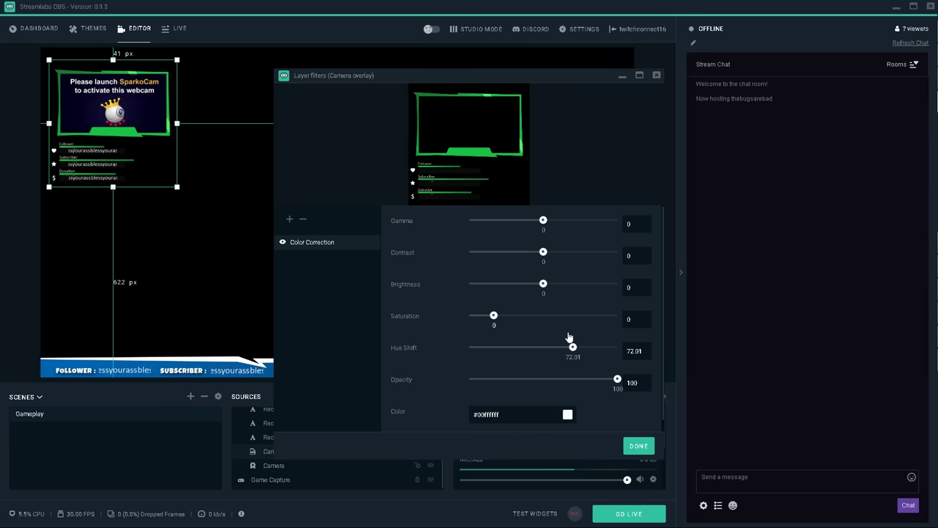
{"action": "left_click_drag", "start_coordinate": [579, 356], "coordinate": [476, 346]}
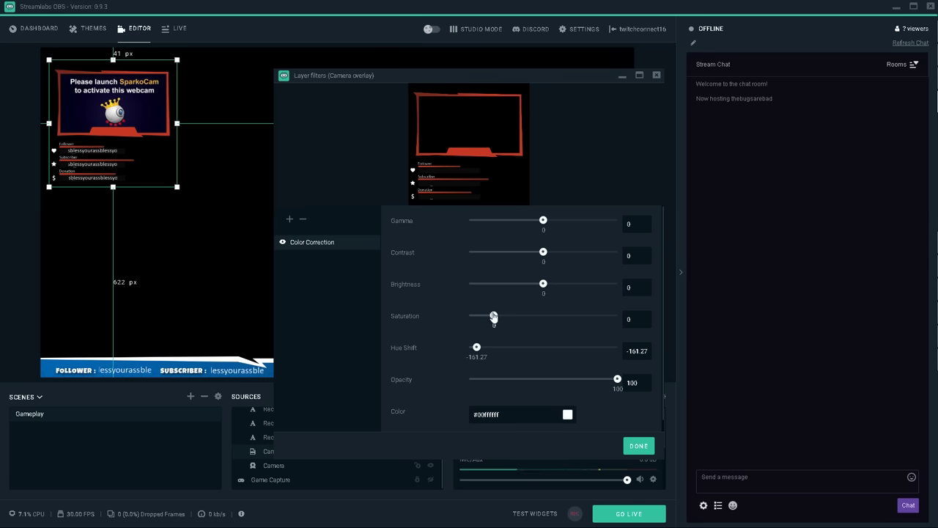
{"action": "left_click_drag", "start_coordinate": [540, 318], "coordinate": [564, 318]}
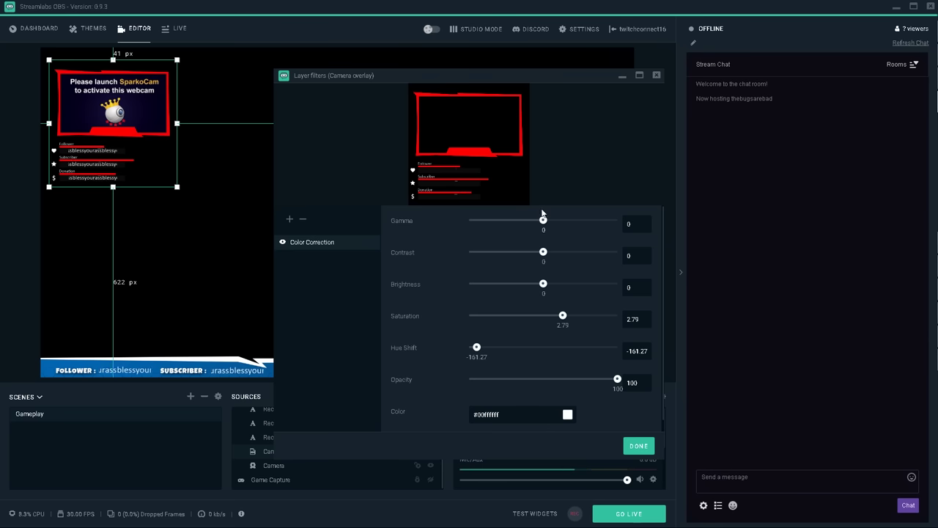
{"action": "left_click_drag", "start_coordinate": [556, 224], "coordinate": [559, 224]}
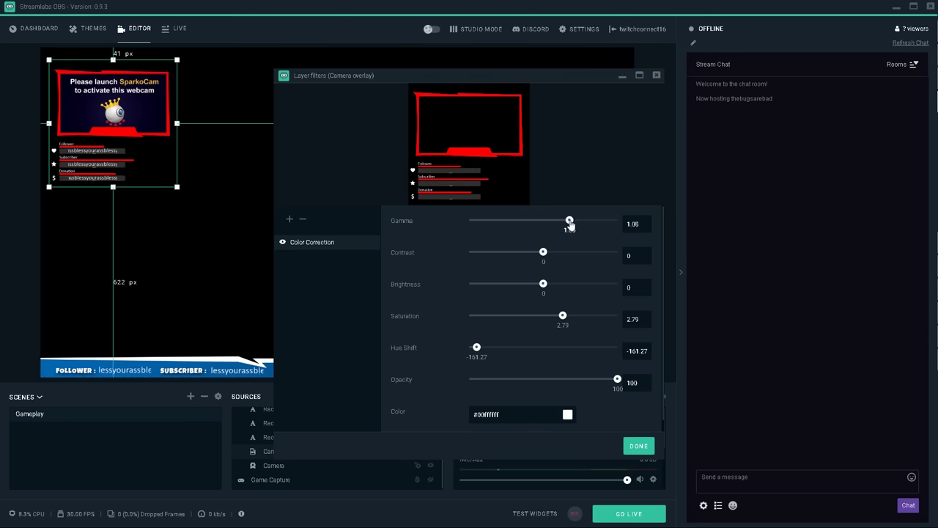
{"action": "mouse_move", "coordinate": [570, 224]}
{"action": "left_mouse_down"}
{"action": "mouse_move", "coordinate": [542, 221]}
{"action": "mouse_move", "coordinate": [563, 222]}
{"action": "left_mouse_up"}
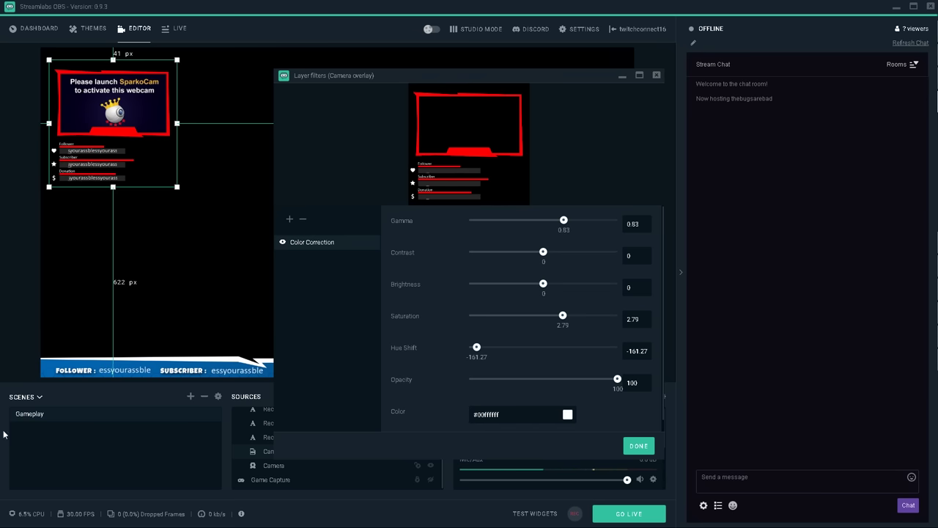
{"action": "left_click", "coordinate": [638, 447]}
Disable the Color Correction filter on the Camera overlay and deselect the overlay
{"action": "right_click", "coordinate": [288, 242]}
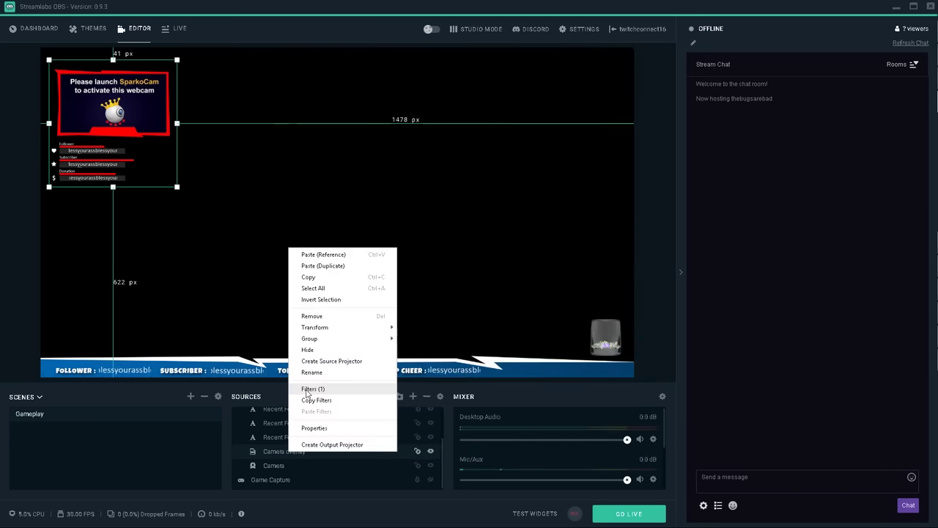
{"action": "left_click", "coordinate": [305, 389]}
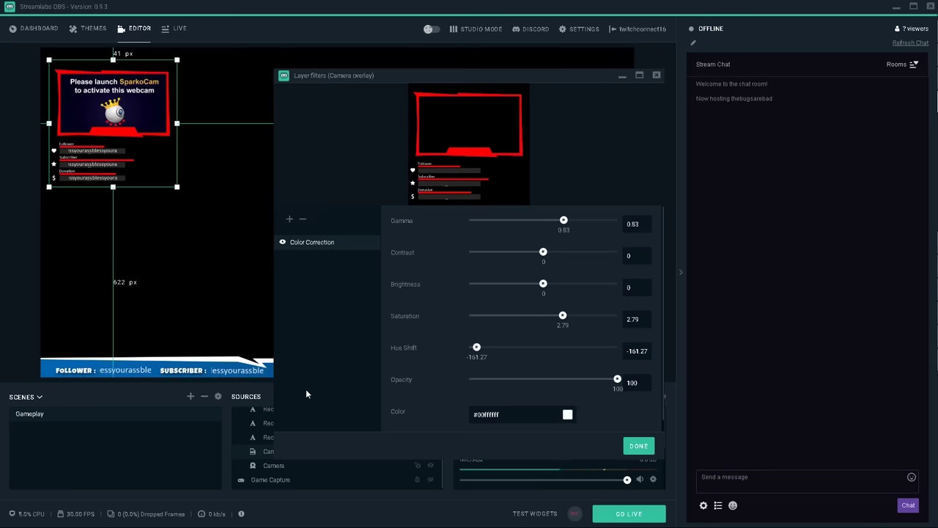
{"action": "left_click", "coordinate": [283, 242]}
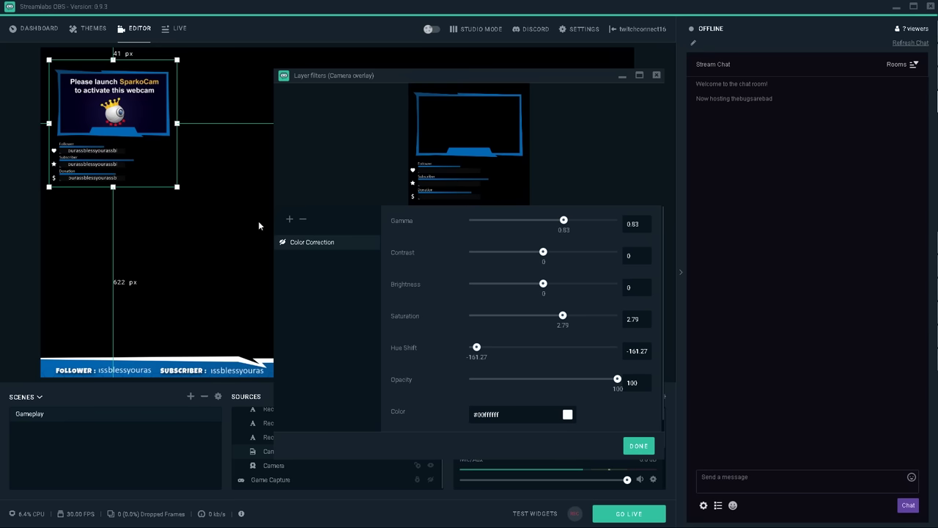
{"action": "left_click", "coordinate": [639, 446]}
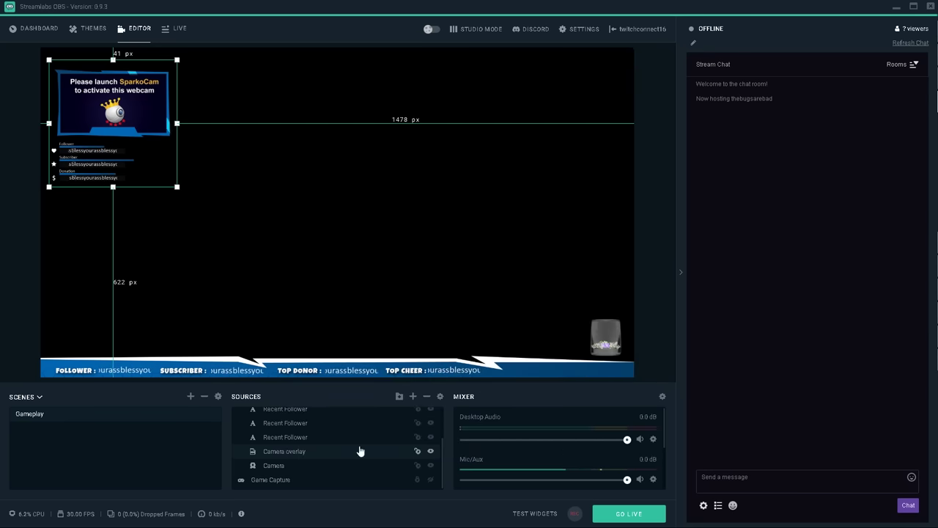
{"action": "left_click", "coordinate": [182, 466]}
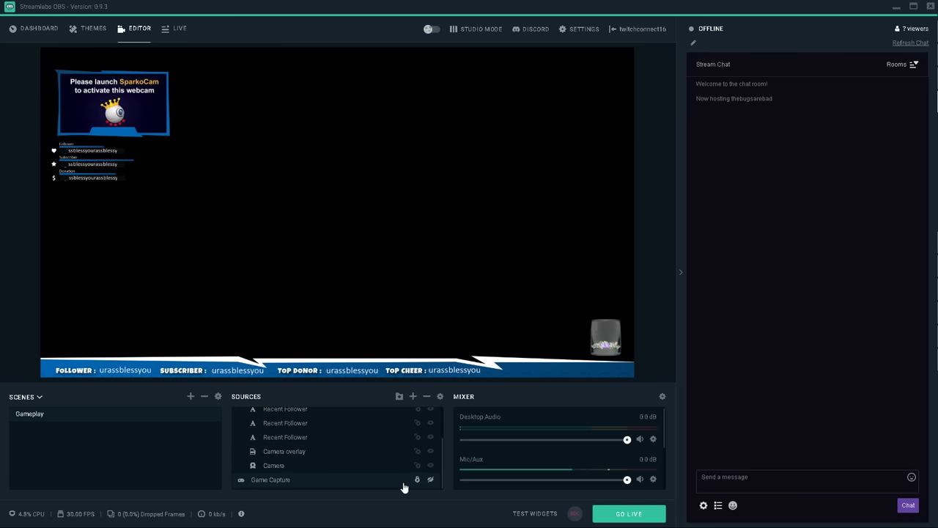
Make the hidden Game Capture source visible again
{"action": "left_click", "coordinate": [431, 479]}
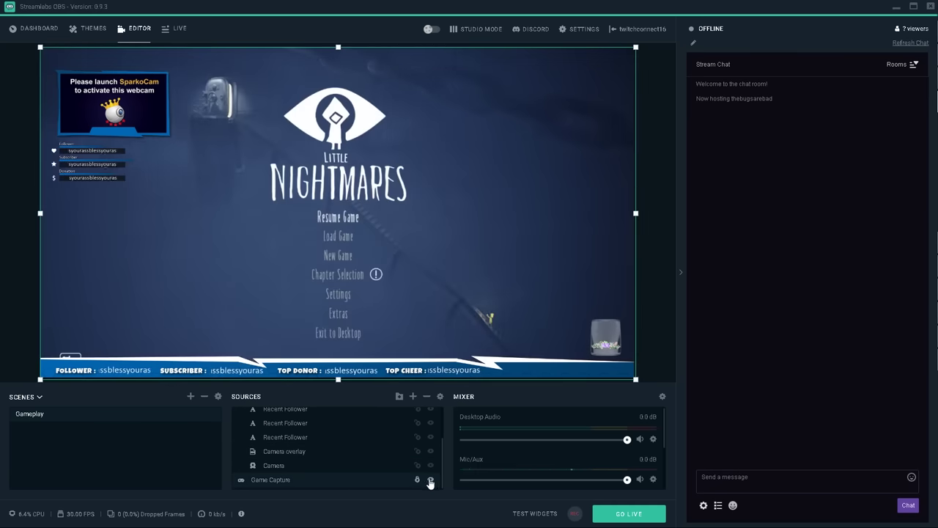
{"action": "scroll", "coordinate": [234, 447], "scroll_direction": "up", "scroll_amount": 2}
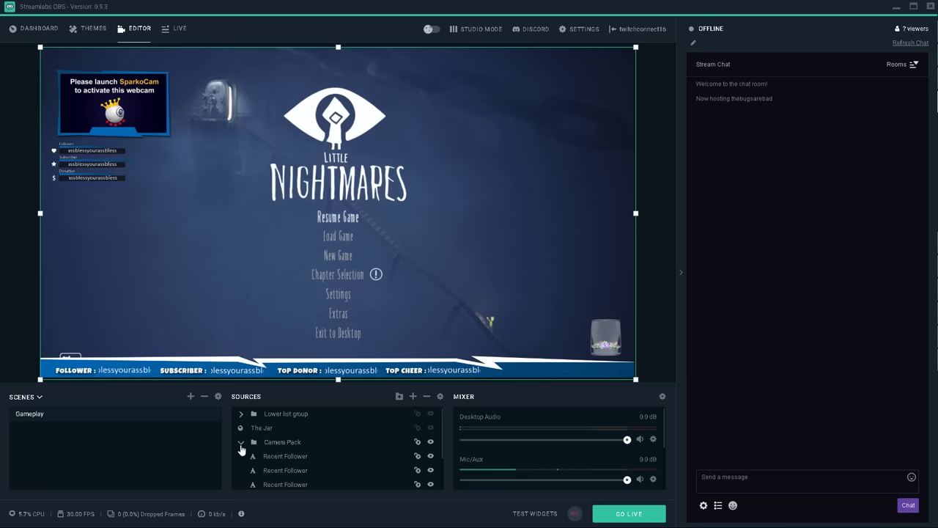
Collapse the Camera Pack group and add an Alertbox widget named Alert Box to the Gameplay scene
{"action": "left_click", "coordinate": [239, 442]}
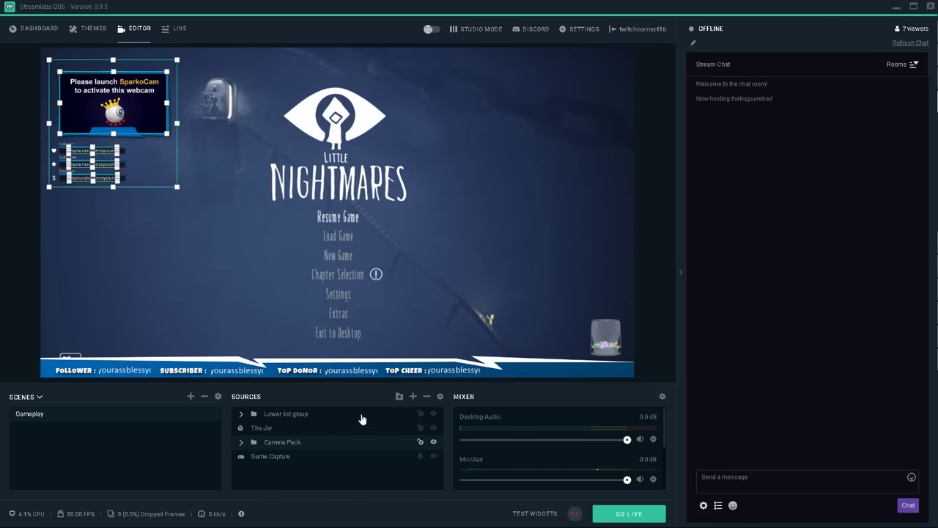
{"action": "left_click", "coordinate": [414, 396]}
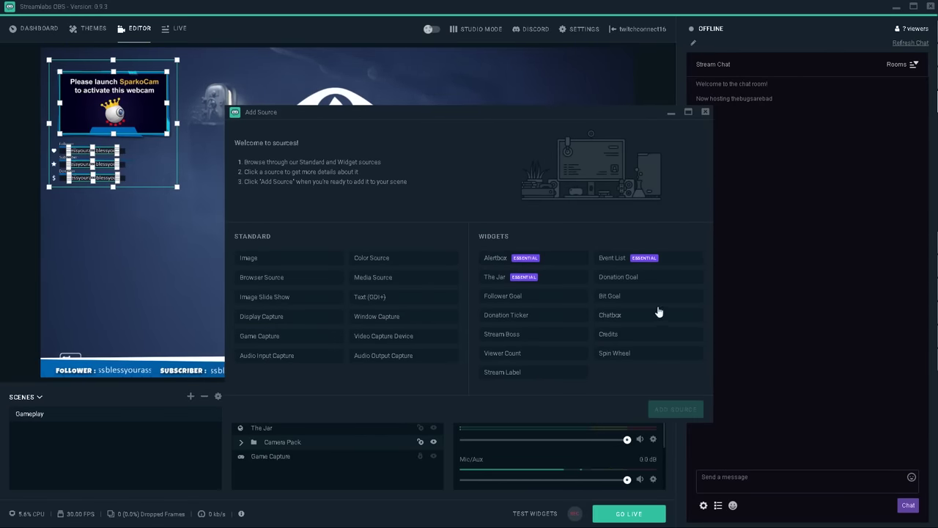
{"action": "left_click", "coordinate": [538, 264]}
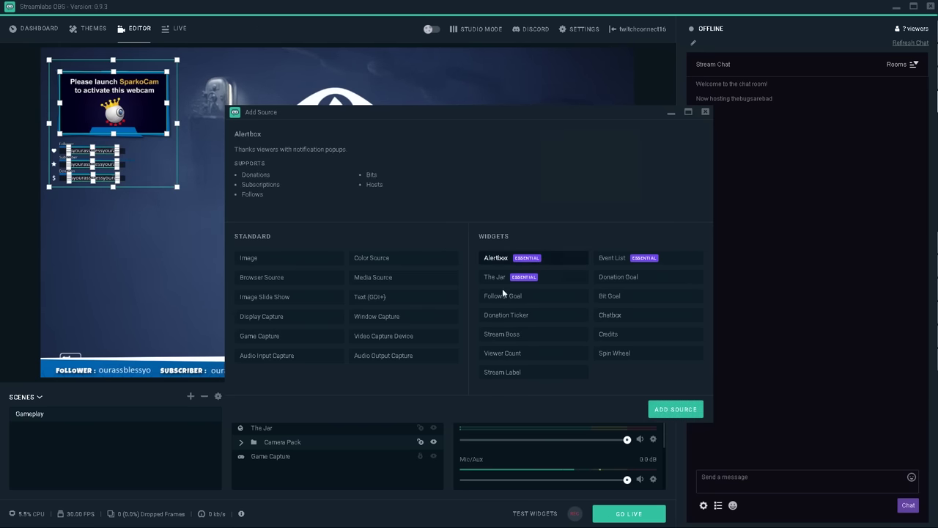
{"action": "left_click", "coordinate": [683, 414]}
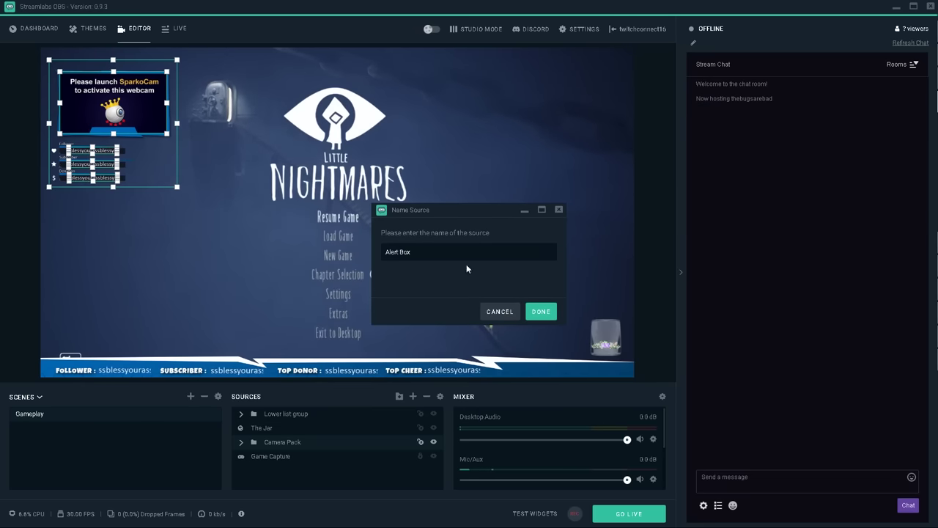
{"action": "left_click", "coordinate": [544, 320]}
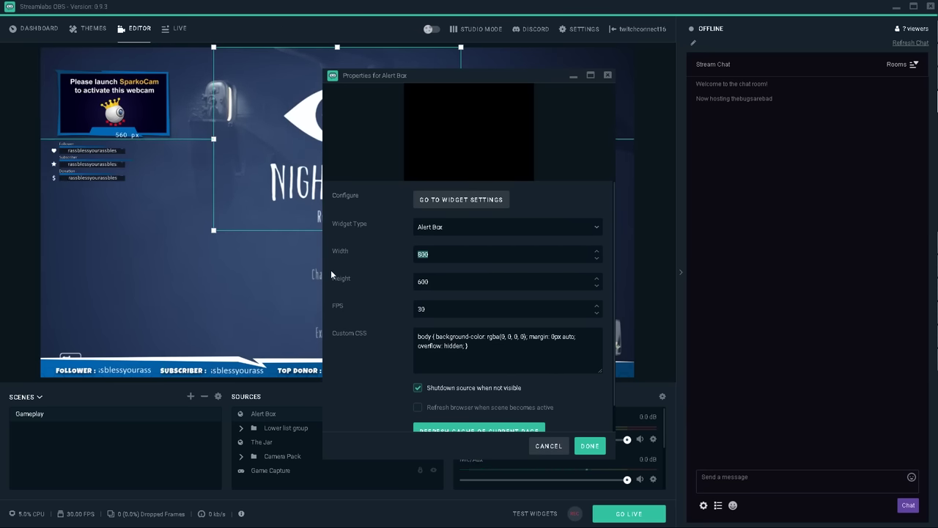
Set the Alert Box width to 1920 and height to 1080, and accept its properties
{"action": "type", "text": "1"}
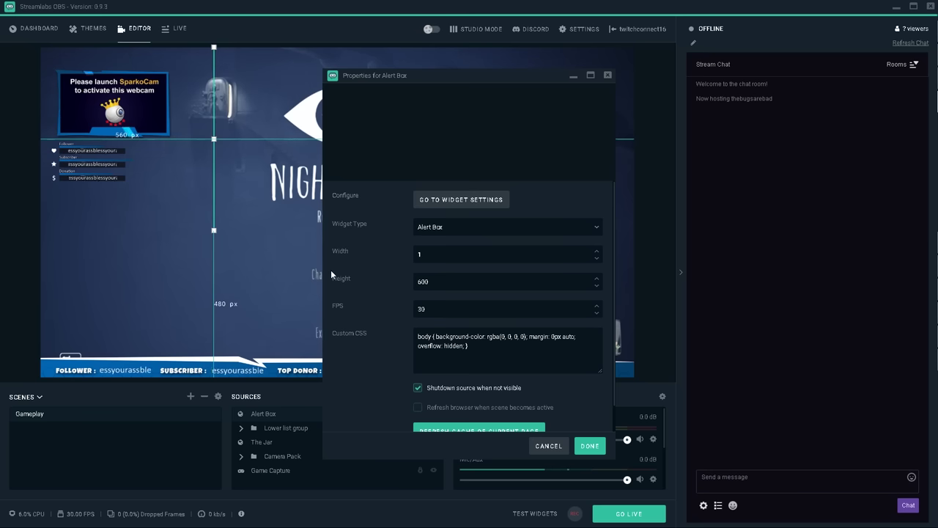
{"action": "type", "text": "920"}
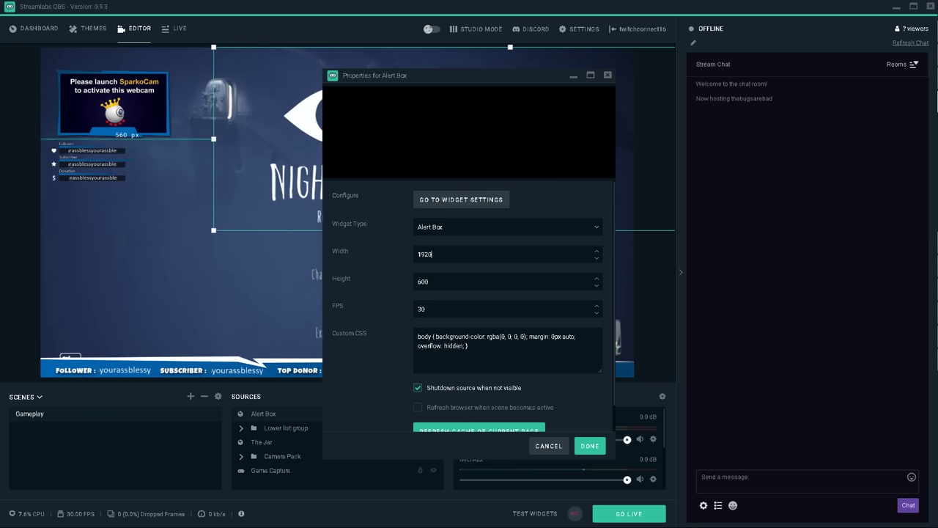
{"action": "type", "text": "1080"}
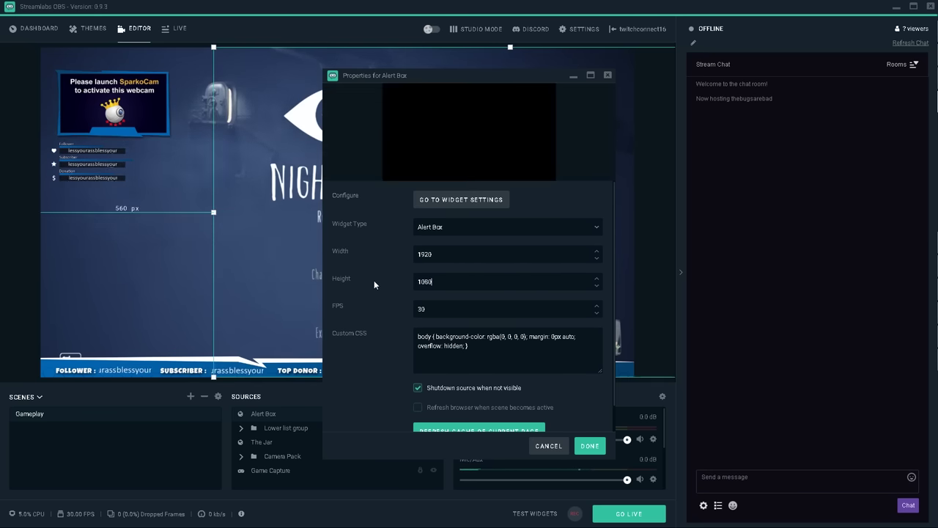
{"action": "left_click", "coordinate": [590, 445]}
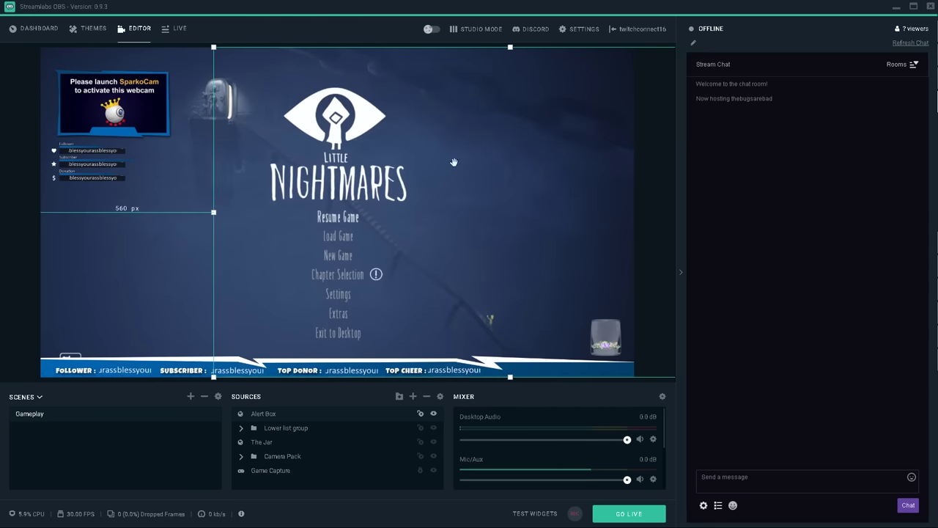
Transform the Alert Box source so it fits to the screen
{"action": "right_click", "coordinate": [264, 418]}
{"action": "mouse_move", "coordinate": [318, 282]}
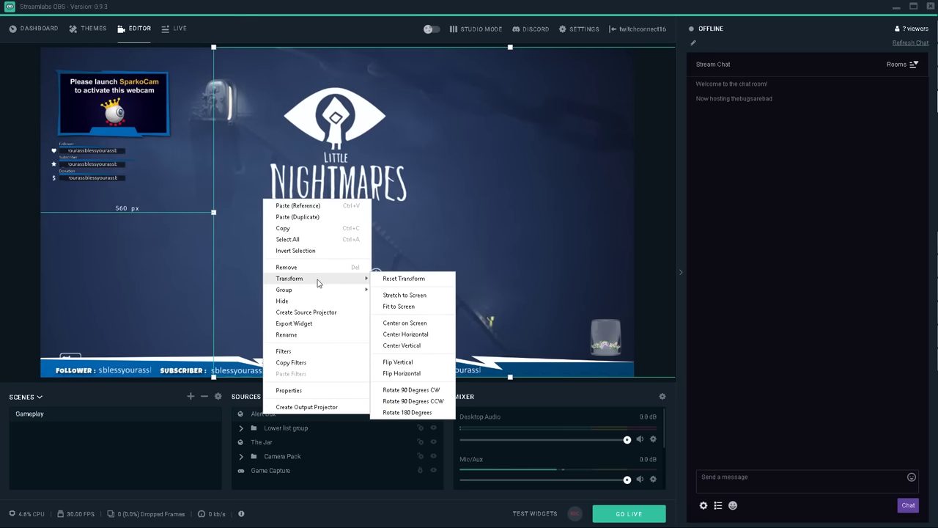
{"action": "left_click", "coordinate": [398, 306]}
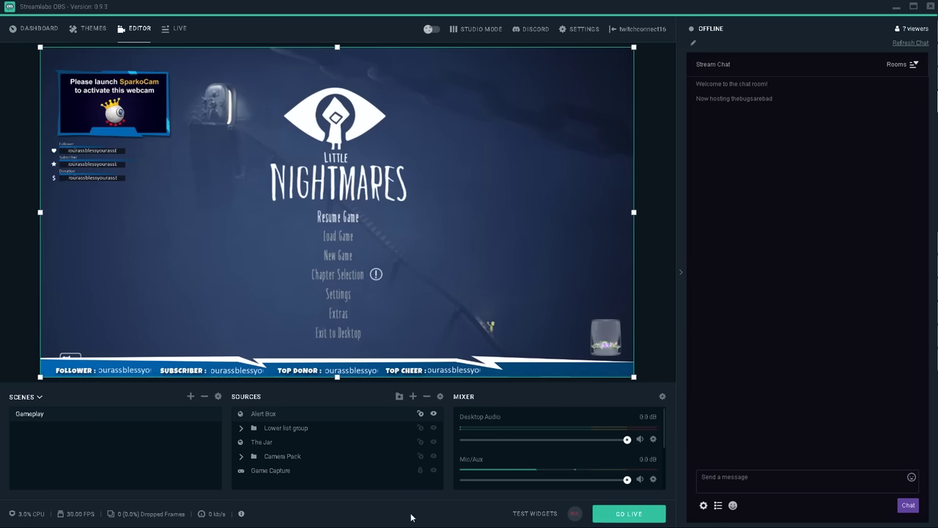
Test the widgets with a simulated follow and a simulated bits alert
{"action": "left_click", "coordinate": [528, 515]}
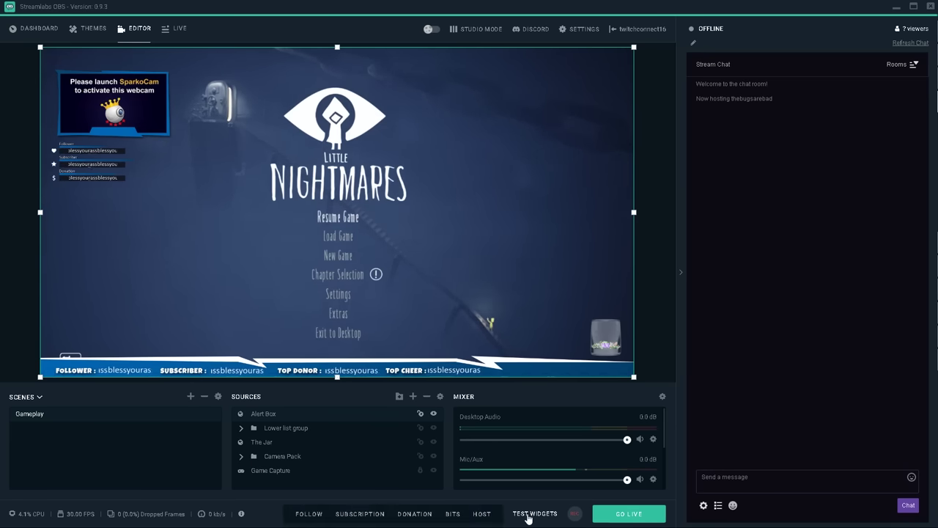
{"action": "left_click", "coordinate": [310, 515]}
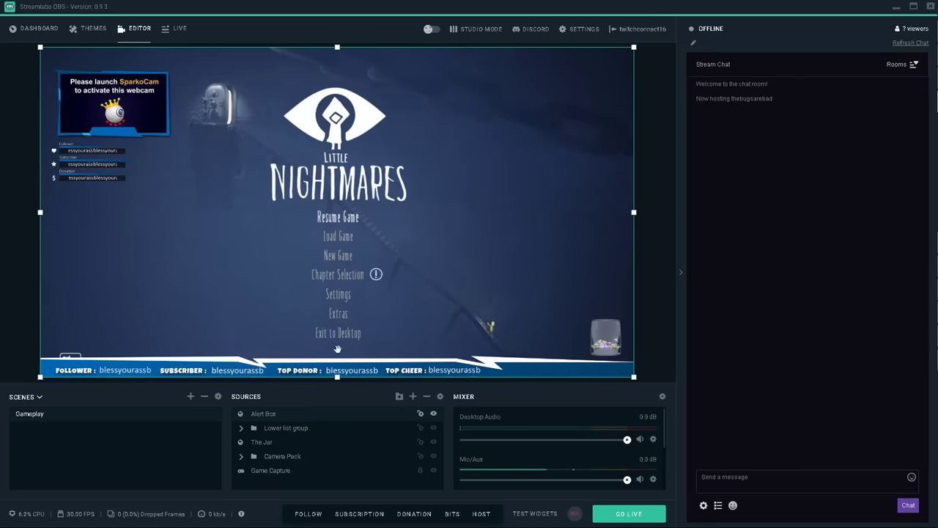
{"action": "left_click", "coordinate": [452, 515]}
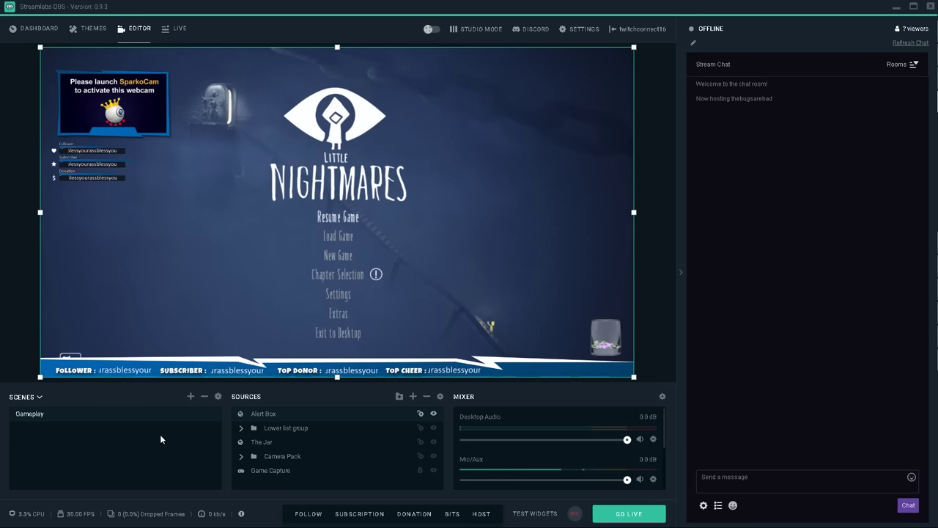
Create a new scene named Starting Soon
{"action": "left_click", "coordinate": [190, 397]}
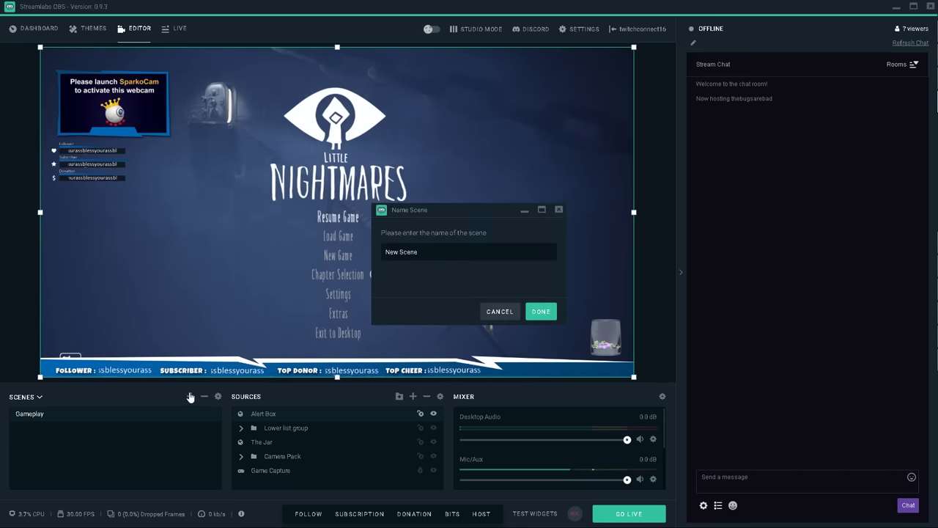
{"action": "type", "text": "Starting Soon"}
{"action": "key", "text": "Return"}
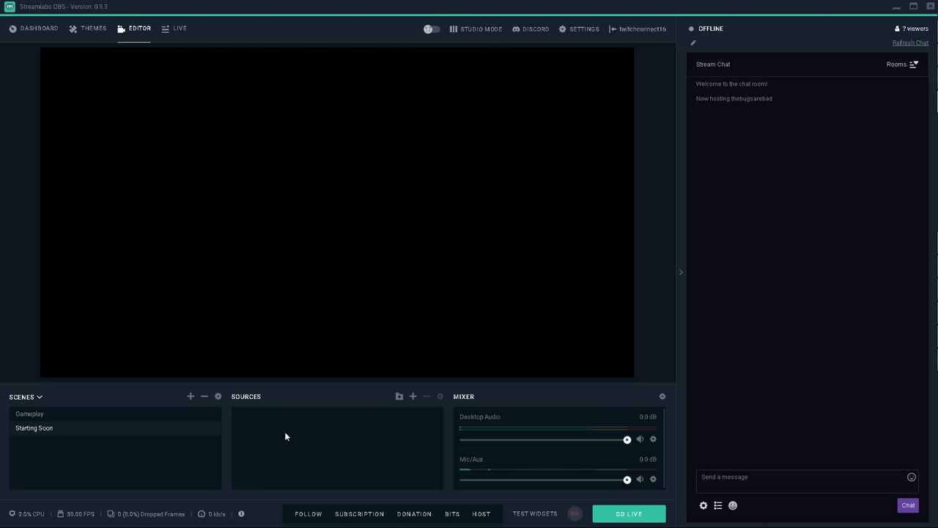
Add a new Media Source named "Starting soon overlay" to the Starting Soon scene
{"action": "left_click", "coordinate": [412, 397]}
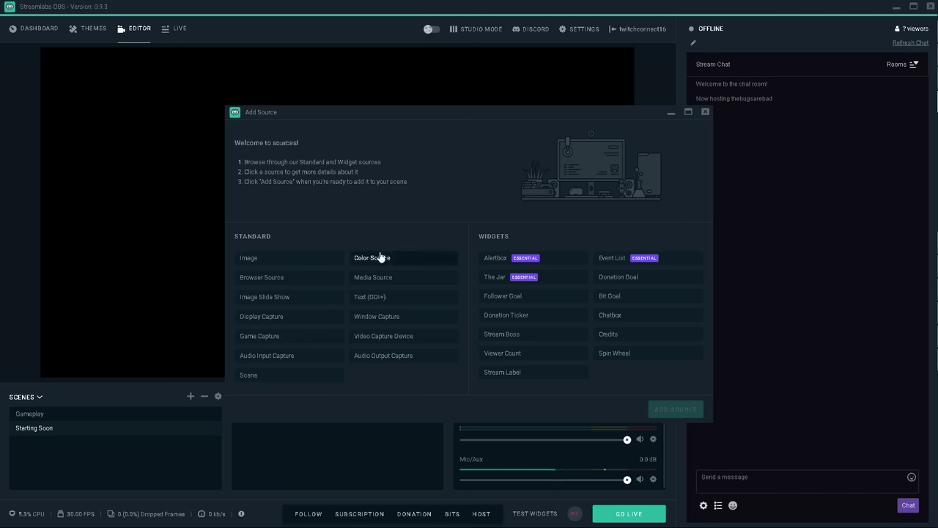
{"action": "left_click", "coordinate": [394, 279]}
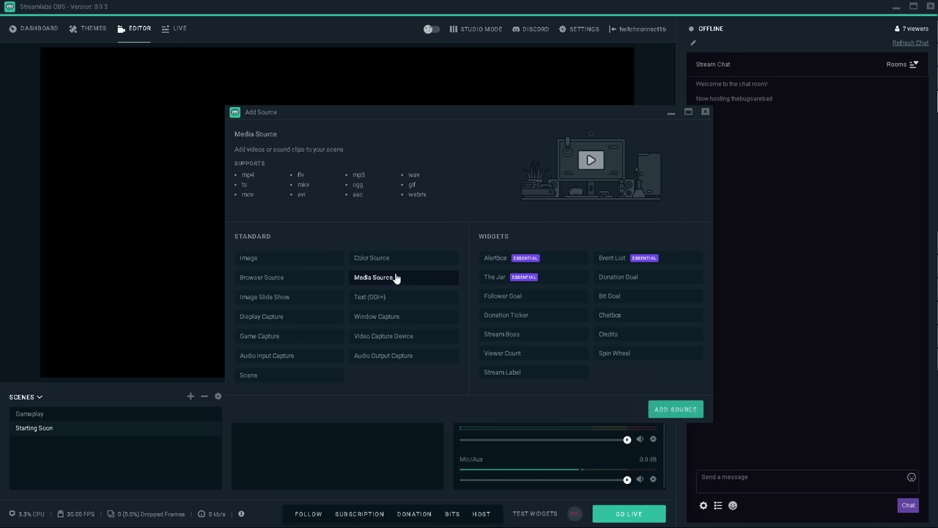
{"action": "left_click", "coordinate": [683, 407]}
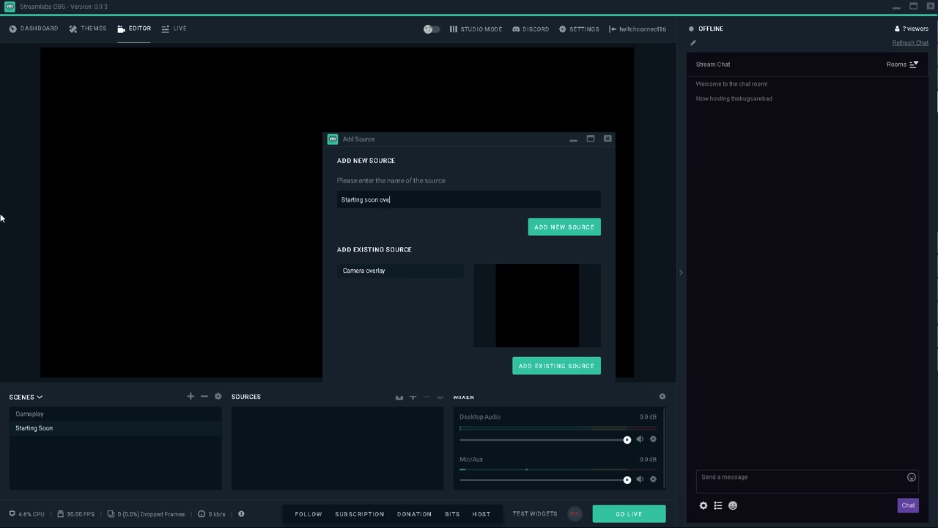
{"action": "left_click", "coordinate": [540, 228]}
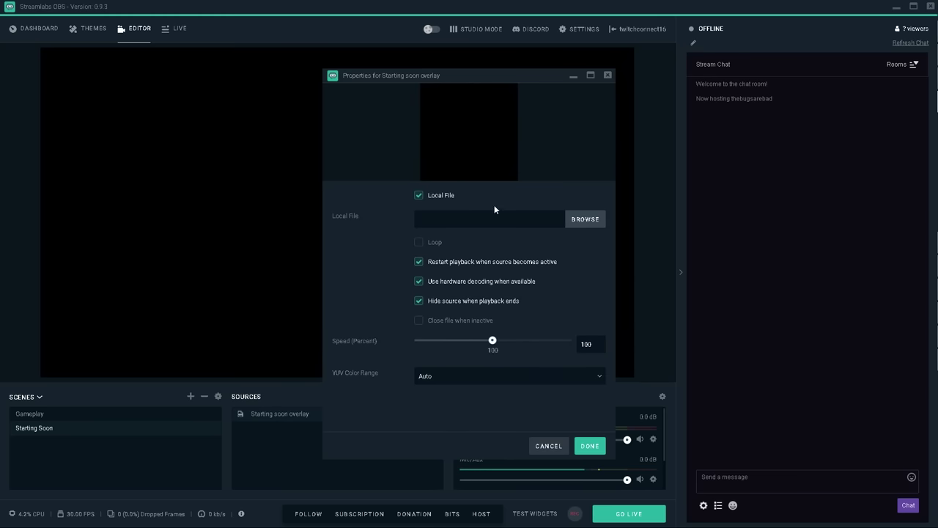
Load the local file Starting soon.mov from the EXP folder into the Starting soon overlay and accept its properties
{"action": "left_click", "coordinate": [584, 220]}
{"action": "double_click", "coordinate": [250, 148]}
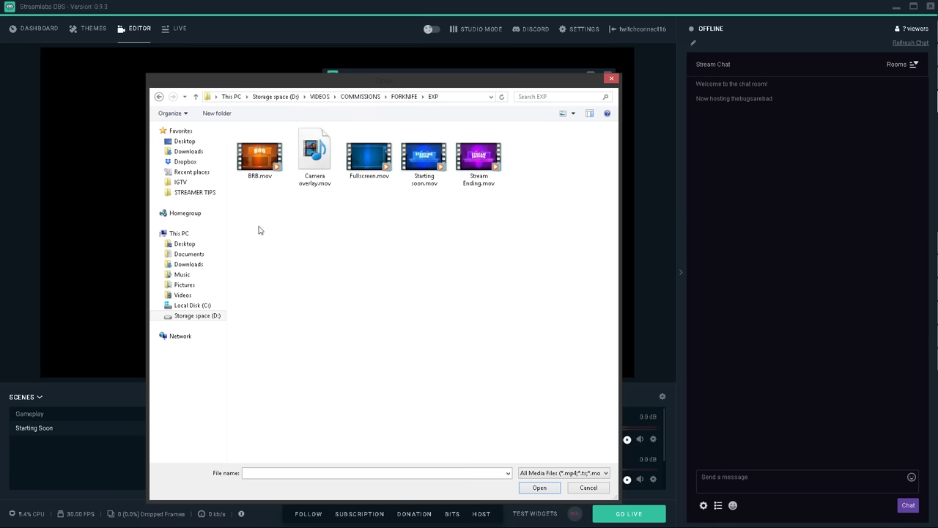
{"action": "left_click", "coordinate": [432, 181]}
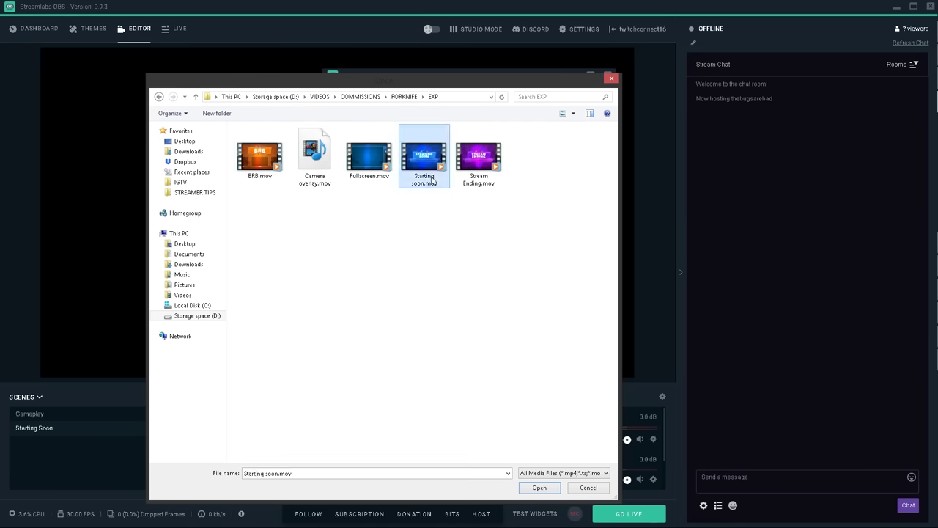
{"action": "key", "text": "Return"}
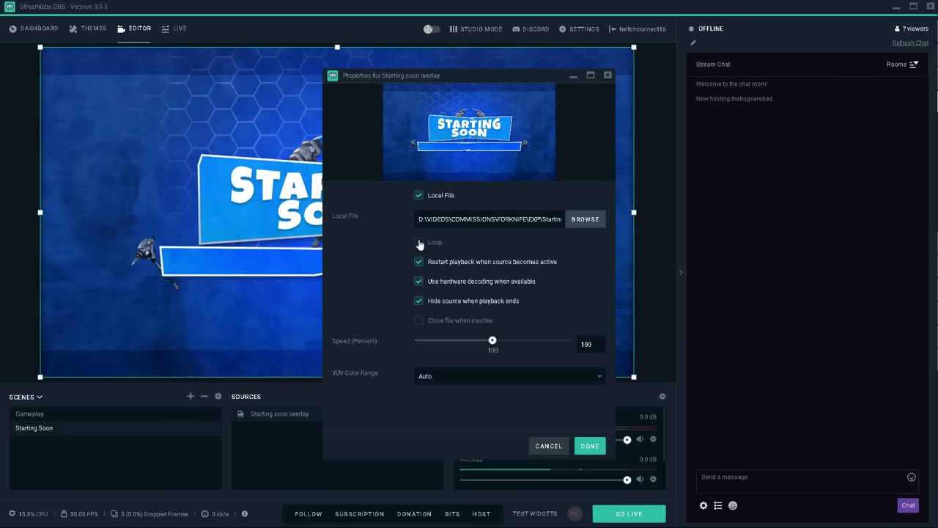
{"action": "left_click", "coordinate": [590, 446]}
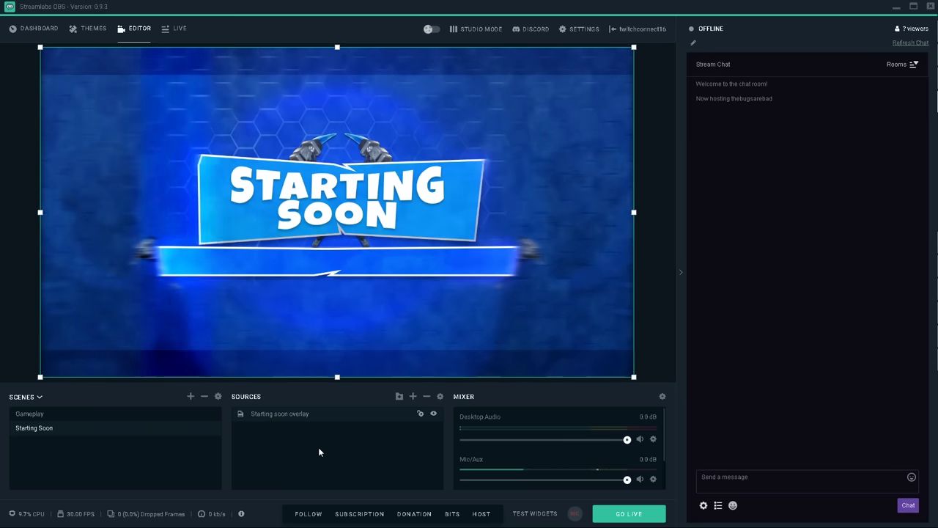
Try copying The Jar from the Gameplay scene into the Starting Soon scene as a duplicate, and remove the pasted copy
{"action": "left_click", "coordinate": [59, 416]}
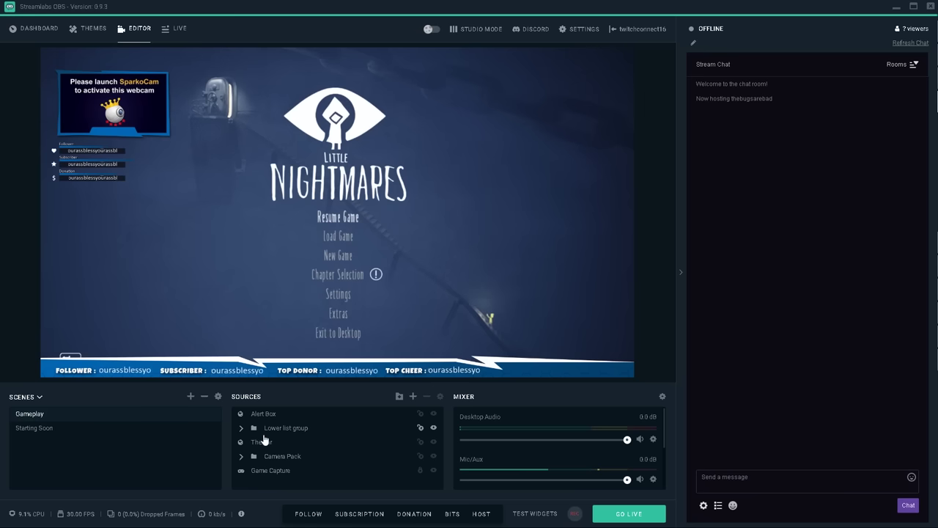
{"action": "left_click", "coordinate": [262, 442]}
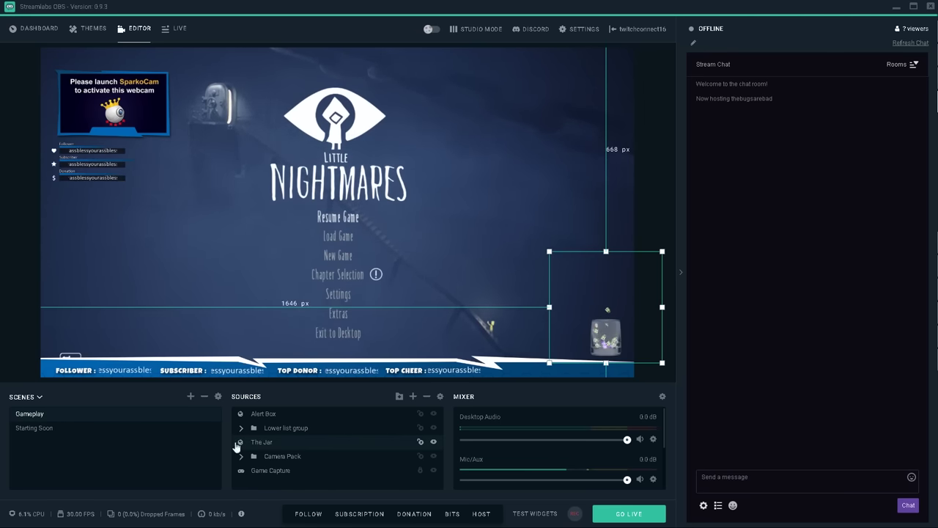
{"action": "right_click", "coordinate": [266, 444]}
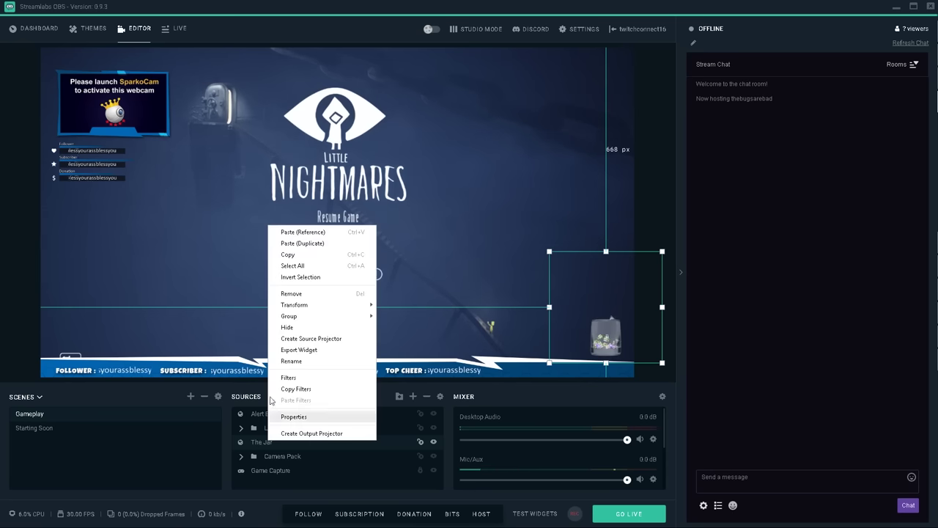
{"action": "left_click", "coordinate": [294, 256]}
{"action": "left_click", "coordinate": [56, 430]}
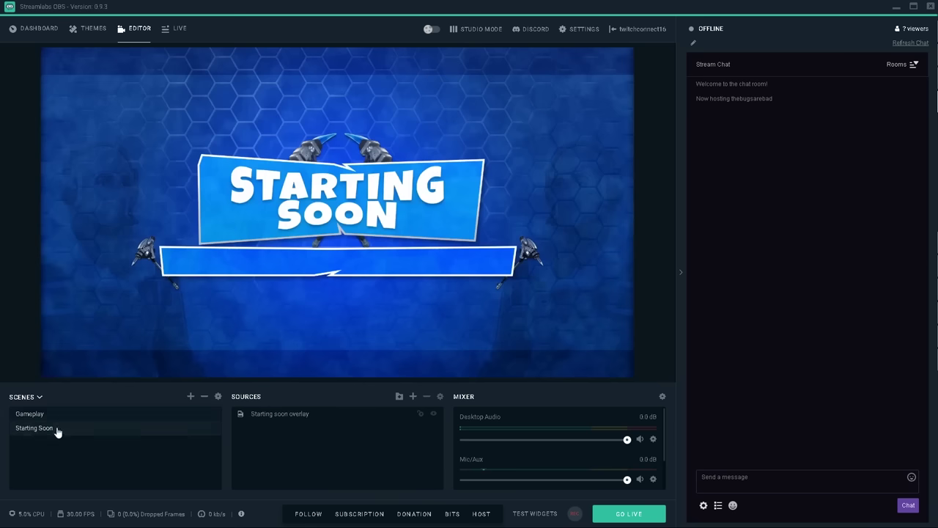
{"action": "right_click", "coordinate": [282, 433]}
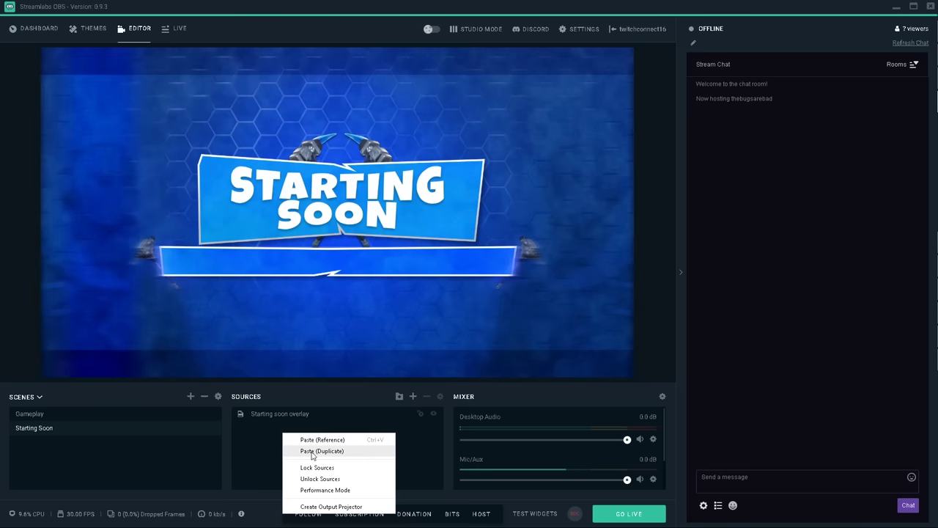
{"action": "left_click", "coordinate": [310, 448]}
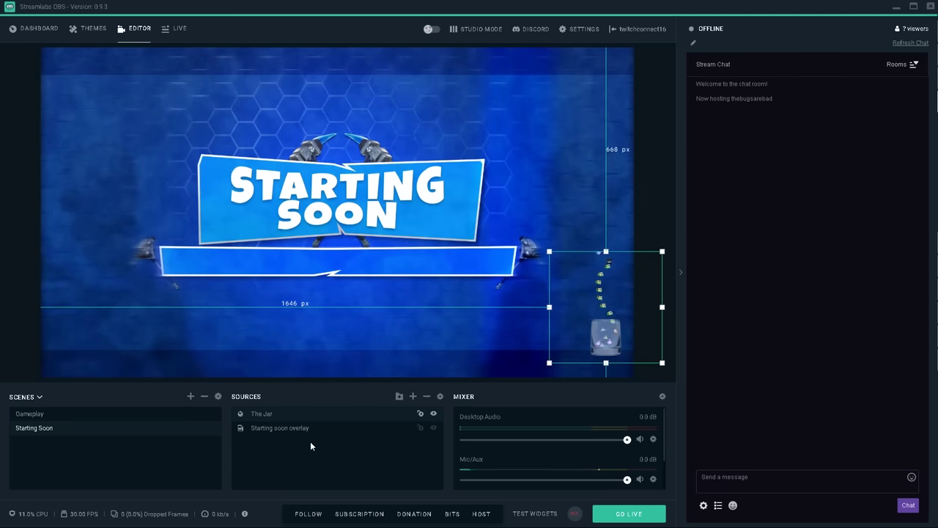
{"action": "left_click", "coordinate": [427, 396]}
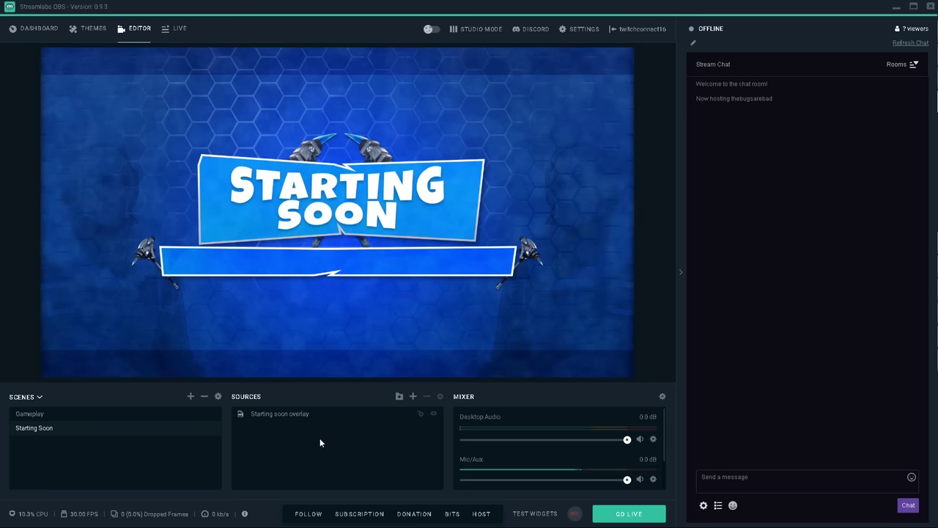
Add the existing The Jar widget source to the Starting Soon scene
{"action": "left_click", "coordinate": [413, 396]}
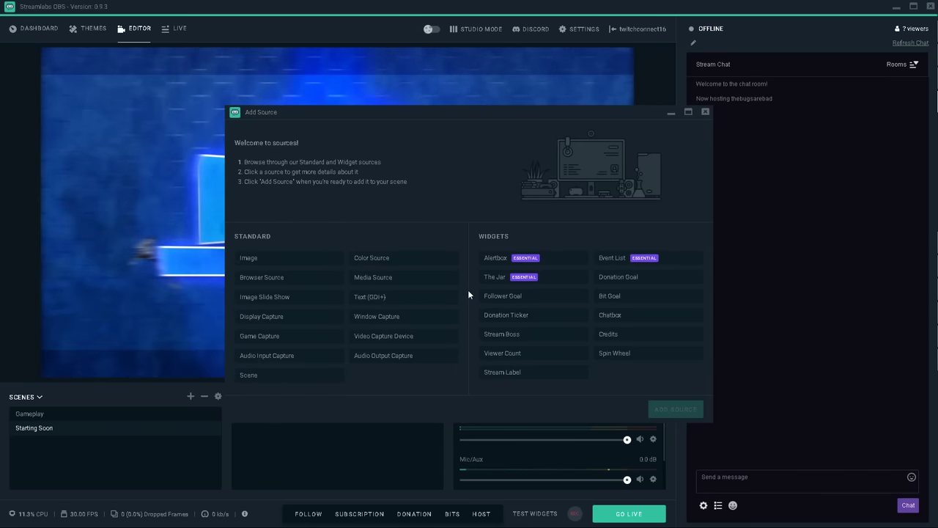
{"action": "left_click", "coordinate": [517, 277]}
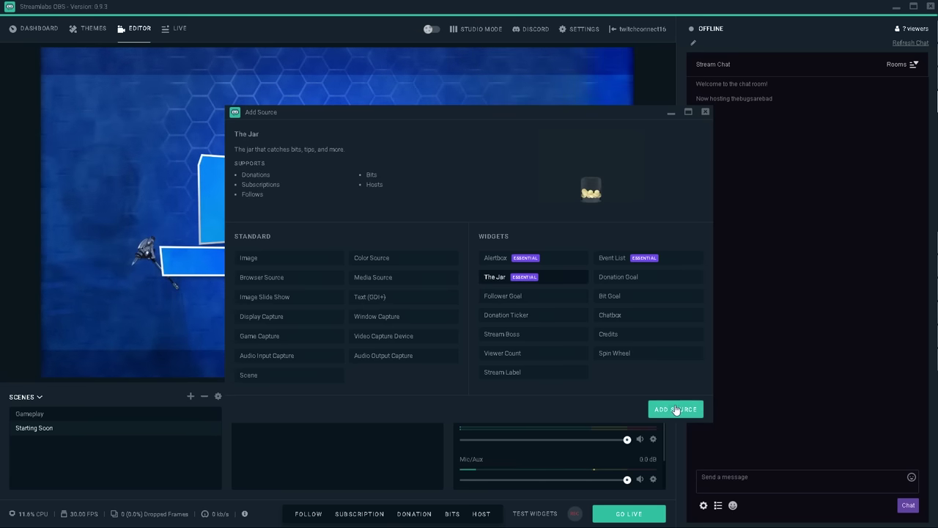
{"action": "left_click", "coordinate": [675, 409]}
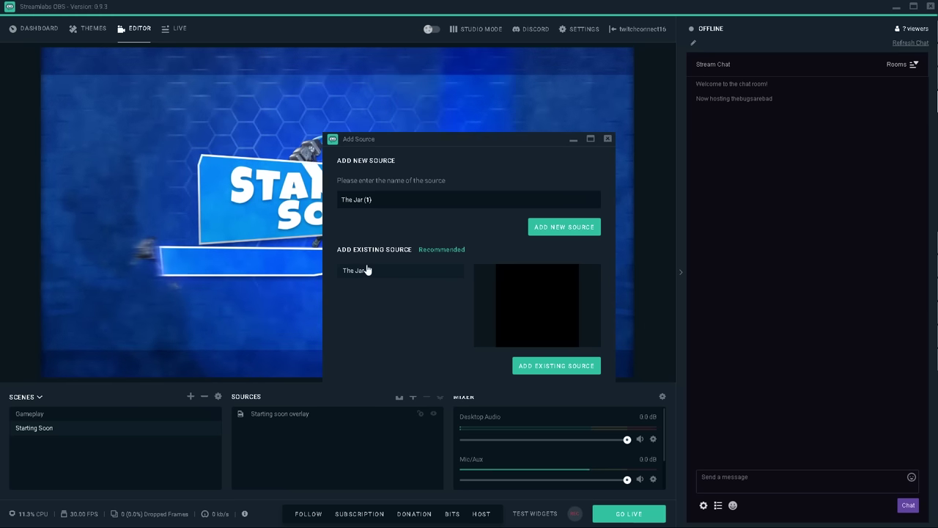
{"action": "left_click", "coordinate": [532, 366]}
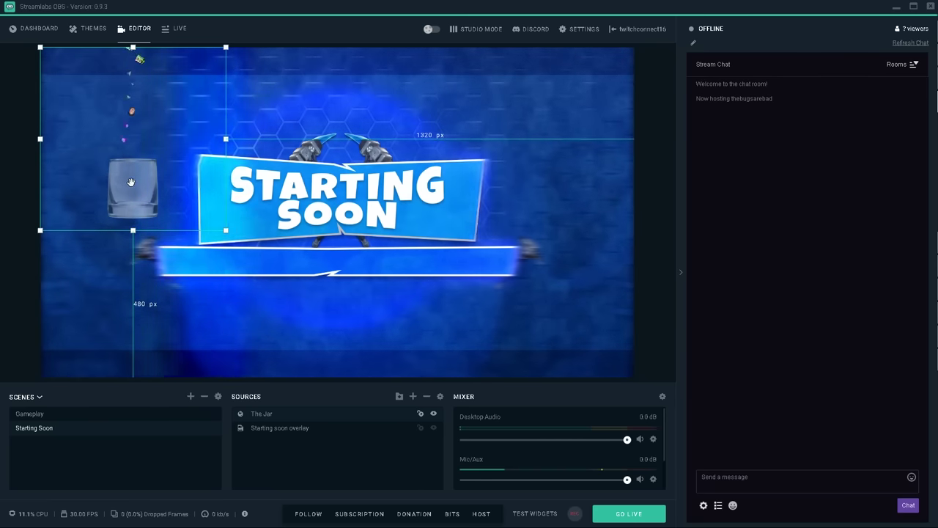
Rotate The Jar by 180 degrees and place it upside down in the upper-right corner of the Starting Soon scene
{"action": "left_click_drag", "start_coordinate": [131, 182], "coordinate": [89, 93]}
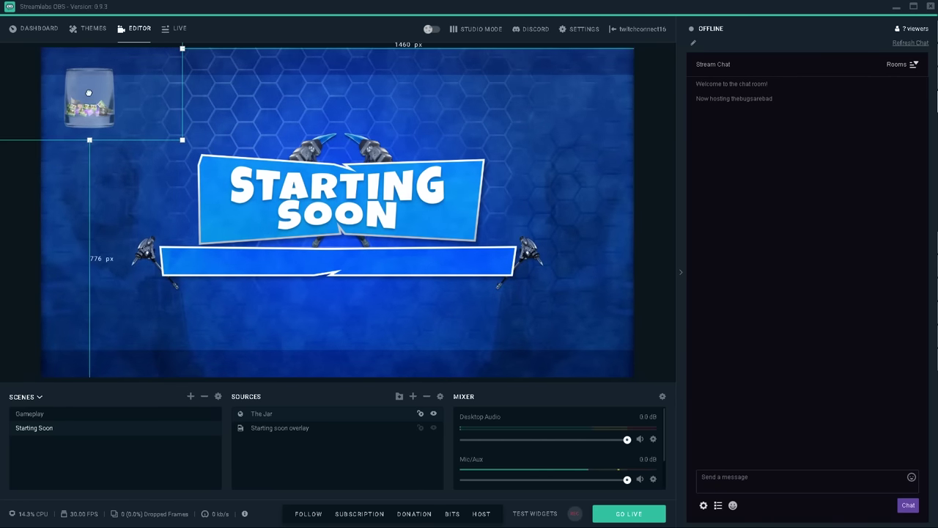
{"action": "left_click_drag", "start_coordinate": [217, 128], "coordinate": [595, 337]}
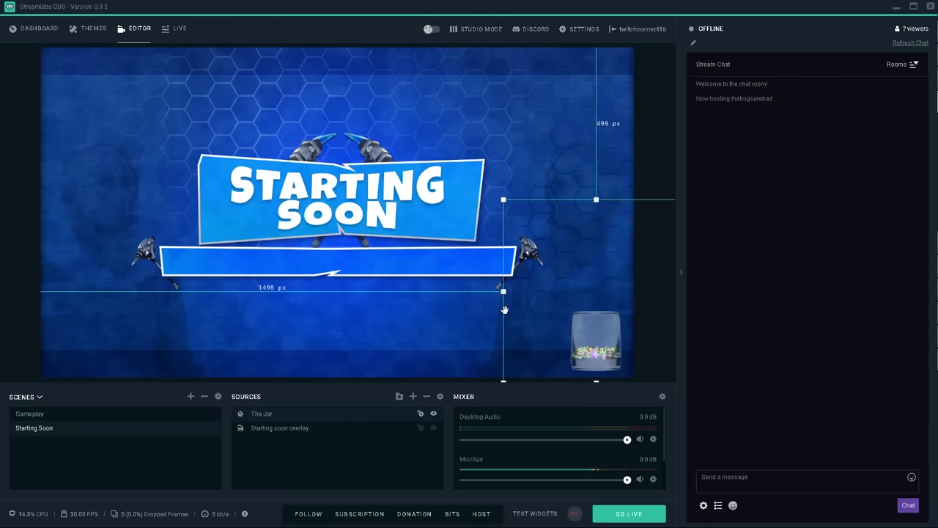
{"action": "right_click", "coordinate": [594, 121]}
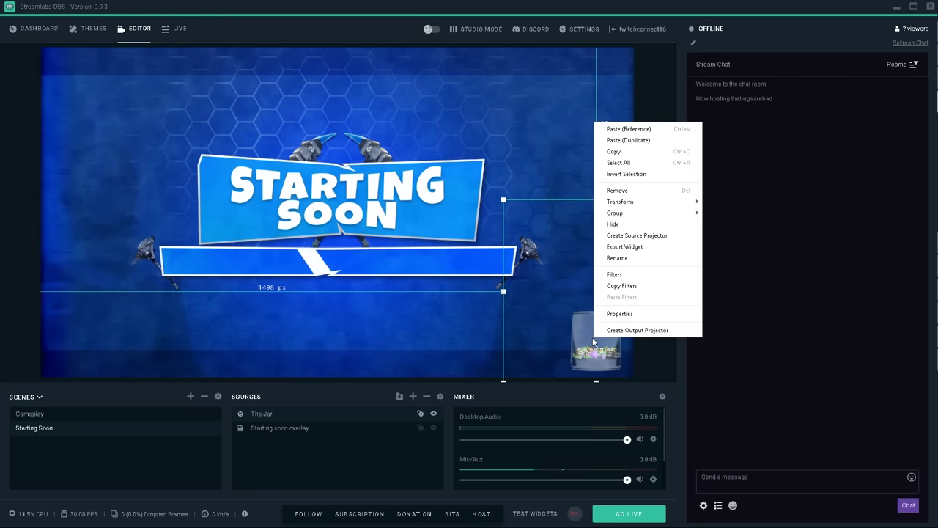
{"action": "mouse_move", "coordinate": [627, 205]}
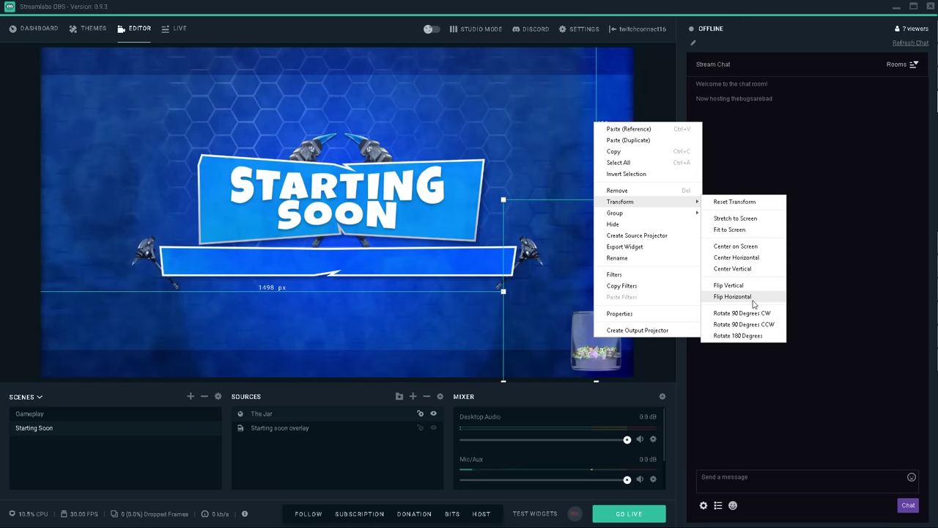
{"action": "left_click", "coordinate": [751, 337]}
{"action": "left_click_drag", "start_coordinate": [585, 276], "coordinate": [588, 95]}
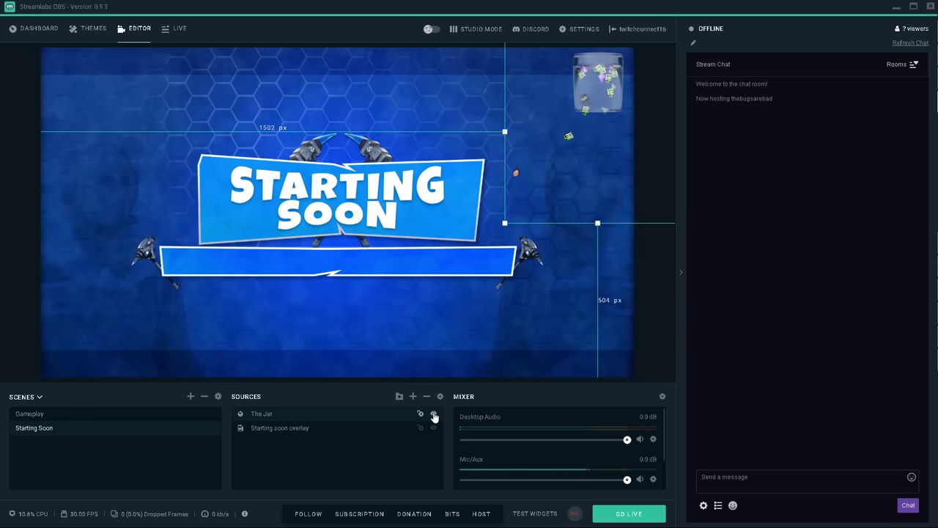
Copy the Lower list group from the Gameplay scene and paste it as a duplicate into the Starting Soon scene
{"action": "left_click", "coordinate": [46, 417]}
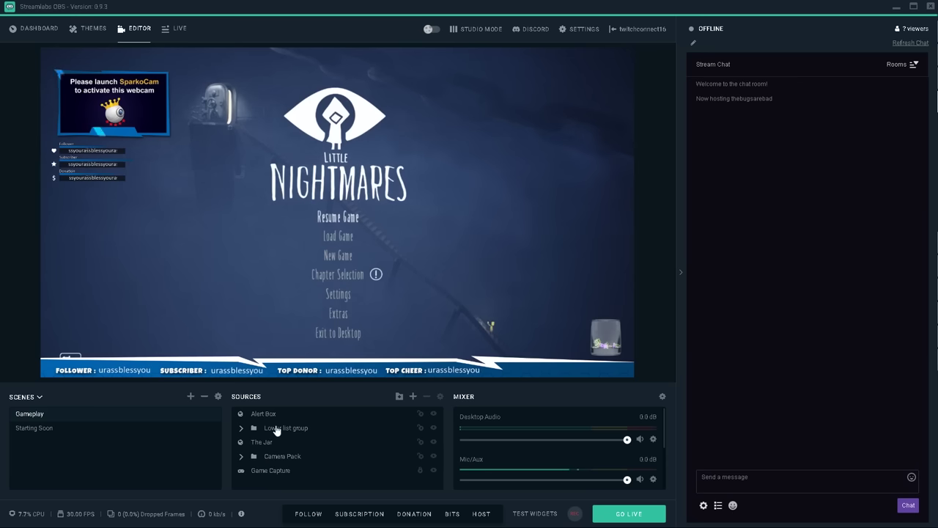
{"action": "left_click", "coordinate": [278, 432]}
{"action": "right_click", "coordinate": [278, 431]}
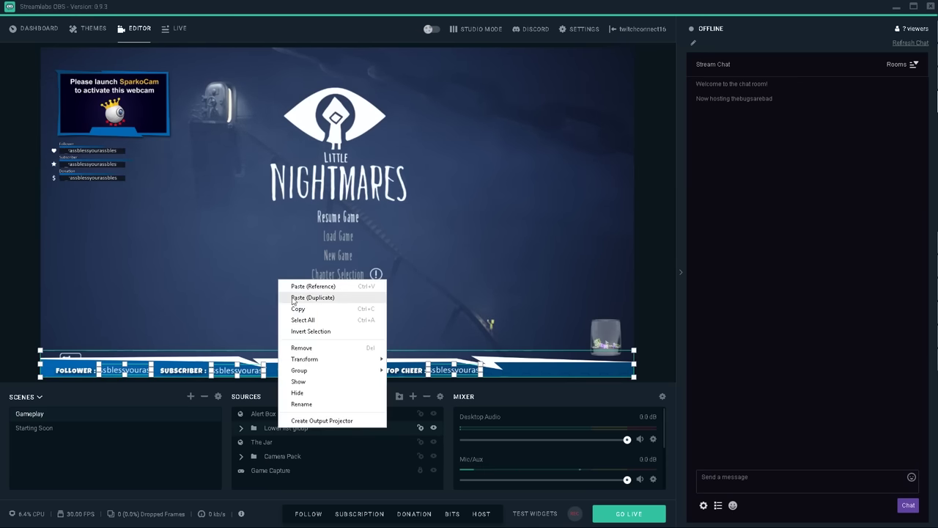
{"action": "key", "text": "Escape"}
{"action": "left_click", "coordinate": [44, 428]}
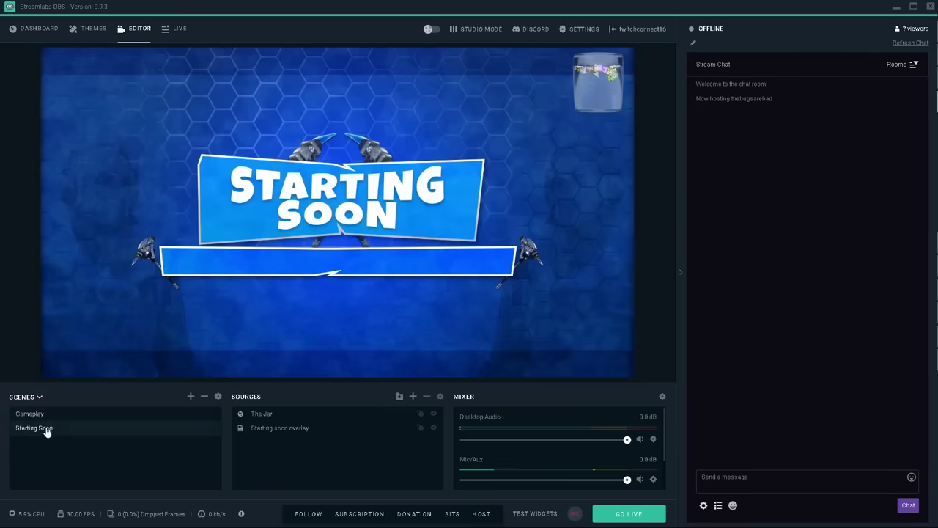
{"action": "right_click", "coordinate": [285, 446]}
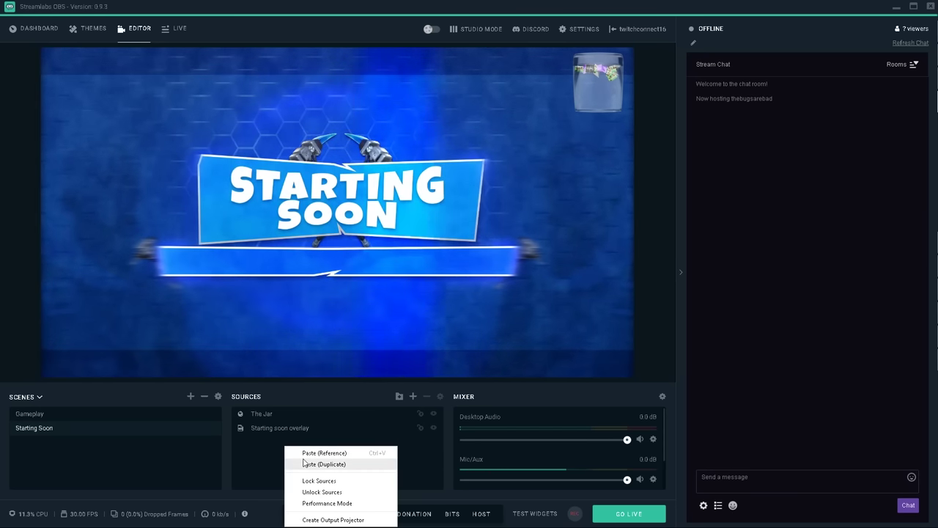
{"action": "left_click", "coordinate": [304, 464]}
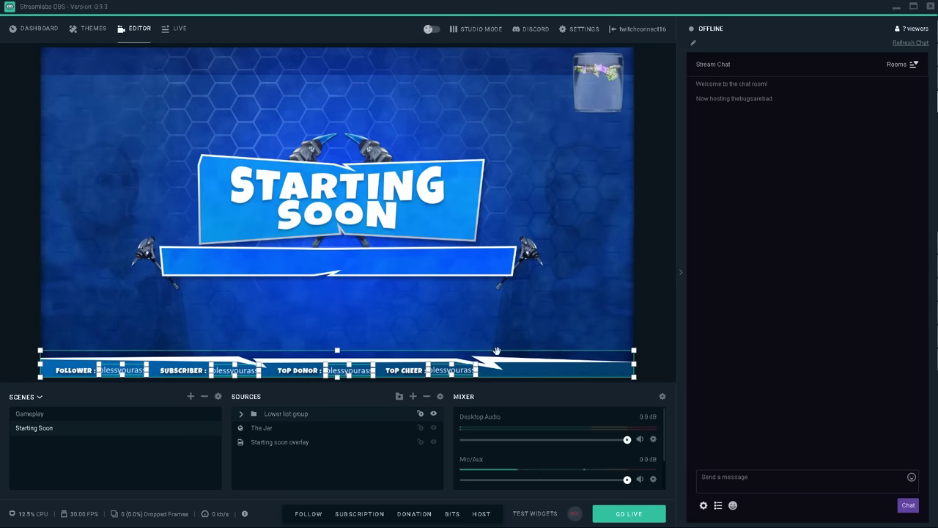
{"action": "left_click", "coordinate": [37, 473]}
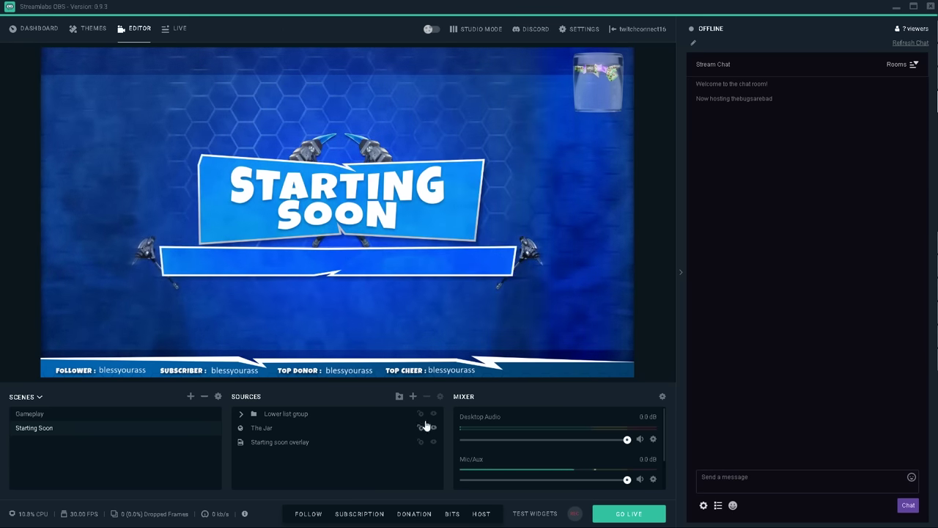
Add a new Image source named "Twitter pic" to the Starting Soon scene
{"action": "left_click", "coordinate": [413, 397]}
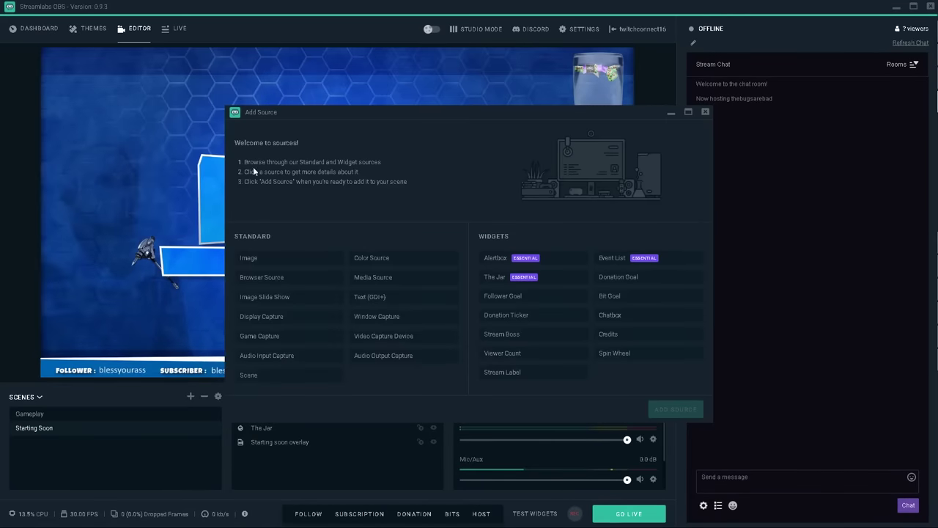
{"action": "left_click", "coordinate": [280, 260]}
{"action": "left_click", "coordinate": [667, 408]}
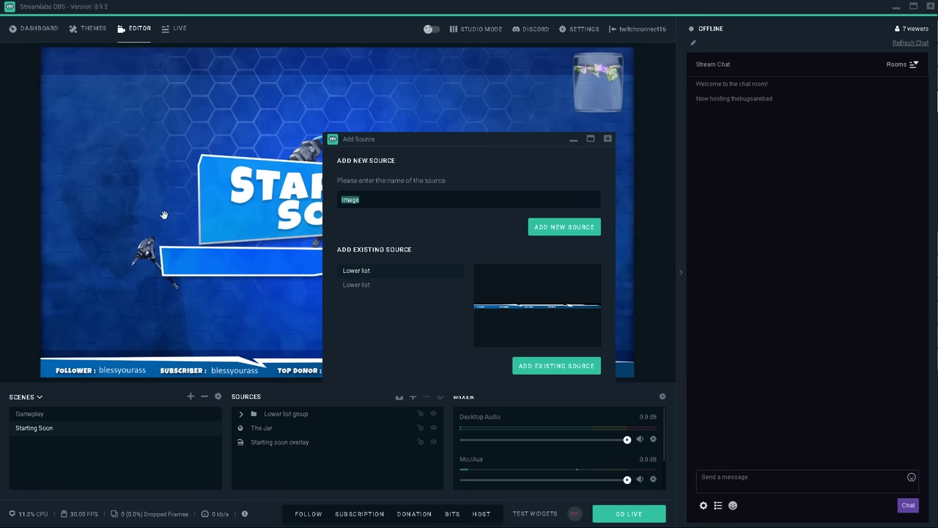
{"action": "type", "text": "Twitter pic"}
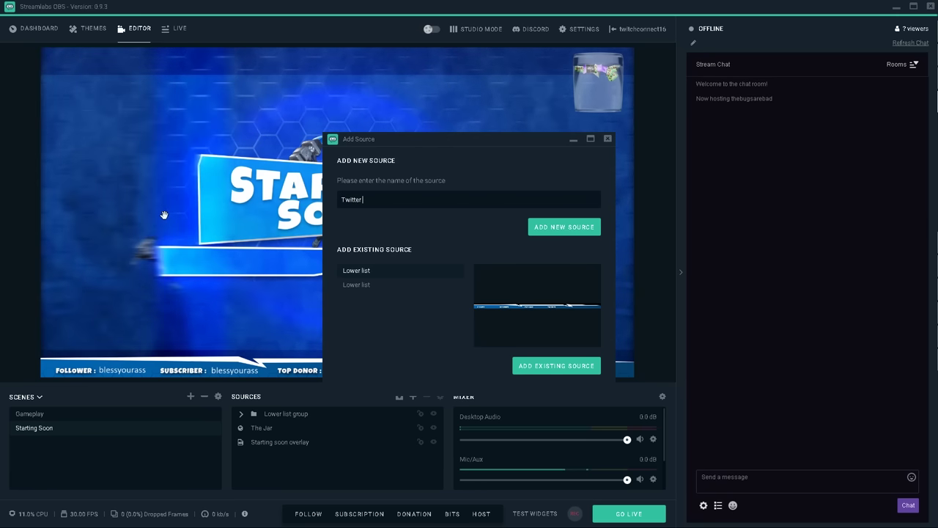
{"action": "left_click", "coordinate": [557, 229]}
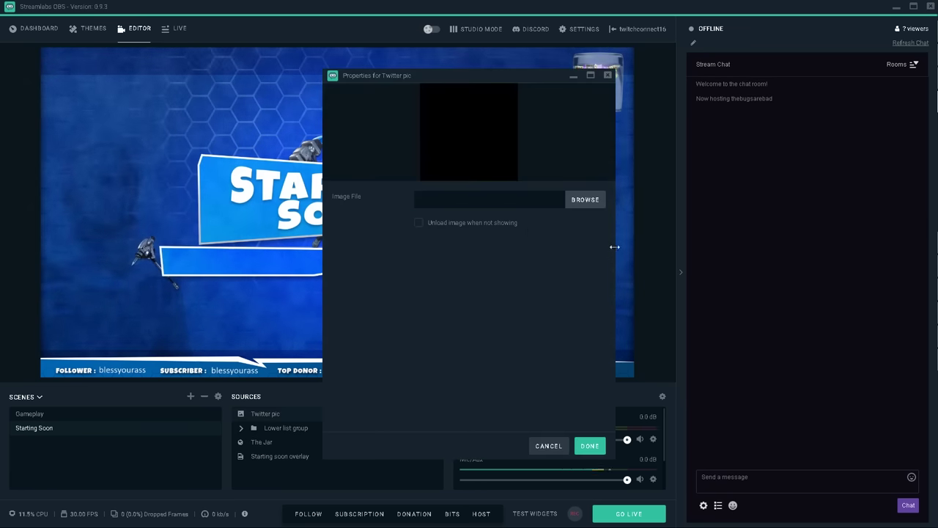
Load twitter.png from Pictures\stock\Social media into Twitter pic, and shrink the icon onto the left end of the blue bar
{"action": "left_click", "coordinate": [586, 203]}
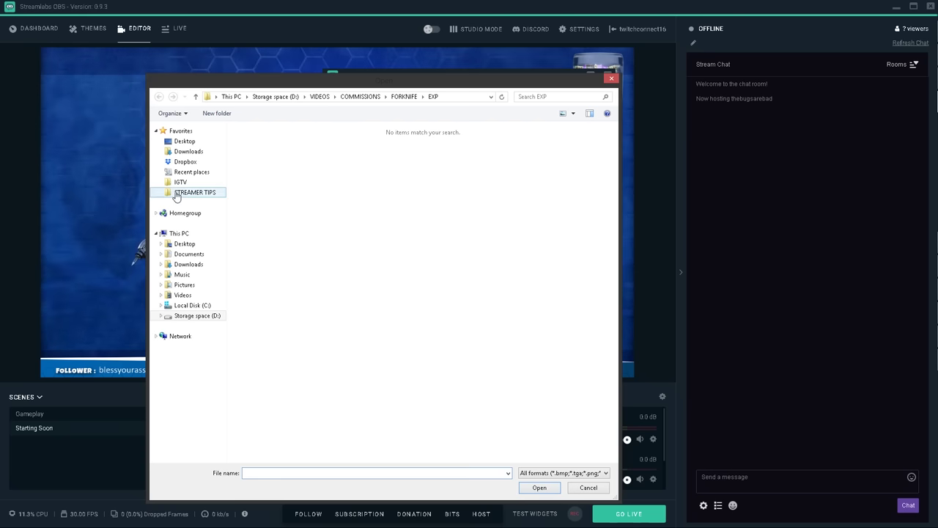
{"action": "left_click", "coordinate": [183, 286]}
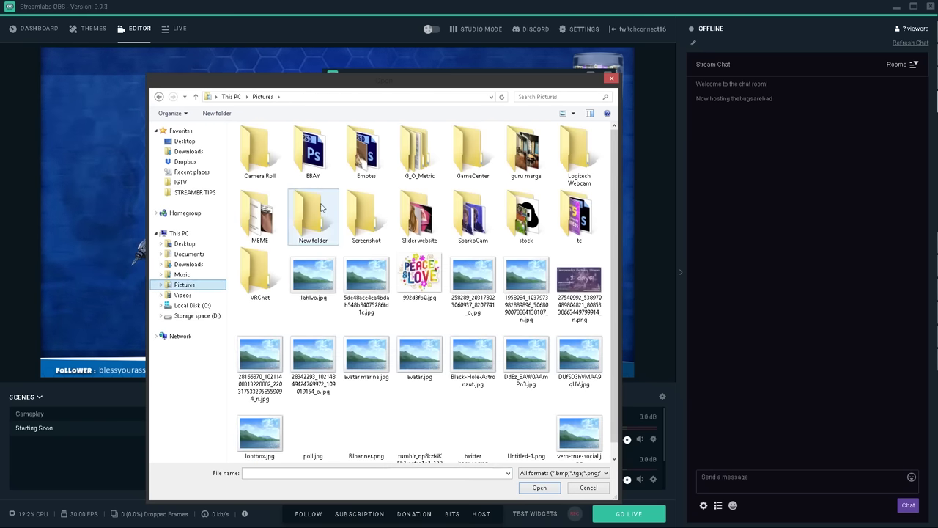
{"action": "double_click", "coordinate": [526, 213]}
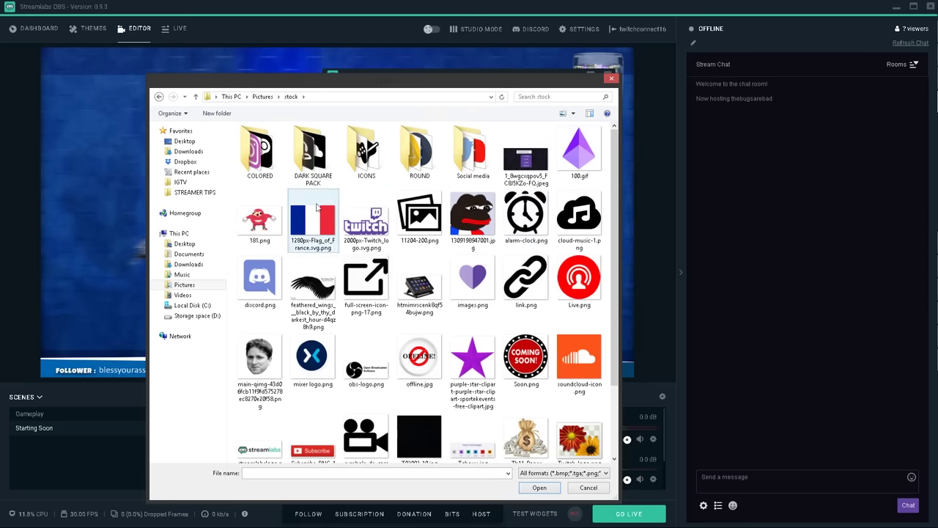
{"action": "left_click", "coordinate": [367, 282]}
{"action": "double_click", "coordinate": [473, 150]}
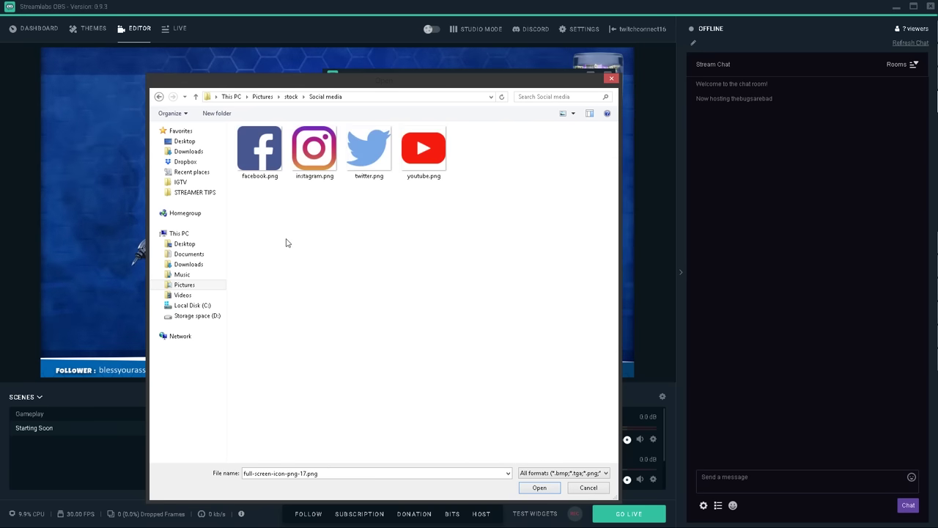
{"action": "double_click", "coordinate": [361, 152]}
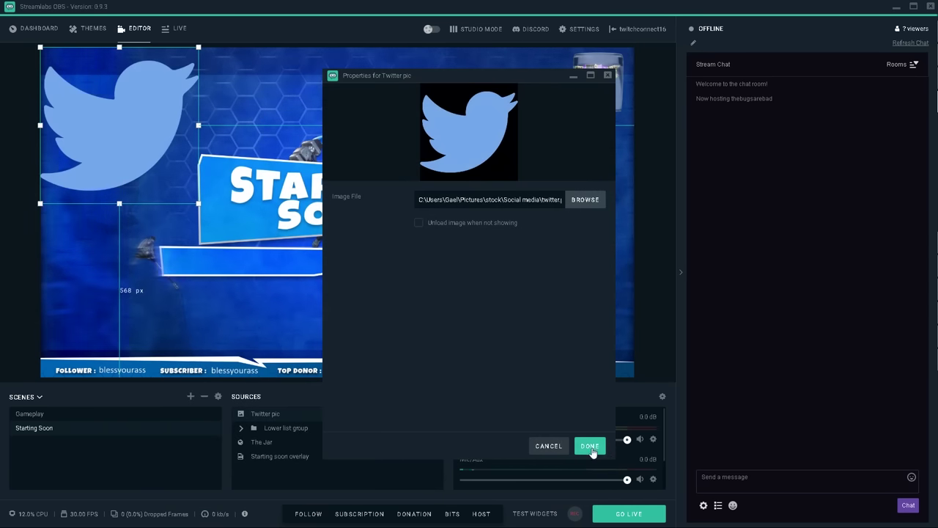
{"action": "left_click", "coordinate": [591, 447]}
{"action": "left_click_drag", "start_coordinate": [40, 47], "coordinate": [198, 261]}
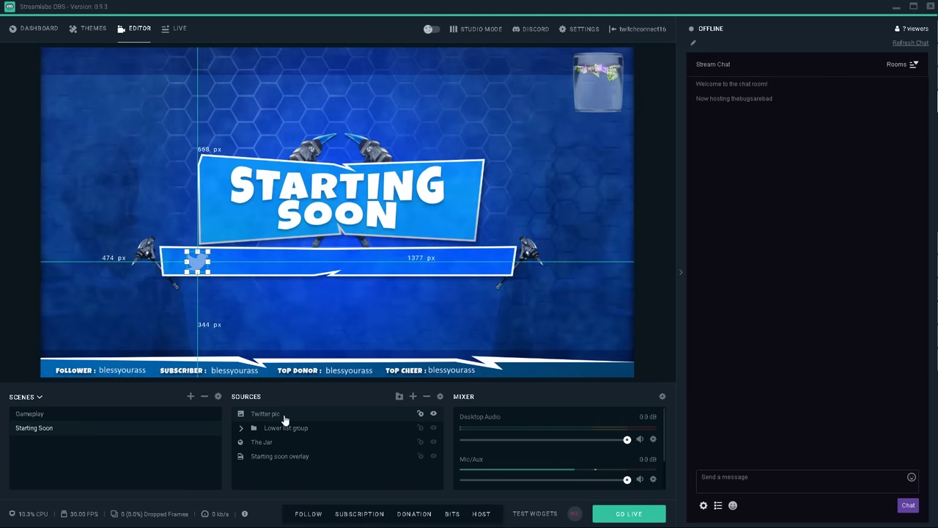
Add a Color Correction filter to the Twitter pic source
{"action": "right_click", "coordinate": [281, 415]}
{"action": "left_click", "coordinate": [289, 348]}
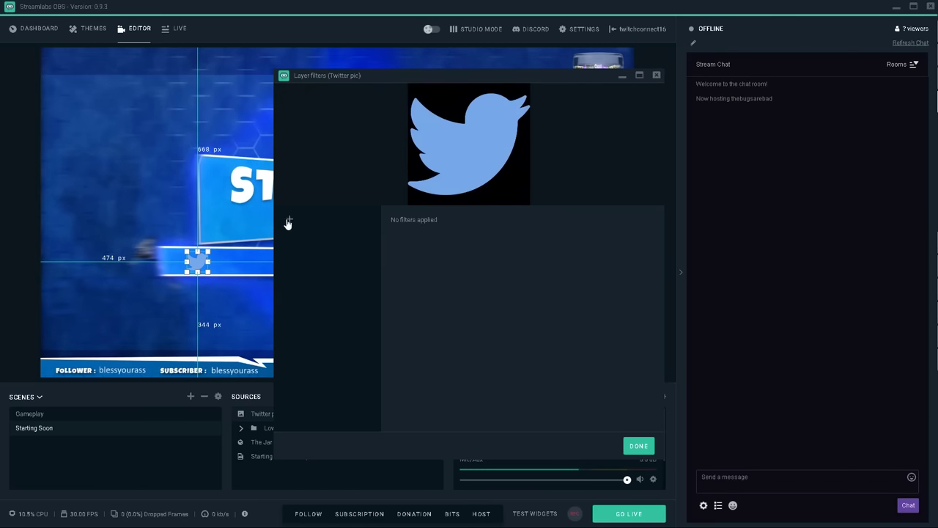
{"action": "left_click", "coordinate": [289, 219]}
{"action": "left_click", "coordinate": [480, 201]}
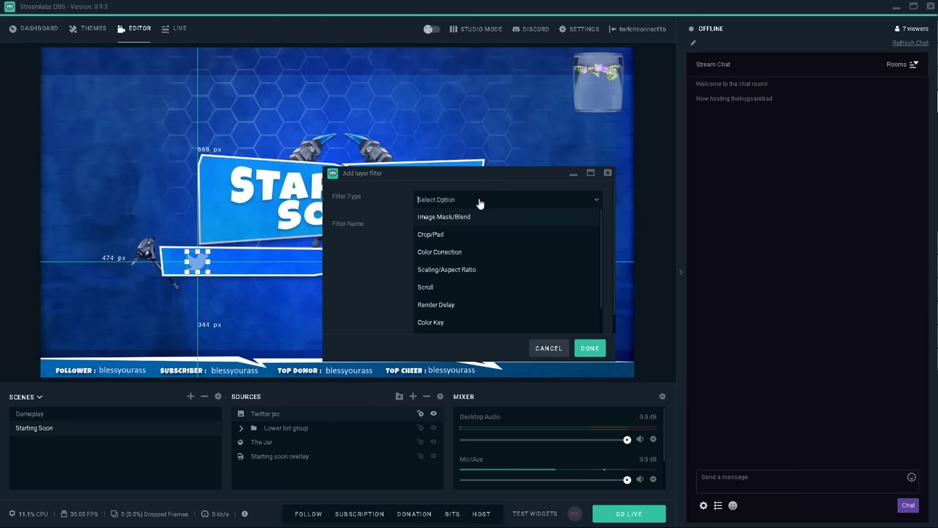
{"action": "left_click", "coordinate": [460, 256]}
{"action": "left_click", "coordinate": [591, 348]}
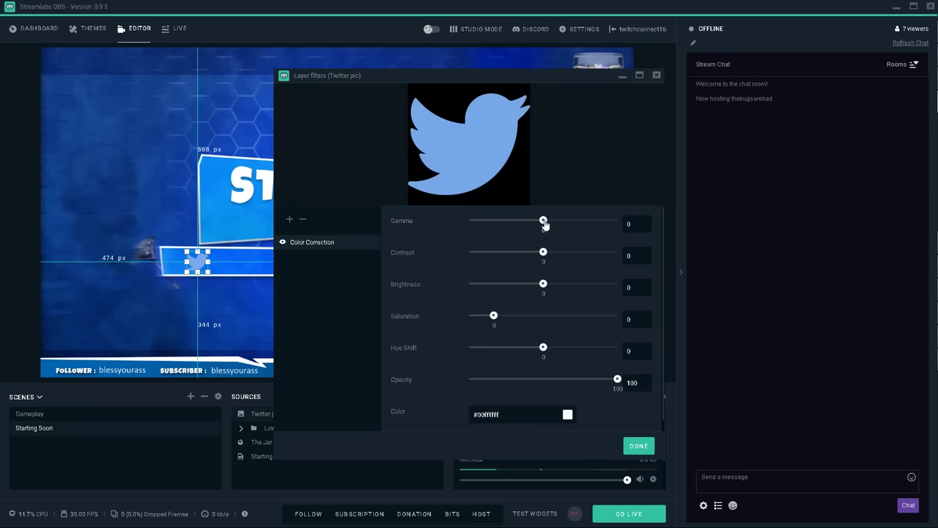
Turn the Twitter icon white with gamma 3, contrast 1.64 and brightness 1, and enlarge it slightly on the bar
{"action": "left_click_drag", "start_coordinate": [543, 222], "coordinate": [675, 224]}
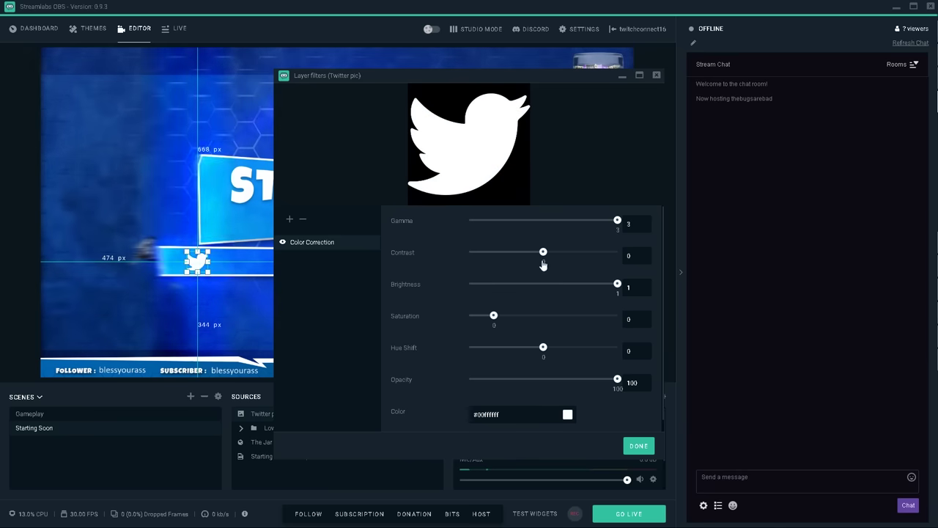
{"action": "left_click_drag", "start_coordinate": [543, 252], "coordinate": [604, 253]}
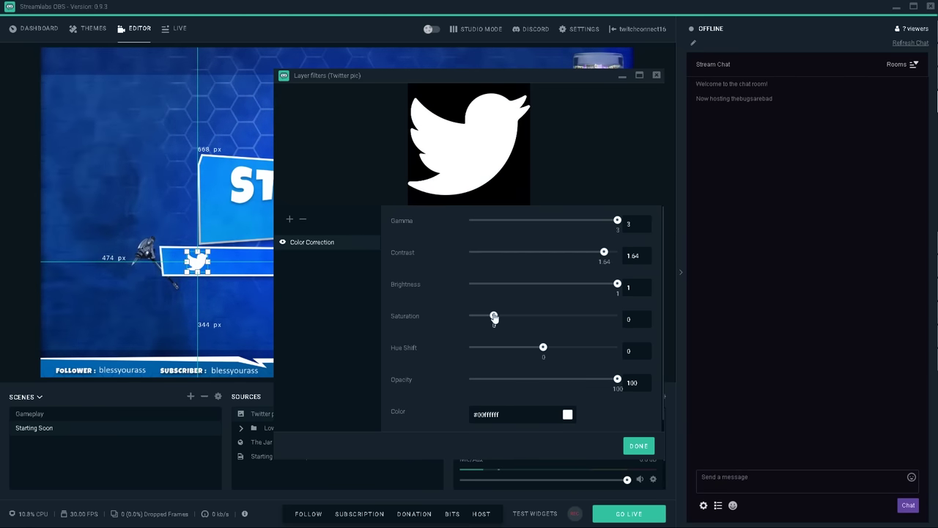
{"action": "left_click", "coordinate": [638, 445]}
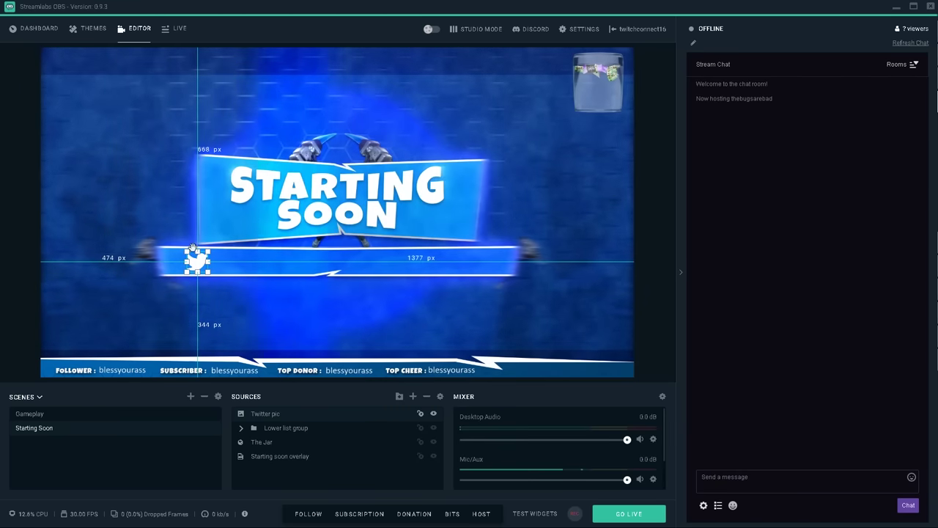
{"action": "left_click_drag", "start_coordinate": [202, 254], "coordinate": [204, 252]}
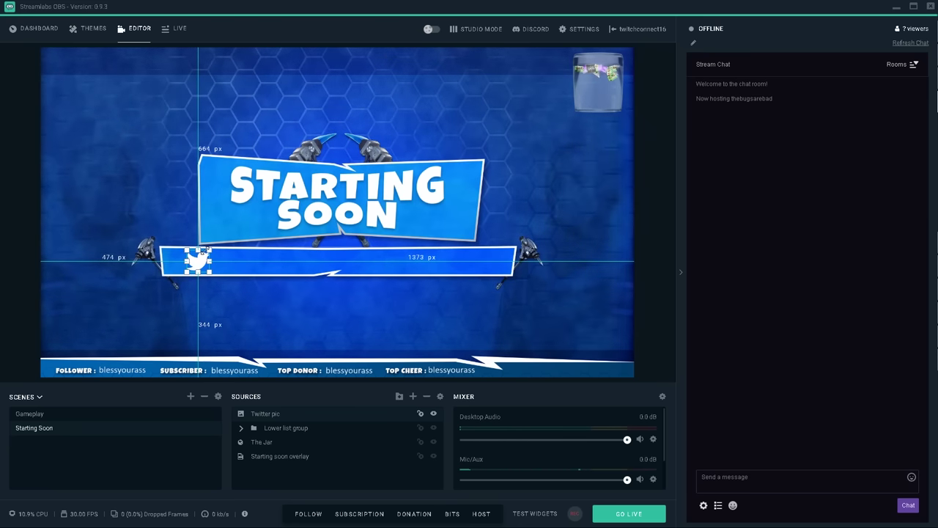
Add a new Text (GDI+) source named "@" to the Starting Soon scene
{"action": "left_click", "coordinate": [412, 396]}
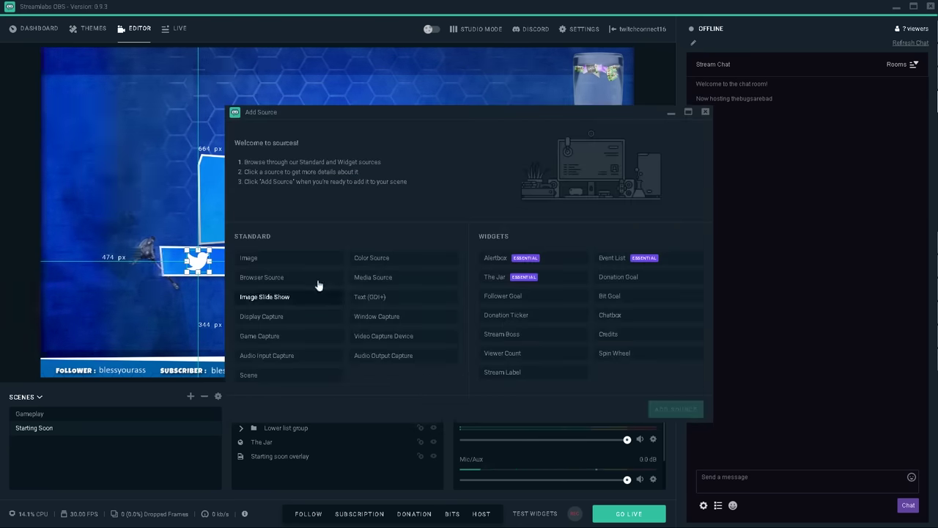
{"action": "left_click", "coordinate": [361, 298]}
{"action": "left_click", "coordinate": [675, 409]}
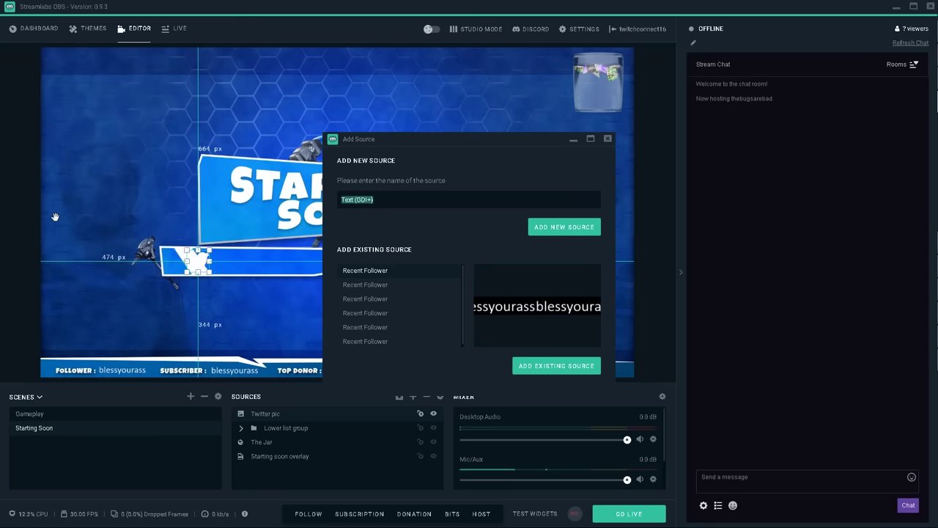
{"action": "type", "text": "@"}
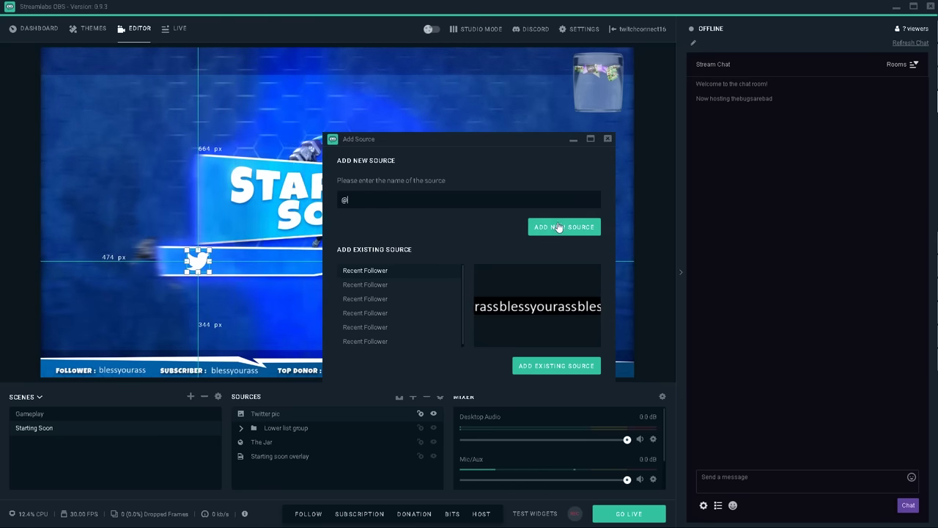
{"action": "left_click", "coordinate": [535, 227]}
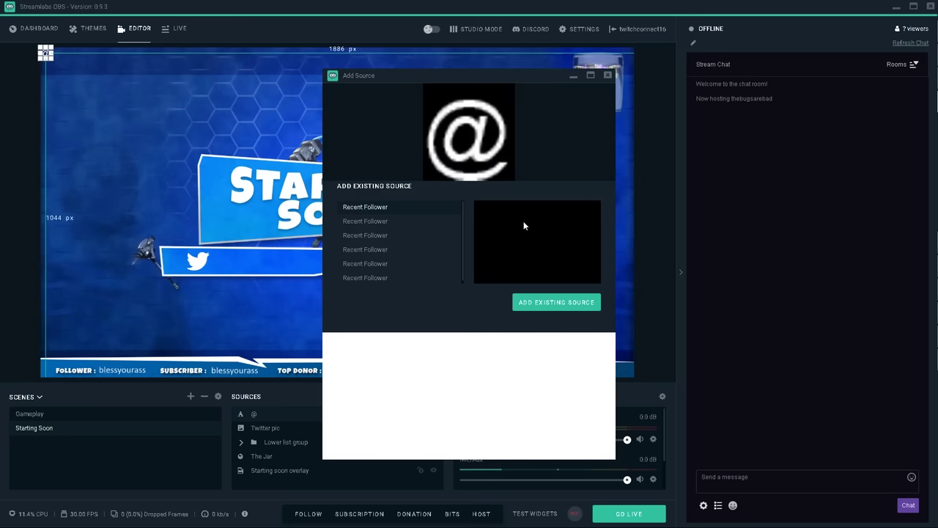
{"action": "left_click", "coordinate": [493, 323]}
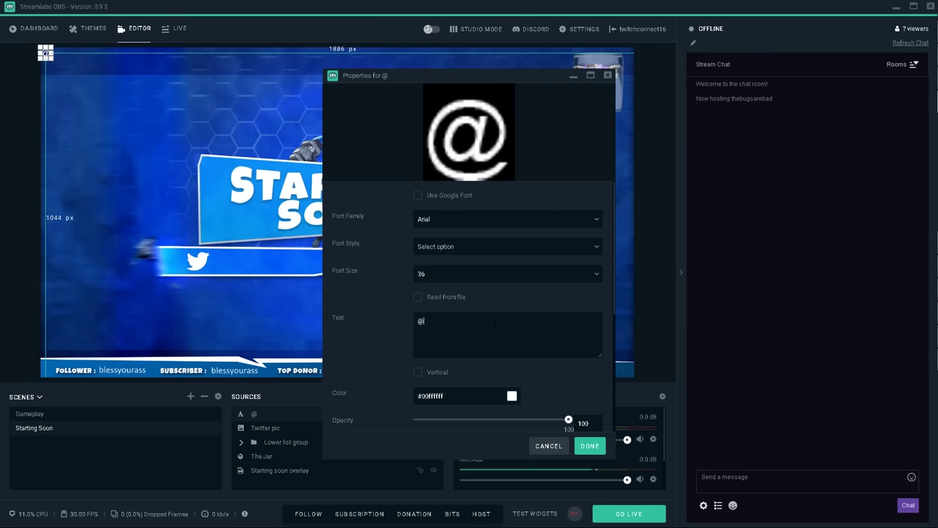
{"action": "type", "text": "level_photo"}
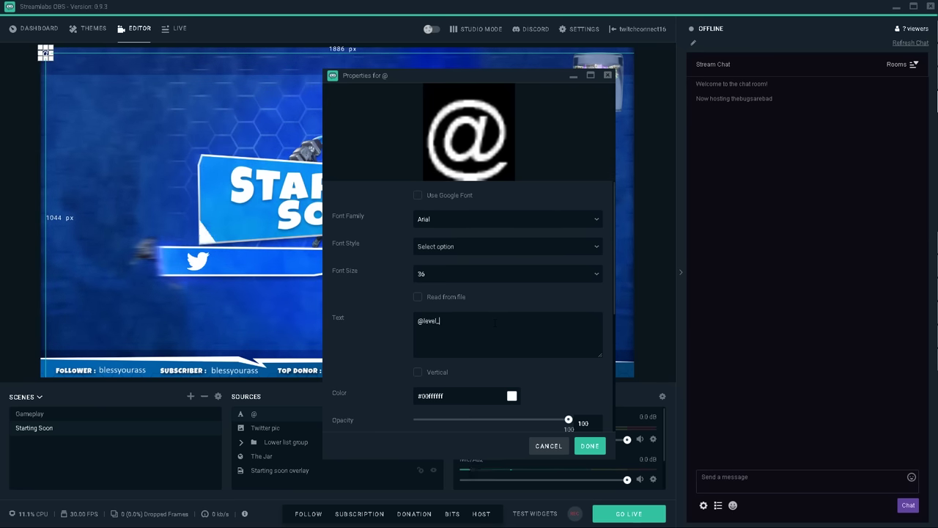
{"action": "left_click", "coordinate": [447, 221]}
{"action": "left_click", "coordinate": [475, 271]}
{"action": "left_click", "coordinate": [469, 247]}
{"action": "left_click", "coordinate": [460, 298]}
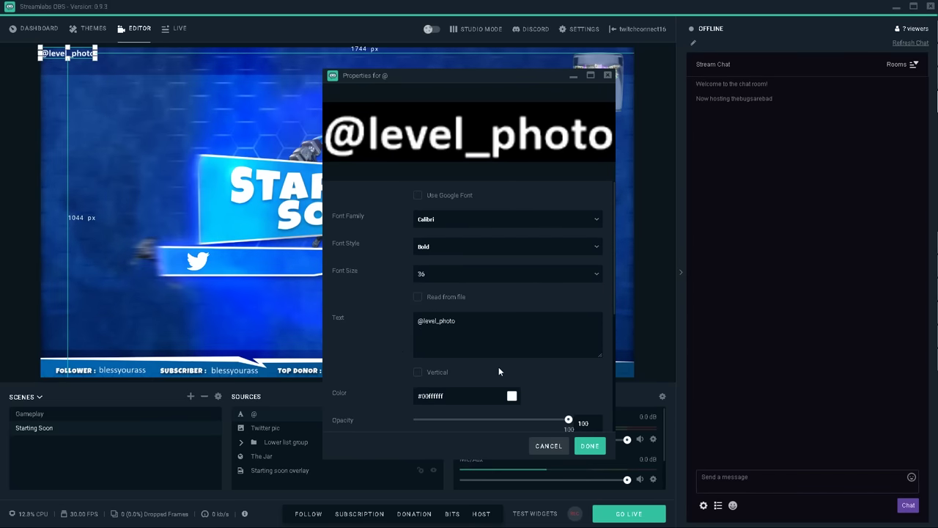
{"action": "left_click", "coordinate": [590, 446]}
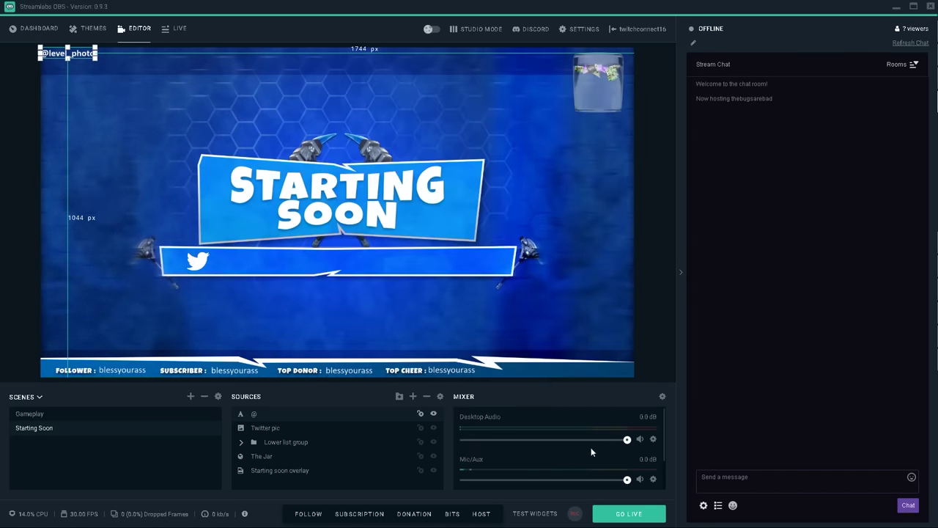
{"action": "left_click_drag", "start_coordinate": [81, 56], "coordinate": [261, 262]}
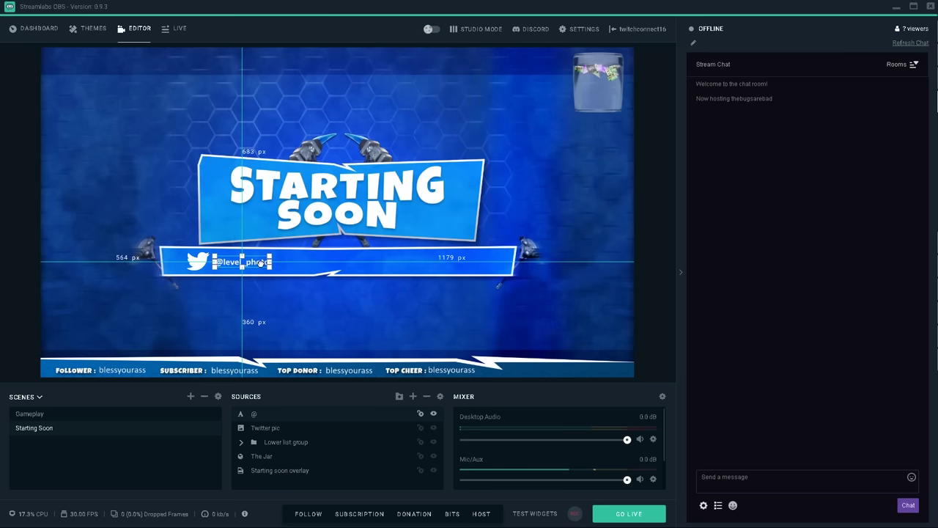
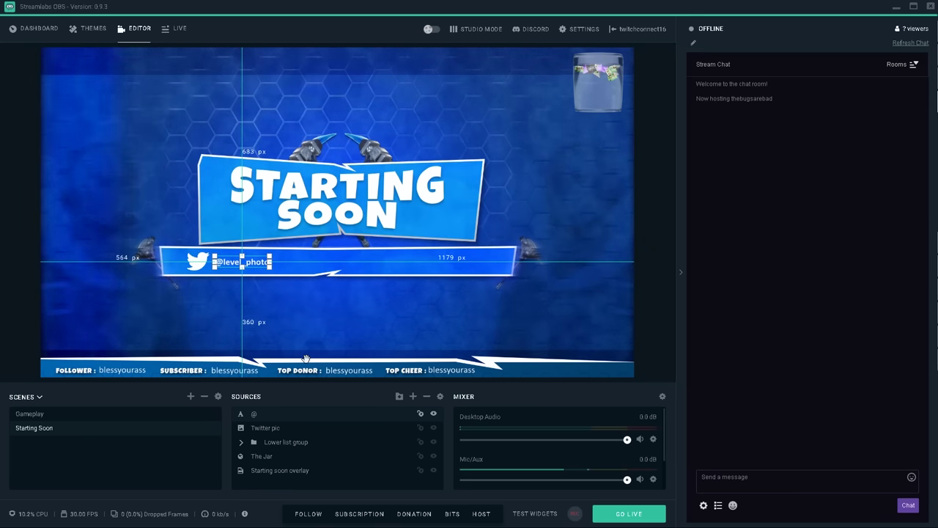
Add another image source to the Starting Soon scene and load youtube.png from Pictures\stock\Social media
{"action": "left_click", "coordinate": [413, 396]}
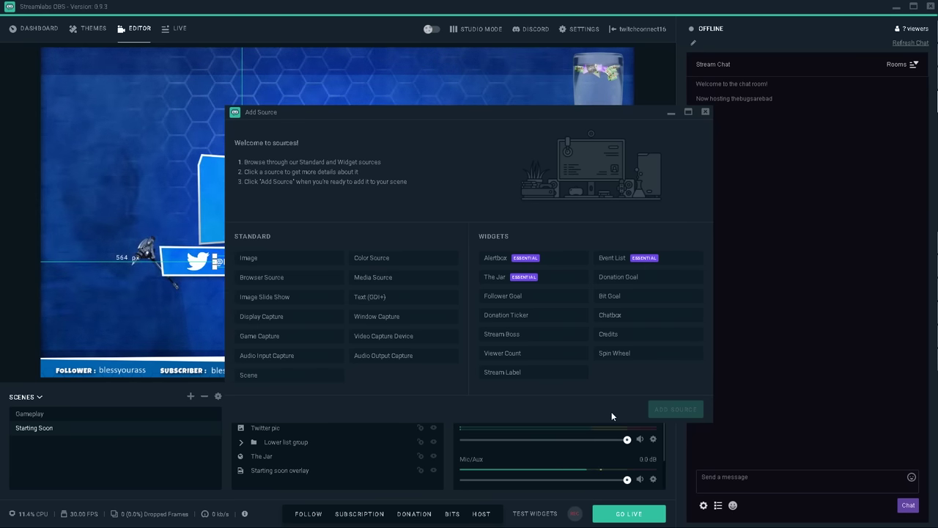
{"action": "left_click", "coordinate": [705, 112]}
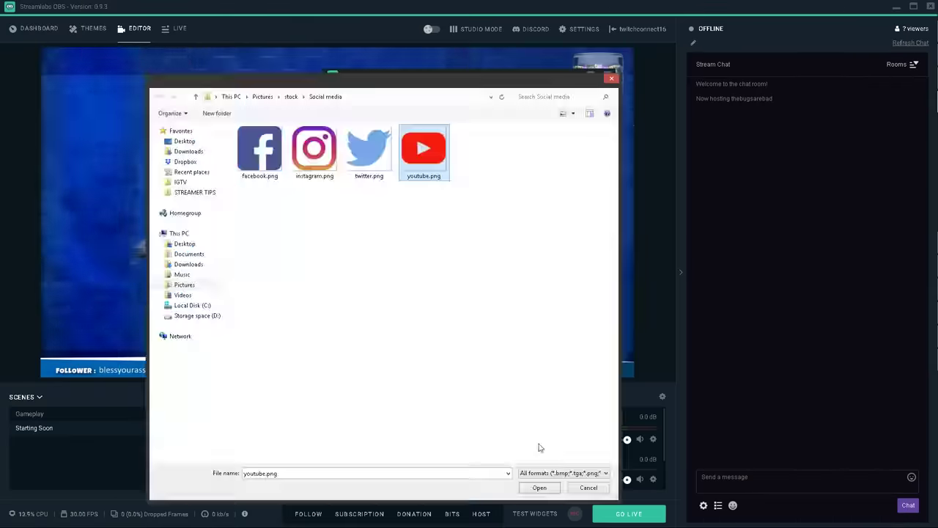
{"action": "left_click", "coordinate": [540, 485]}
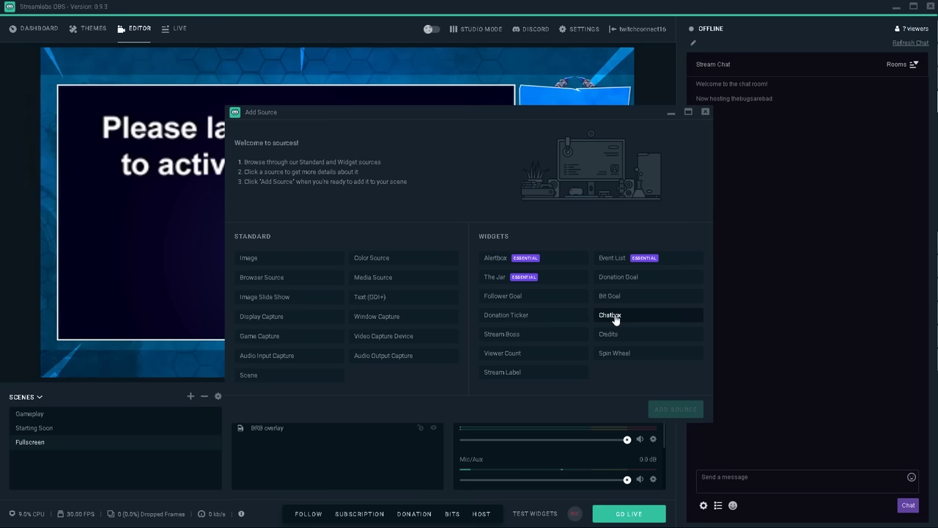
Add a Chatbox widget to the Fullscreen scene and shrink it to the width of the frame under the CHAT heading
{"action": "left_click", "coordinate": [616, 319]}
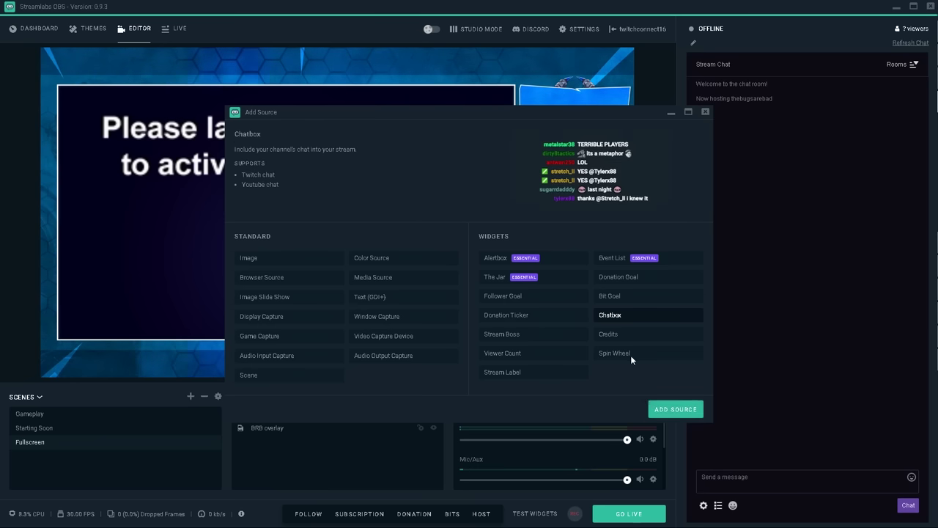
{"action": "left_click", "coordinate": [675, 409]}
{"action": "left_click", "coordinate": [590, 444]}
{"action": "left_click_drag", "start_coordinate": [617, 170], "coordinate": [604, 246]}
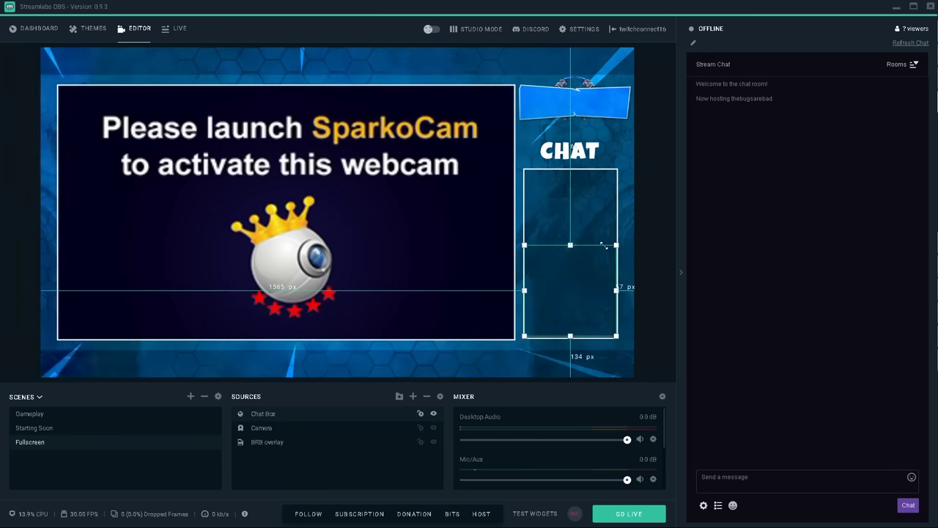
Set the Chat Box source's height to 1100 in its properties
{"action": "double_click", "coordinate": [604, 245]}
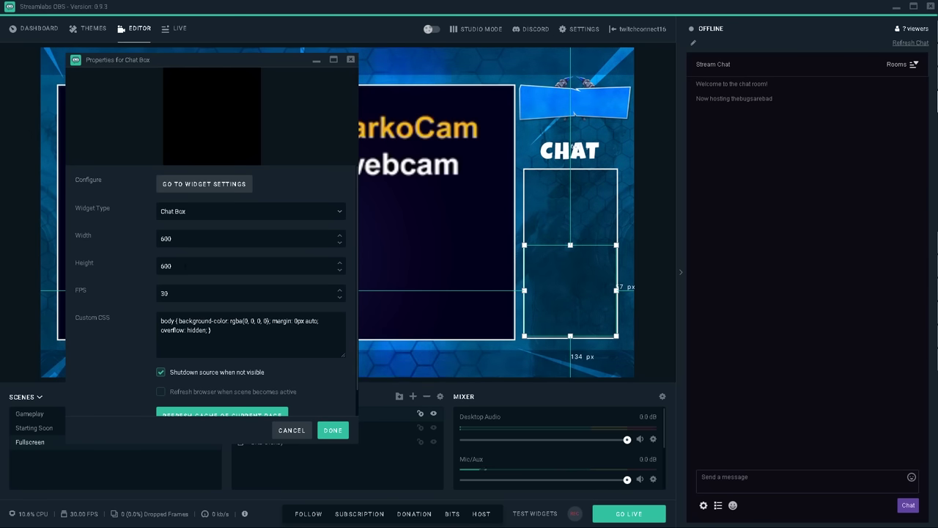
{"action": "key", "text": "BackSpace"}
{"action": "key", "text": "BackSpace"}
{"action": "key", "text": "BackSpace"}
{"action": "type", "text": "110"}
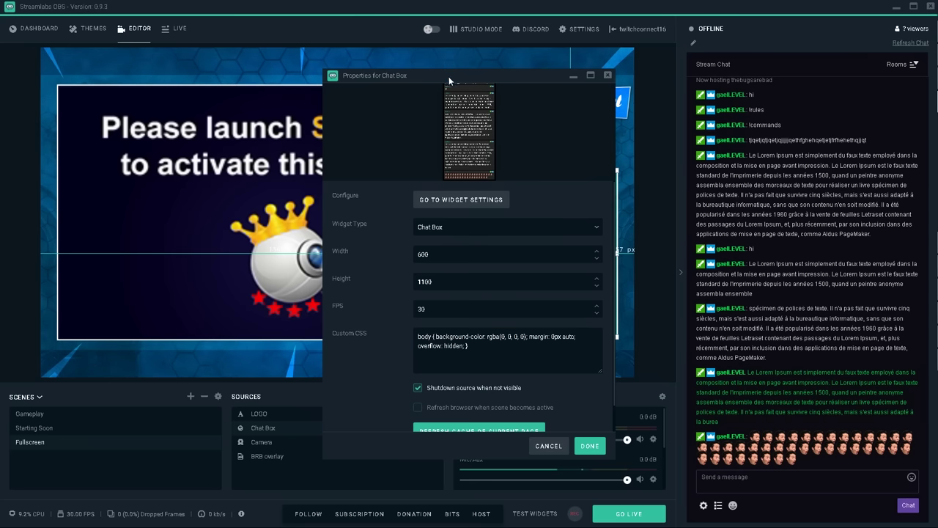
{"action": "left_click_drag", "start_coordinate": [448, 76], "coordinate": [227, 61]}
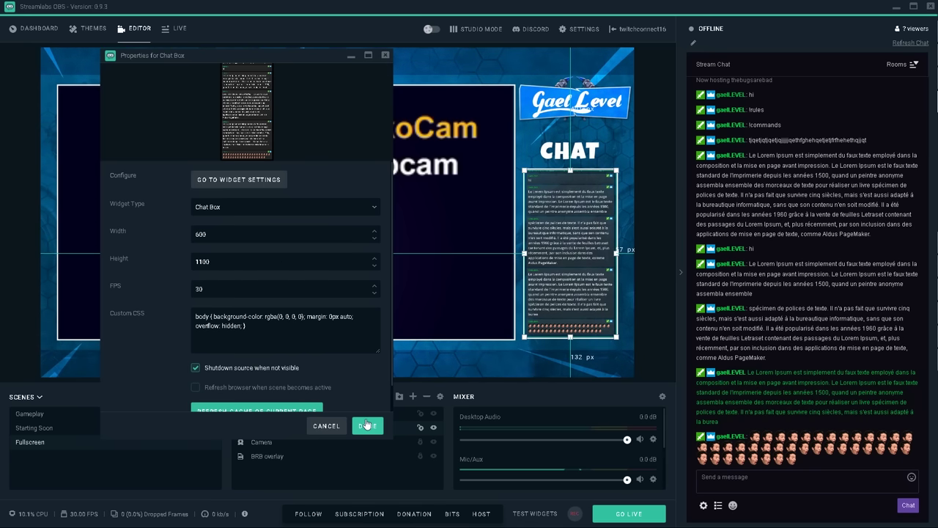
Set the Chat Box widget's font size to 60px, save its settings and return to the scene editor
{"action": "left_click", "coordinate": [225, 179]}
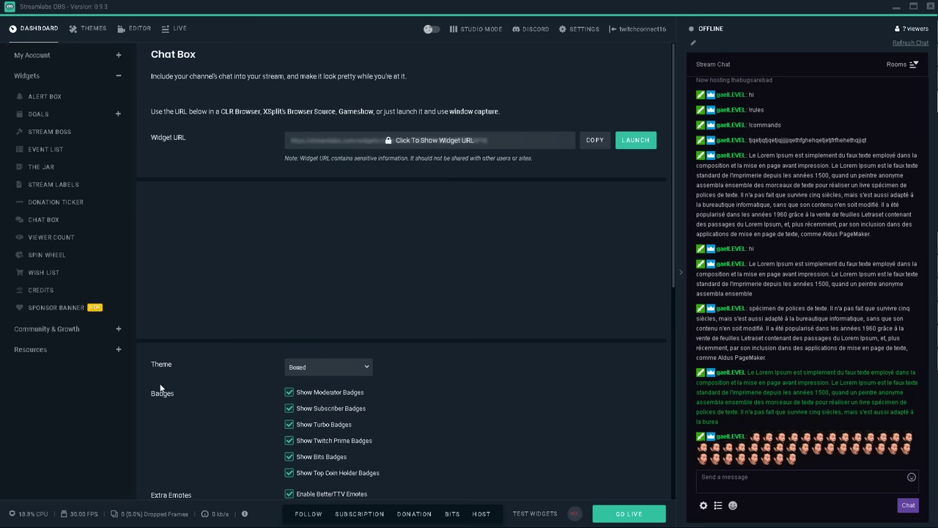
{"action": "scroll", "coordinate": [144, 363], "scroll_direction": "down", "scroll_amount": 5}
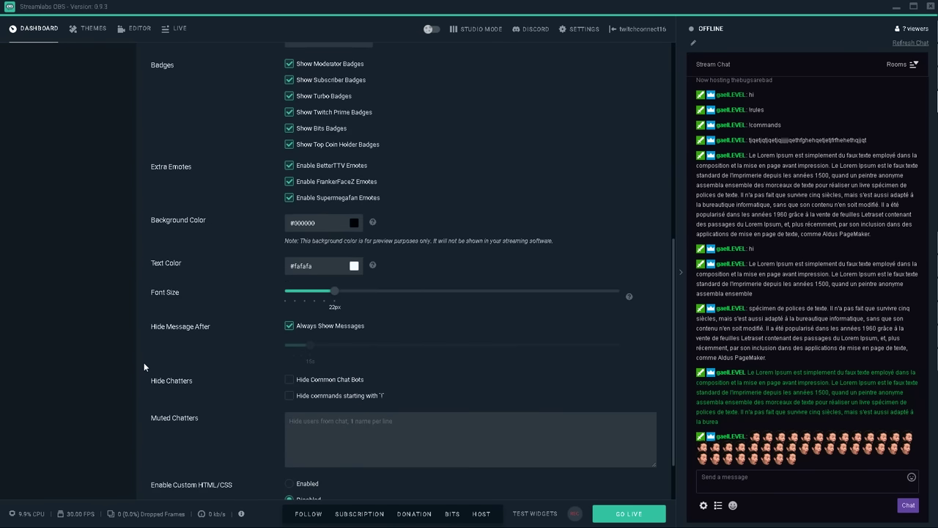
{"action": "scroll", "coordinate": [144, 362], "scroll_direction": "down", "scroll_amount": 1}
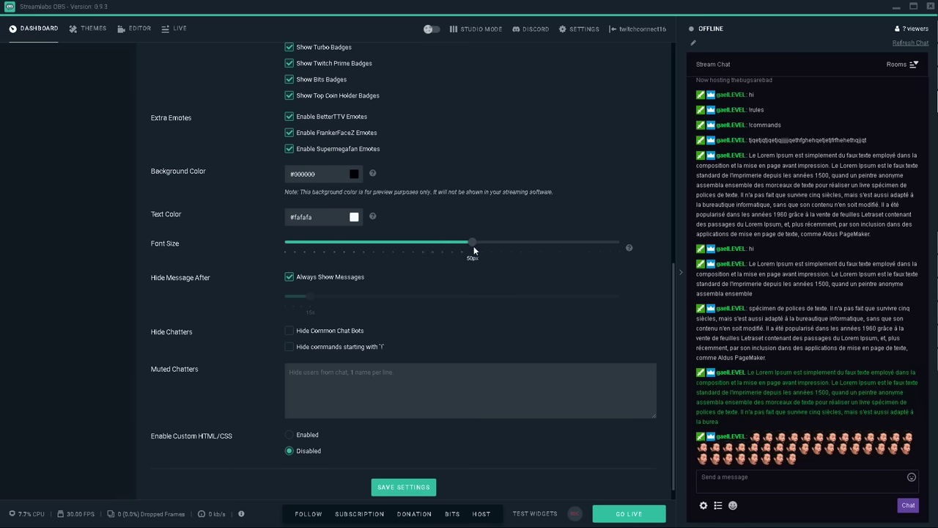
{"action": "left_click_drag", "start_coordinate": [473, 246], "coordinate": [520, 249]}
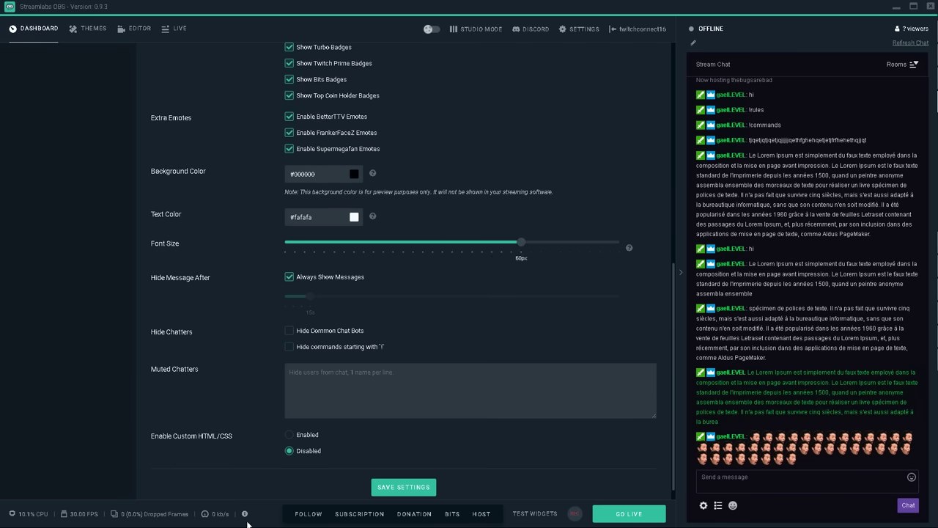
{"action": "left_click", "coordinate": [388, 487]}
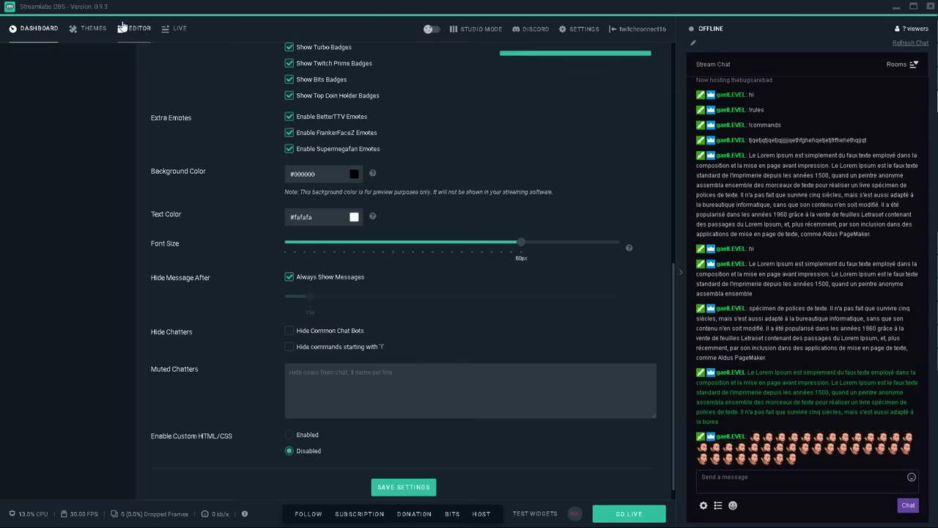
{"action": "left_click", "coordinate": [133, 30]}
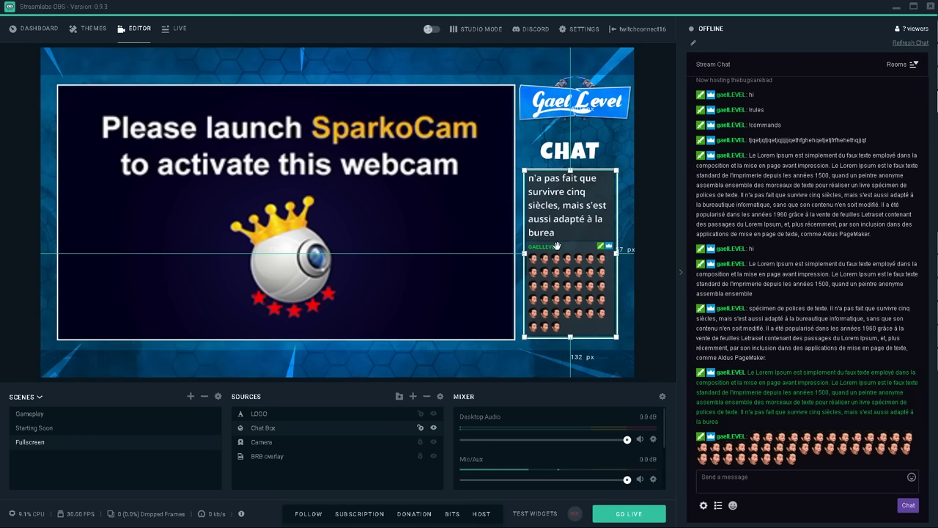
Set the Alert Box widget's general layout to text over the image and save the settings
{"action": "left_click", "coordinate": [29, 37]}
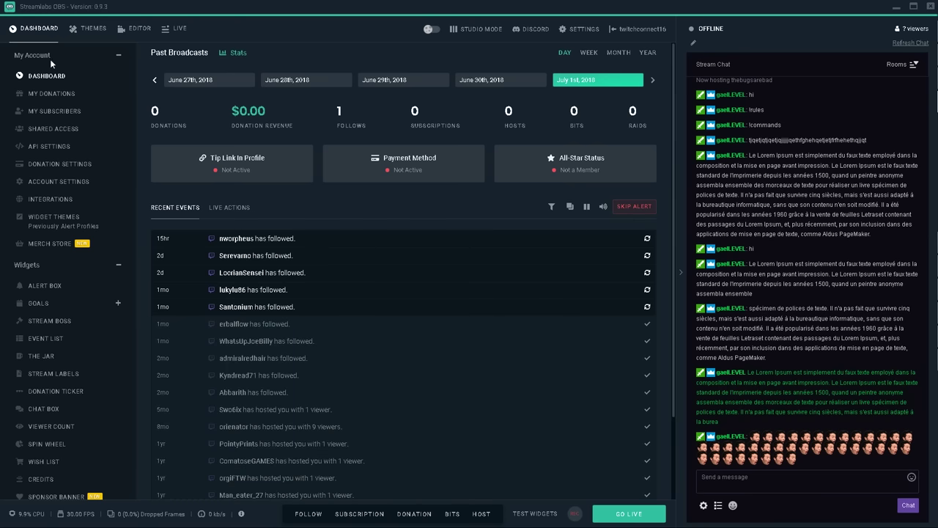
{"action": "left_click", "coordinate": [57, 290]}
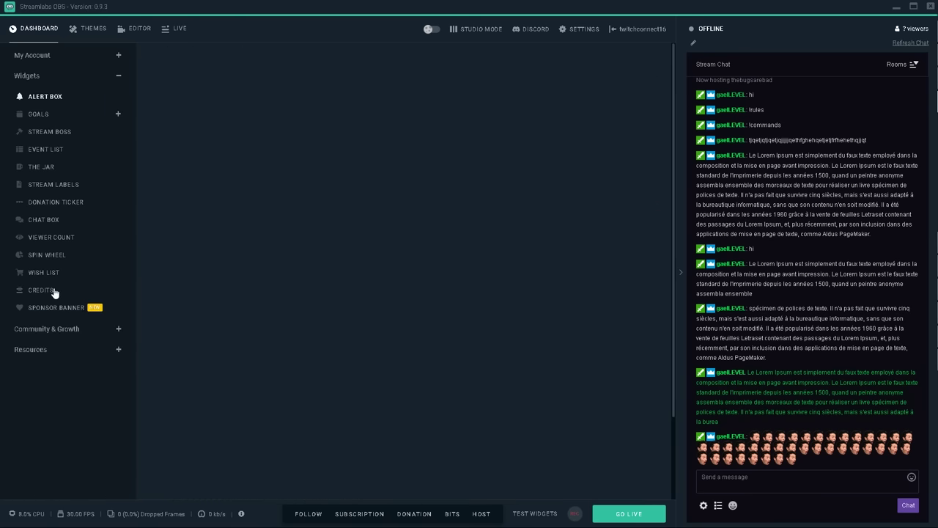
{"action": "scroll", "coordinate": [175, 304], "scroll_direction": "down", "scroll_amount": 3}
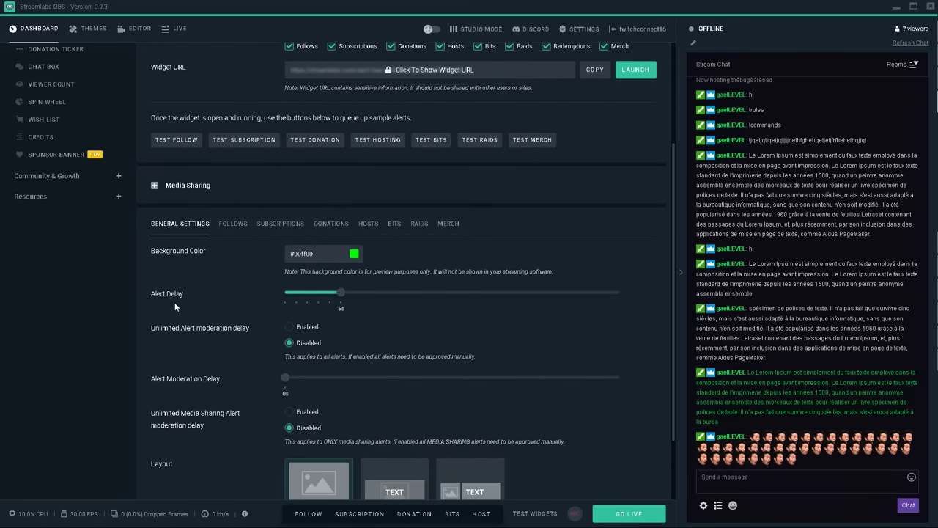
{"action": "scroll", "coordinate": [173, 301], "scroll_direction": "down", "scroll_amount": 1}
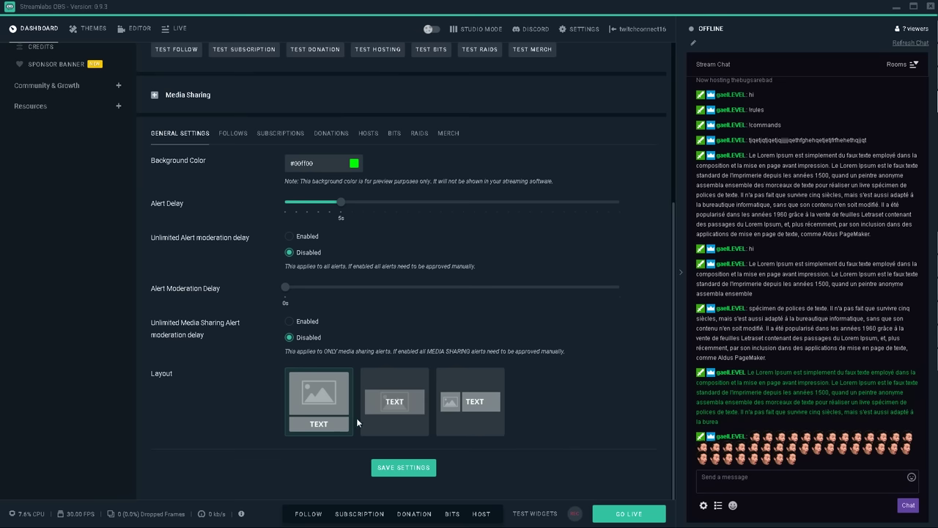
{"action": "left_click", "coordinate": [392, 408]}
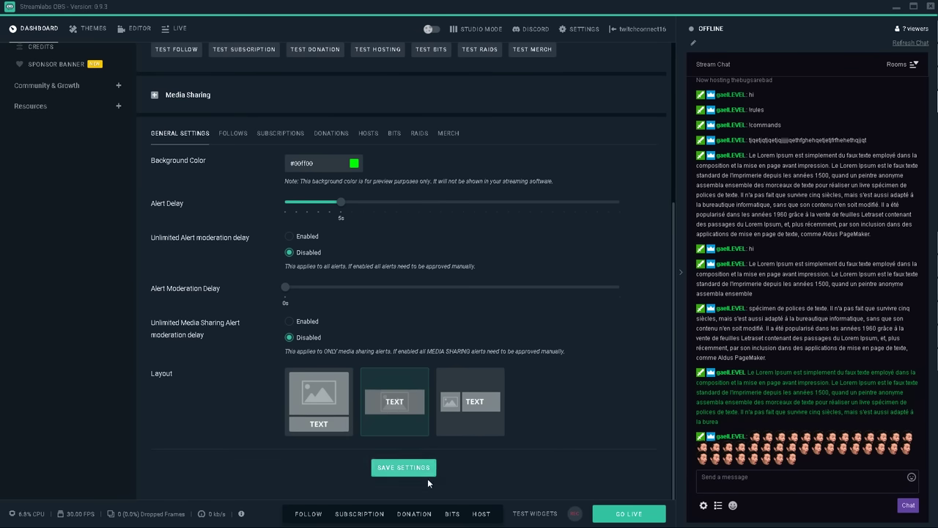
{"action": "left_click", "coordinate": [388, 471]}
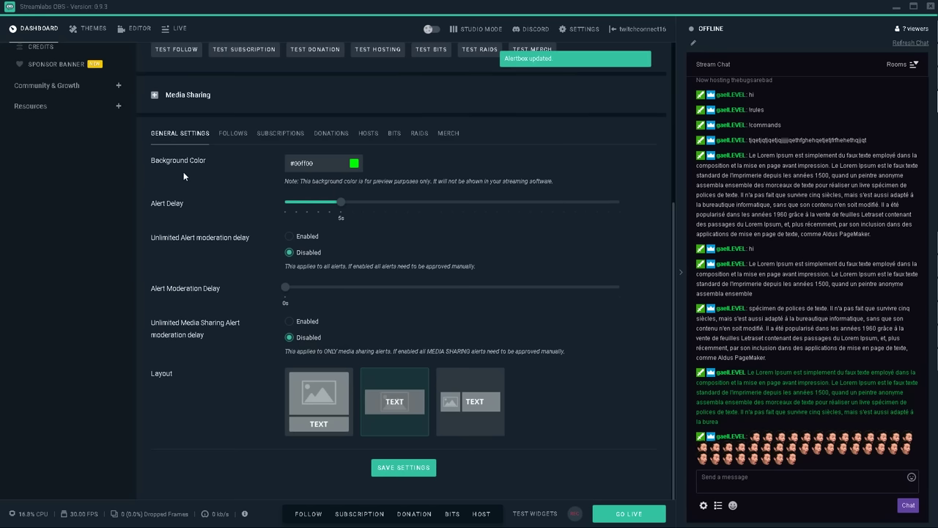
Set the follow alert's layout to text over the image and its message template to "{name} is a the winner!"
{"action": "left_click", "coordinate": [235, 134]}
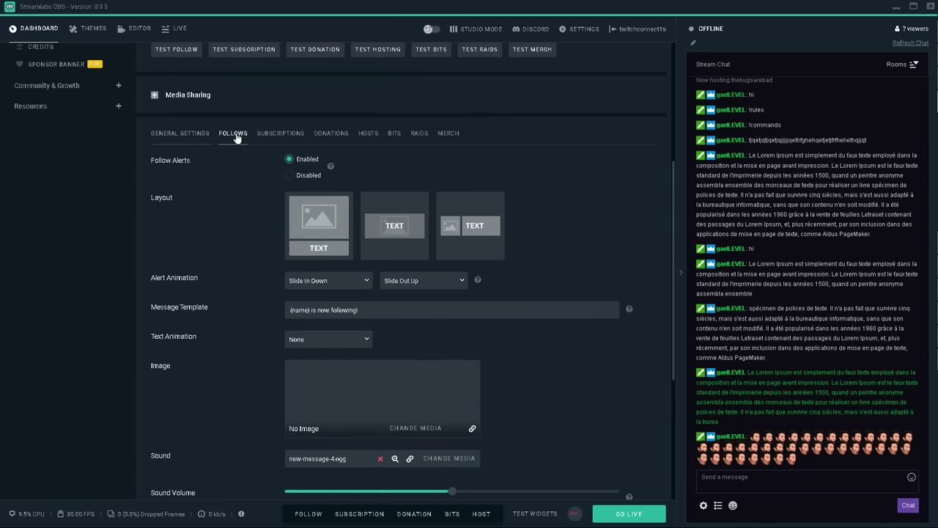
{"action": "left_click", "coordinate": [401, 232]}
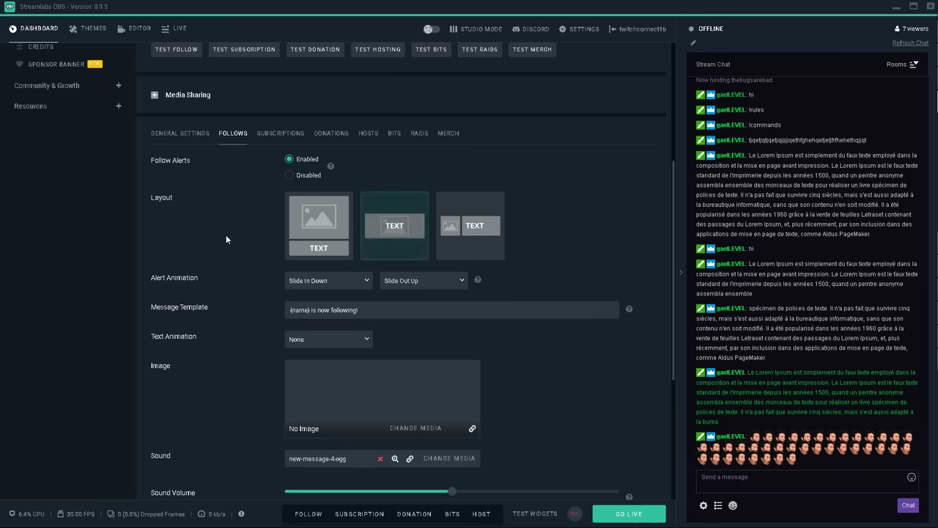
{"action": "scroll", "coordinate": [226, 235], "scroll_direction": "down", "scroll_amount": 3}
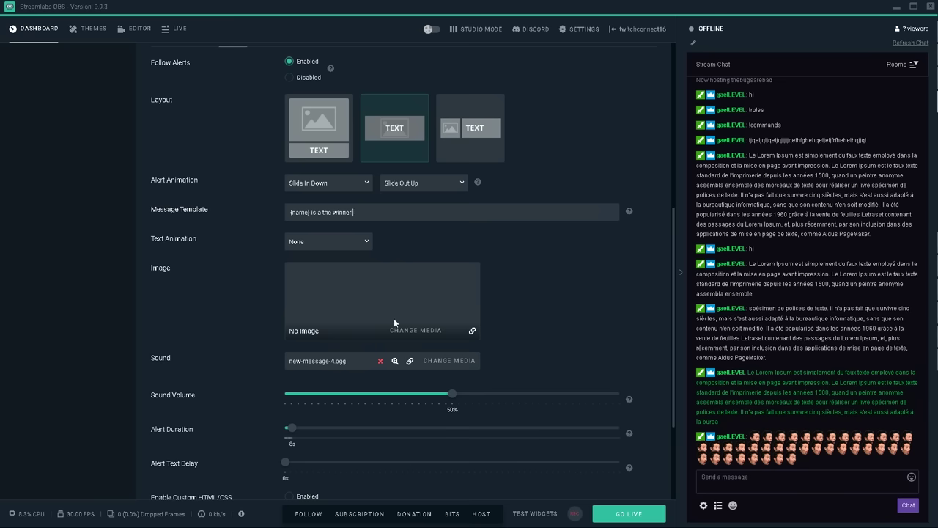
Upload Alert.png from the FORKNIFE PANELS folder to the media gallery and set it as the follow alert's image
{"action": "left_click", "coordinate": [428, 335]}
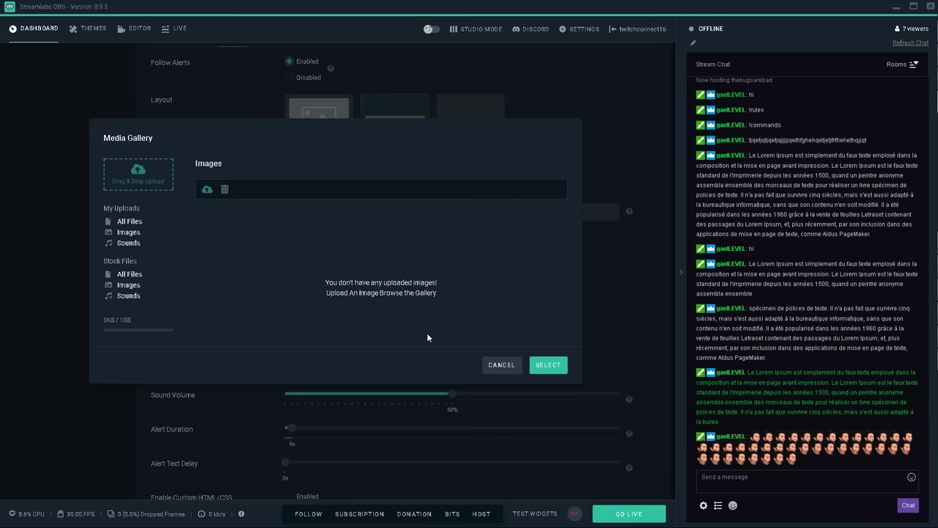
{"action": "left_click", "coordinate": [126, 177]}
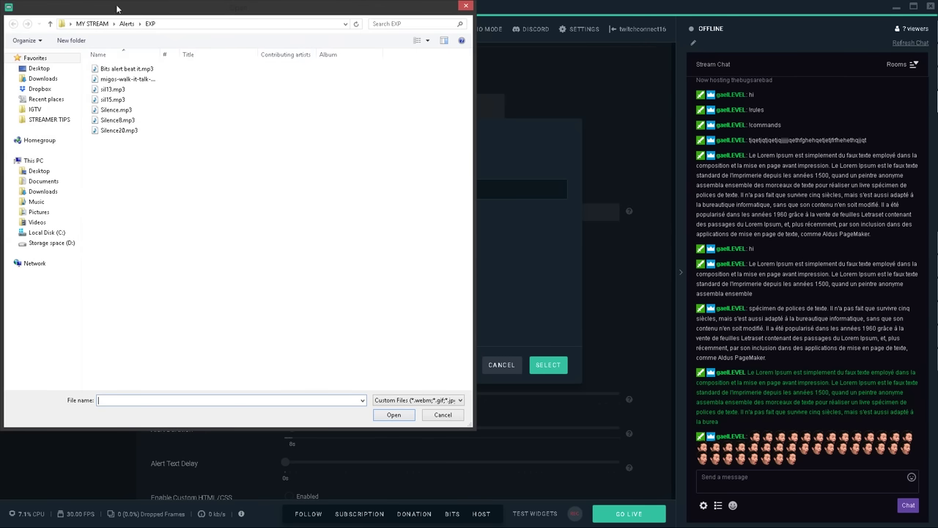
{"action": "left_click", "coordinate": [49, 119]}
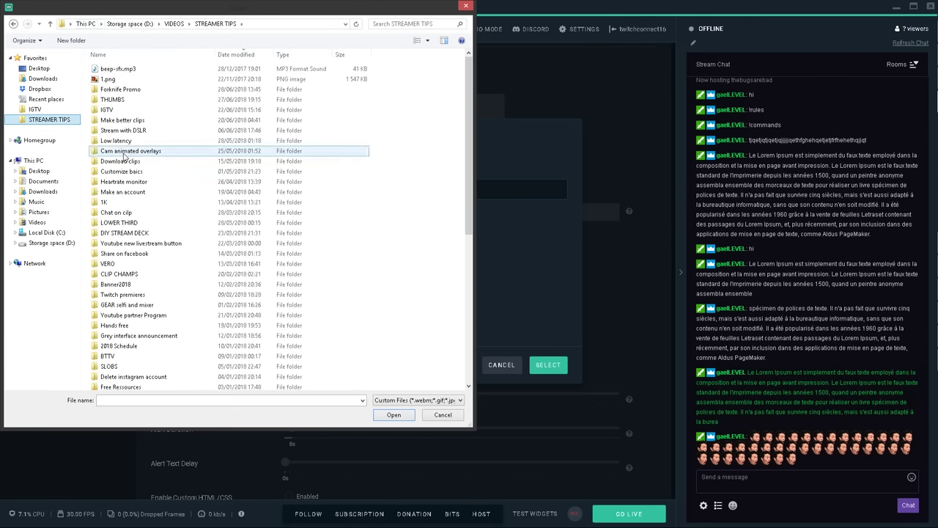
{"action": "left_click", "coordinate": [123, 121]}
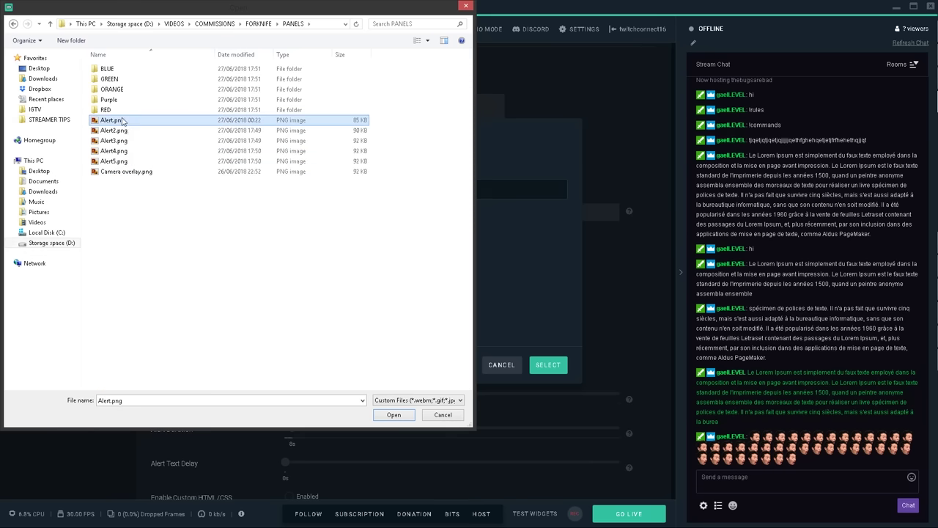
{"action": "key", "text": "Return"}
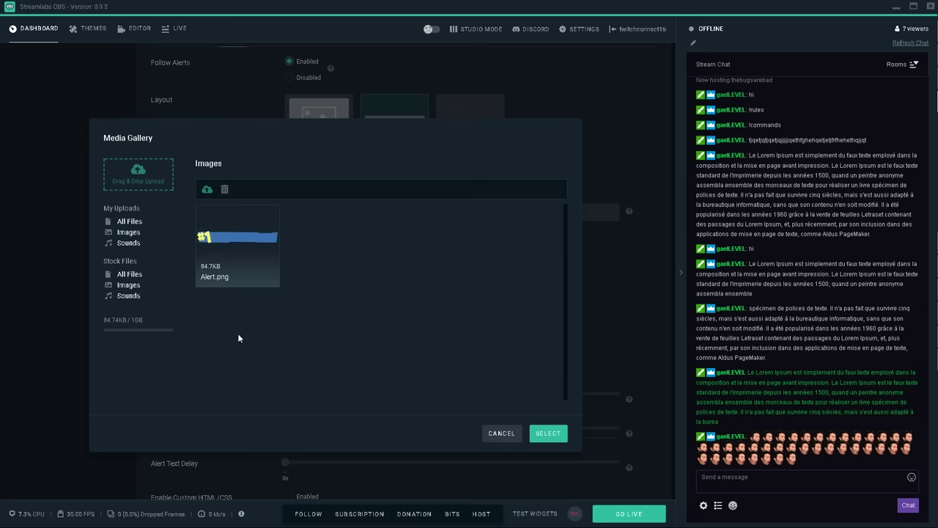
{"action": "mouse_move", "coordinate": [244, 257]}
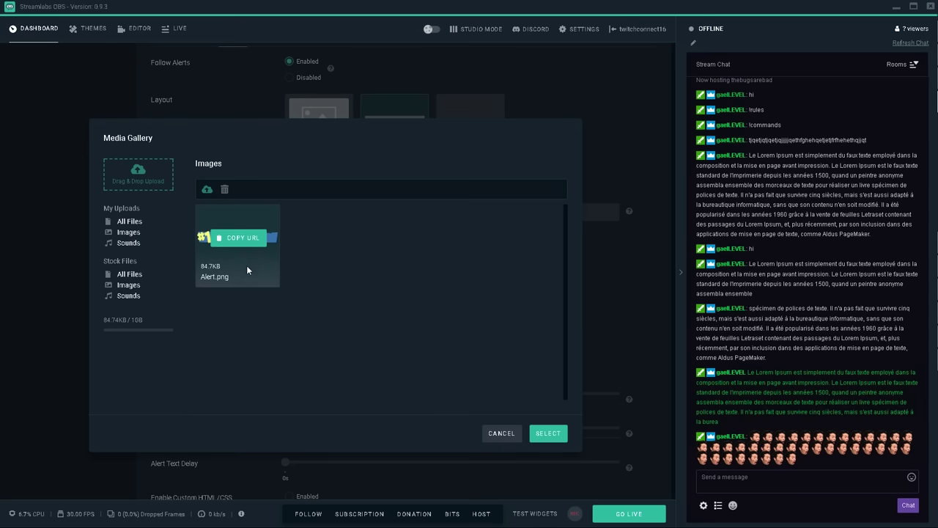
{"action": "left_click", "coordinate": [547, 433]}
{"action": "scroll", "coordinate": [300, 290], "scroll_direction": "down", "scroll_amount": 1}
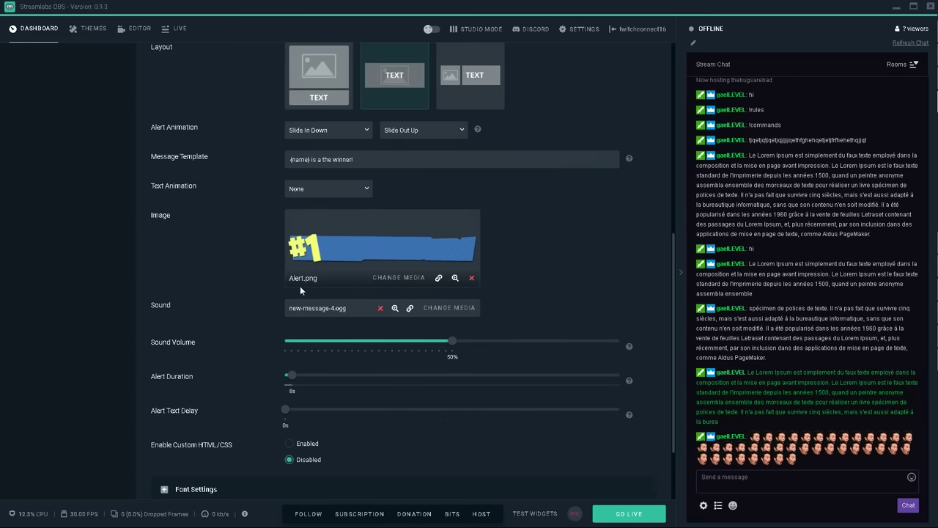
{"action": "scroll", "coordinate": [271, 272], "scroll_direction": "up", "scroll_amount": 2}
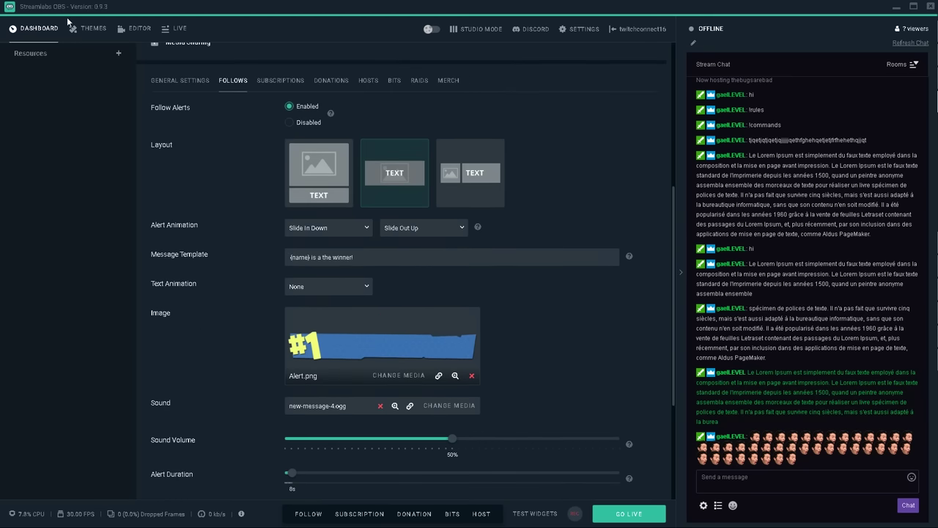
Return to the scene editor, look through the scenes and open the properties of the Gameplay scene's Alert Box source
{"action": "left_click", "coordinate": [135, 31]}
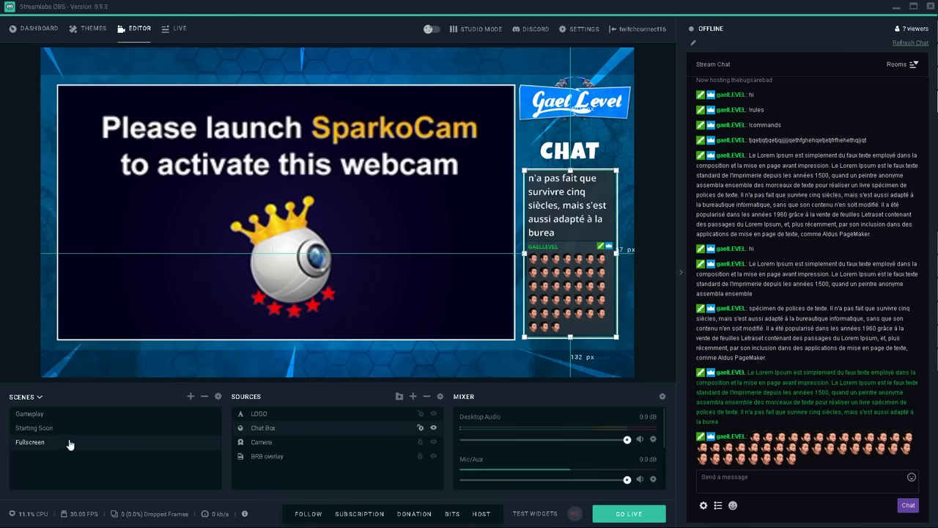
{"action": "left_click", "coordinate": [25, 415]}
{"action": "left_click", "coordinate": [28, 429]}
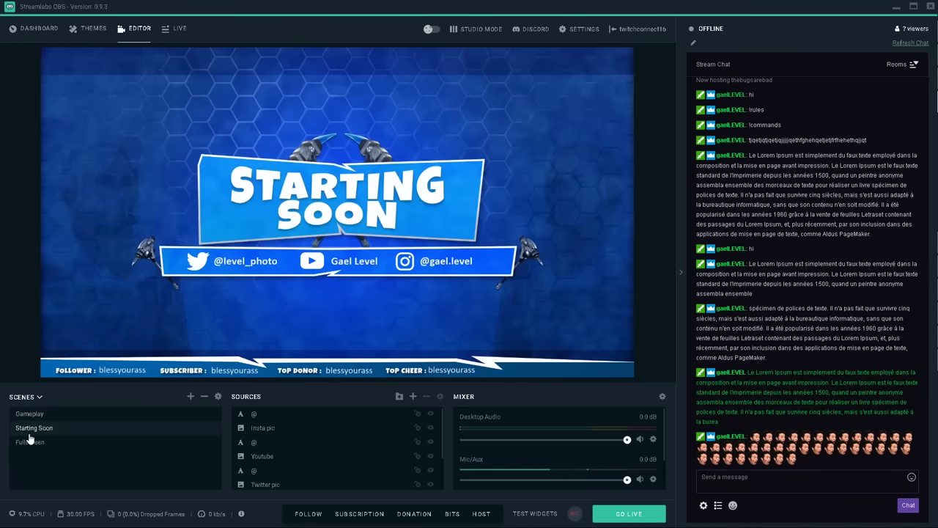
{"action": "left_click", "coordinate": [31, 444]}
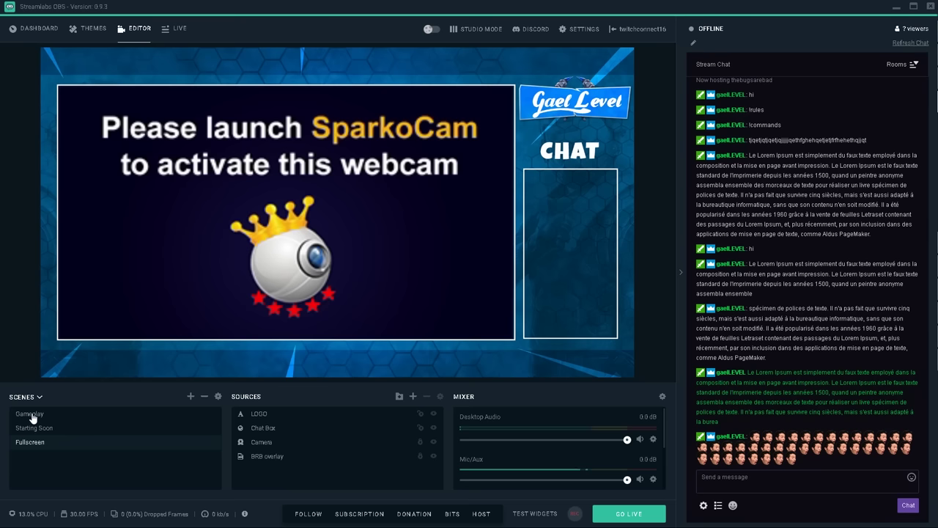
{"action": "left_click", "coordinate": [29, 414]}
{"action": "left_click", "coordinate": [301, 417]}
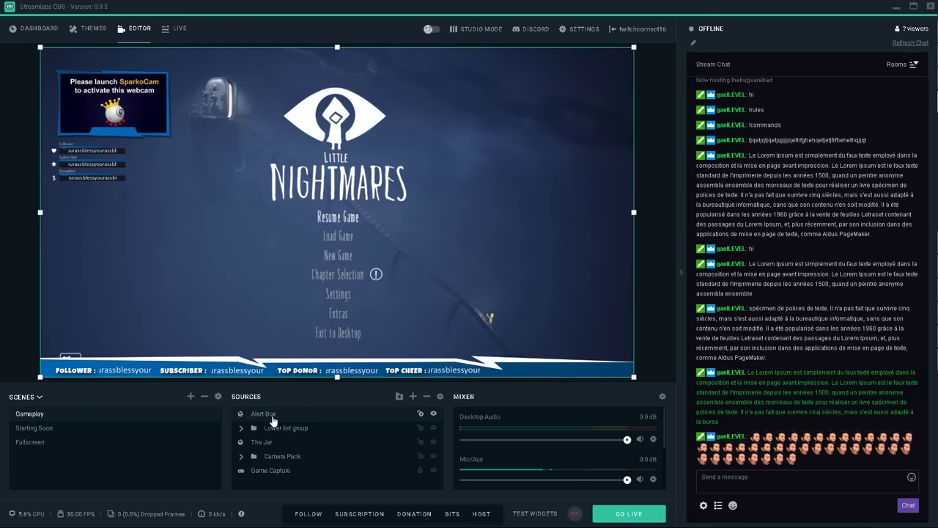
{"action": "double_click", "coordinate": [266, 414]}
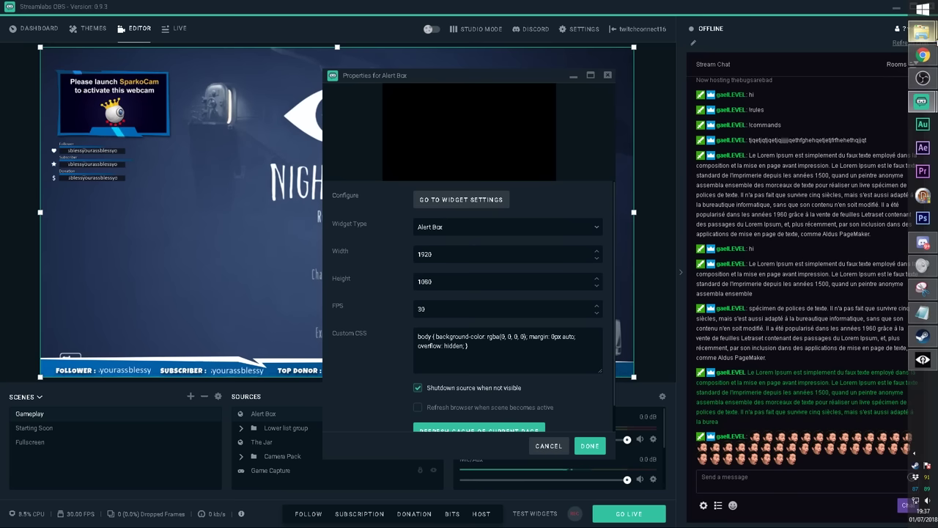
Switch to File Explorer and check the pixel dimensions of Alert.png in its file details
{"action": "mouse_move", "coordinate": [922, 32]}
{"action": "left_click", "coordinate": [845, 51]}
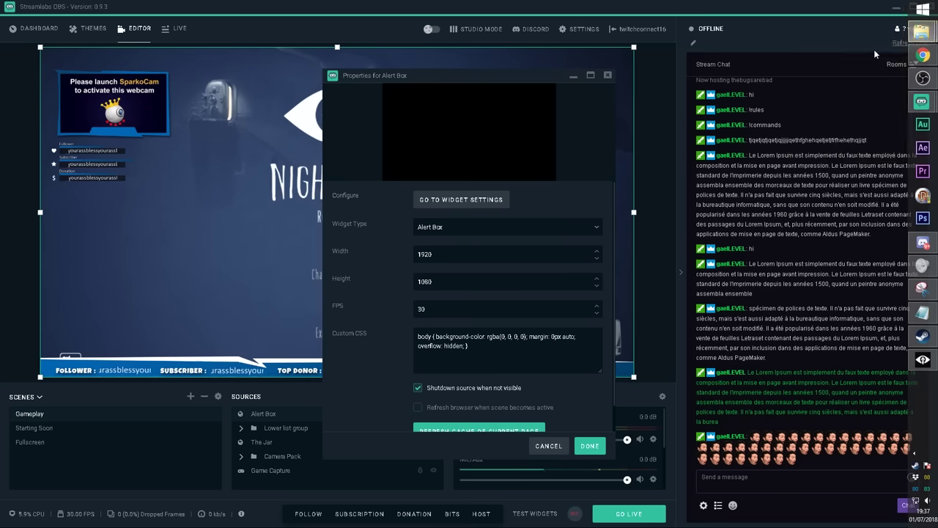
{"action": "key", "text": "alt+Tab"}
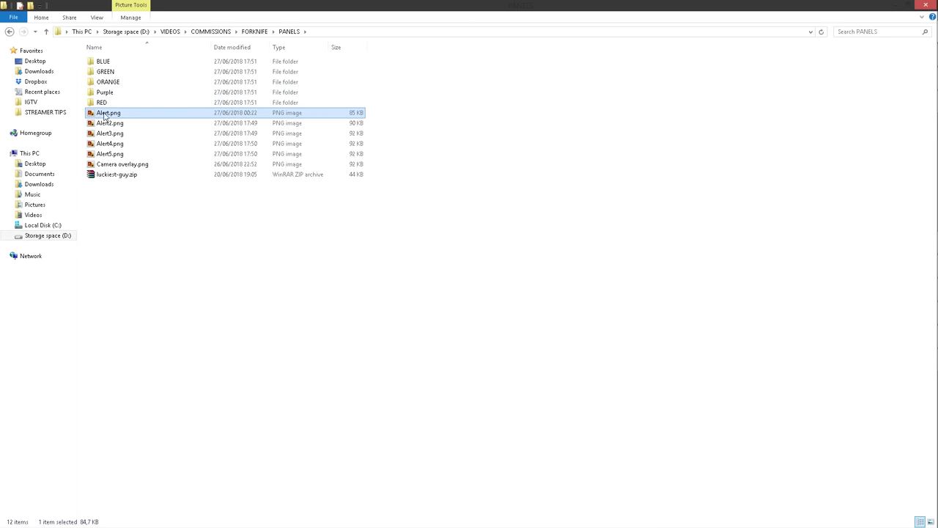
{"action": "key", "text": "shift+F10"}
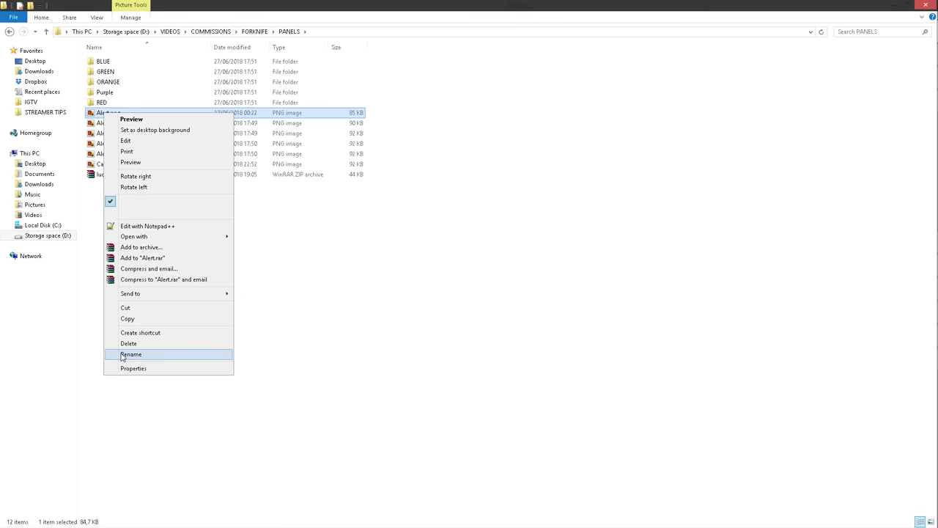
{"action": "left_click", "coordinate": [129, 369]}
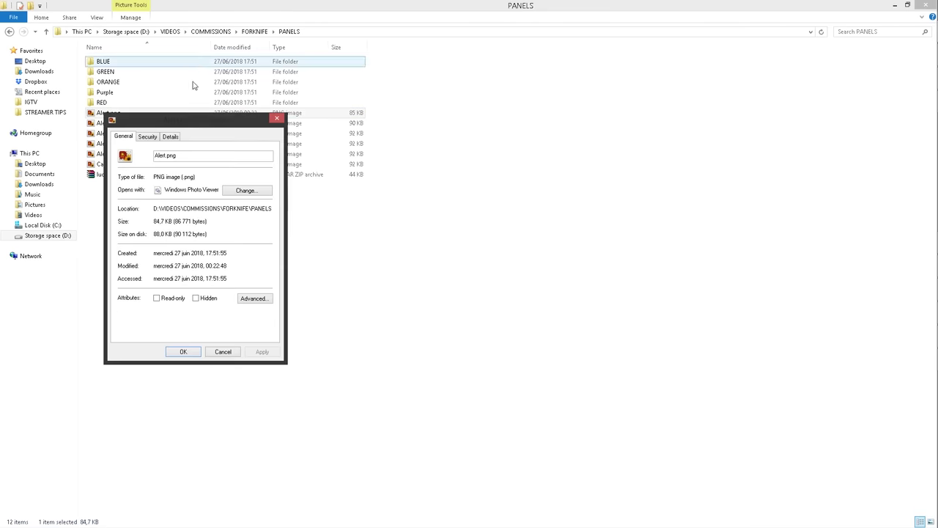
{"action": "left_click", "coordinate": [170, 137]}
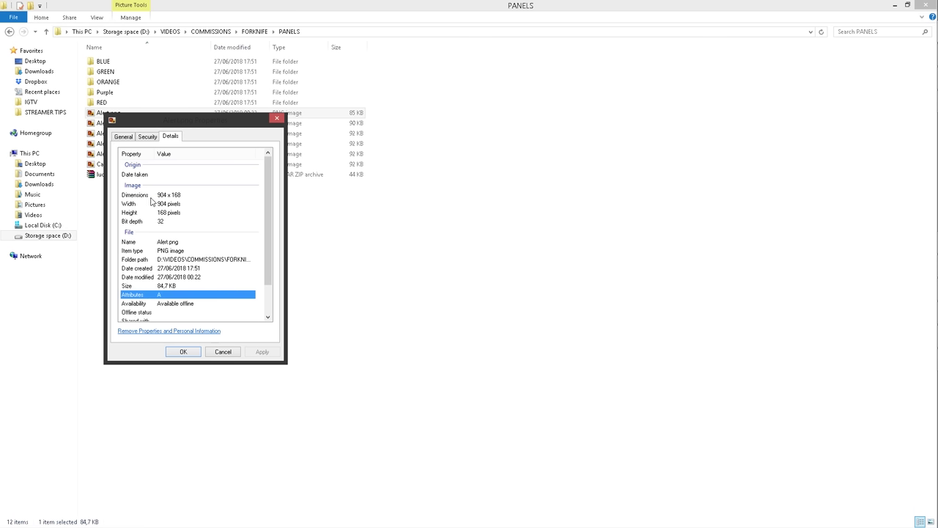
Switch back to Streamlabs OBS and set the Alert Box source's width to 904 and height to 168
{"action": "mouse_move", "coordinate": [923, 44]}
{"action": "left_click", "coordinate": [846, 103]}
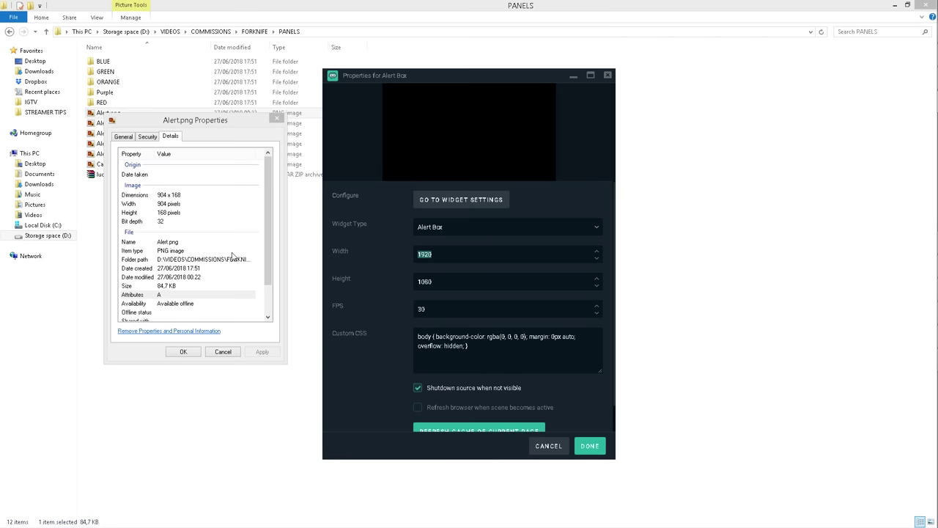
{"action": "key", "text": "Tab"}
{"action": "type", "text": "168"}
{"action": "key", "text": "Return"}
Move the Alert Box to the canvas's upper right, about 25 px from its top edge, and trigger a test follow alert
{"action": "left_click_drag", "start_coordinate": [330, 128], "coordinate": [495, 97]}
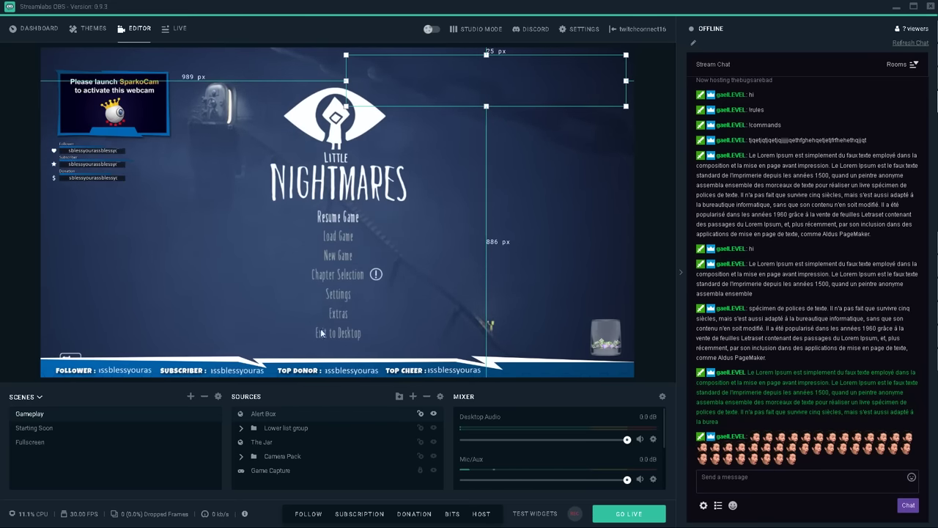
{"action": "left_click", "coordinate": [307, 514]}
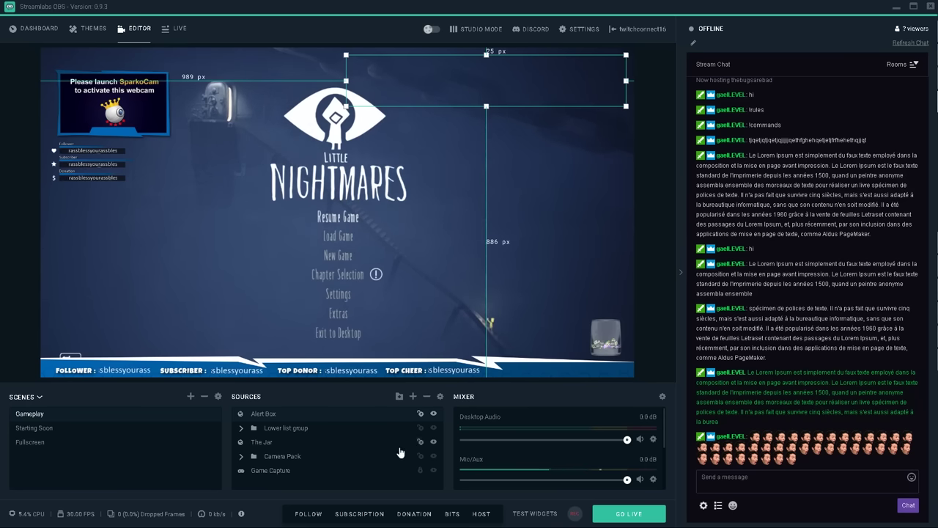
{"action": "left_click", "coordinate": [302, 516]}
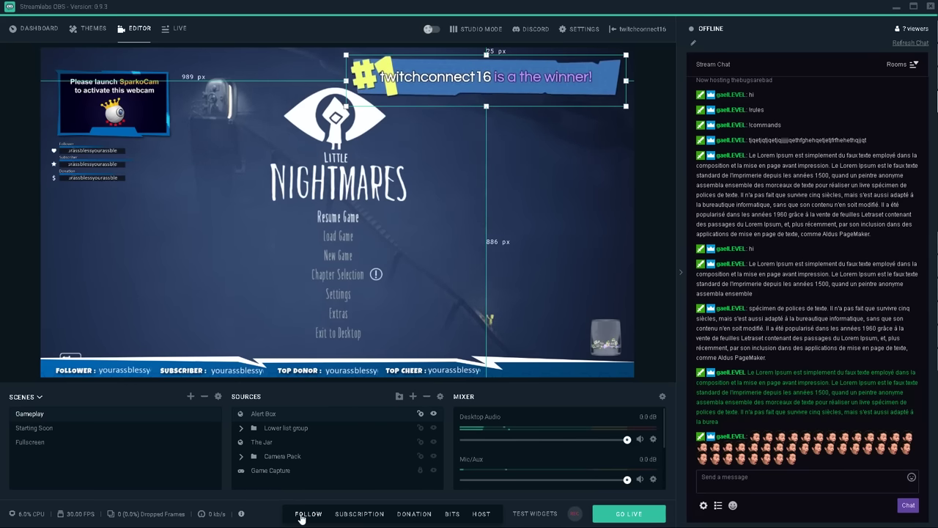
Set the follow alert's message template to "{name}", save the settings and trigger a test follow alert from the scene editor
{"action": "left_click", "coordinate": [33, 27]}
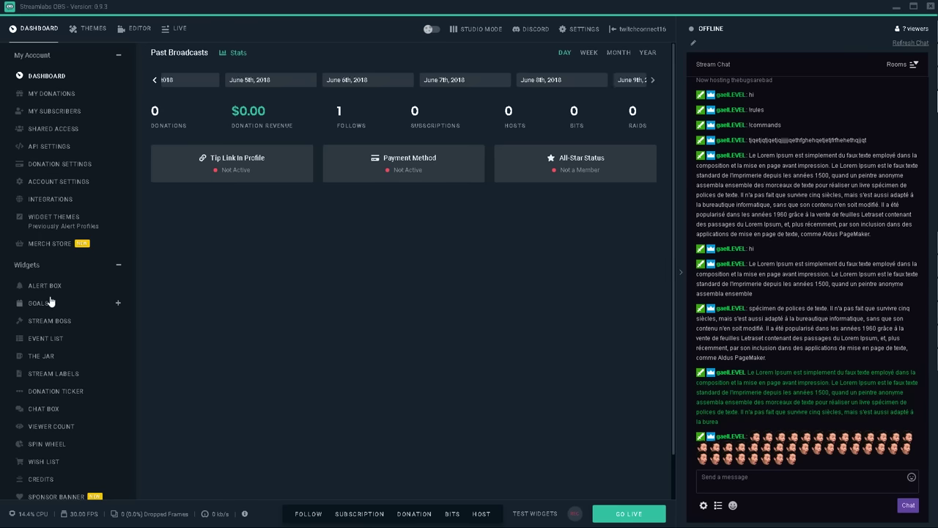
{"action": "left_click", "coordinate": [42, 286]}
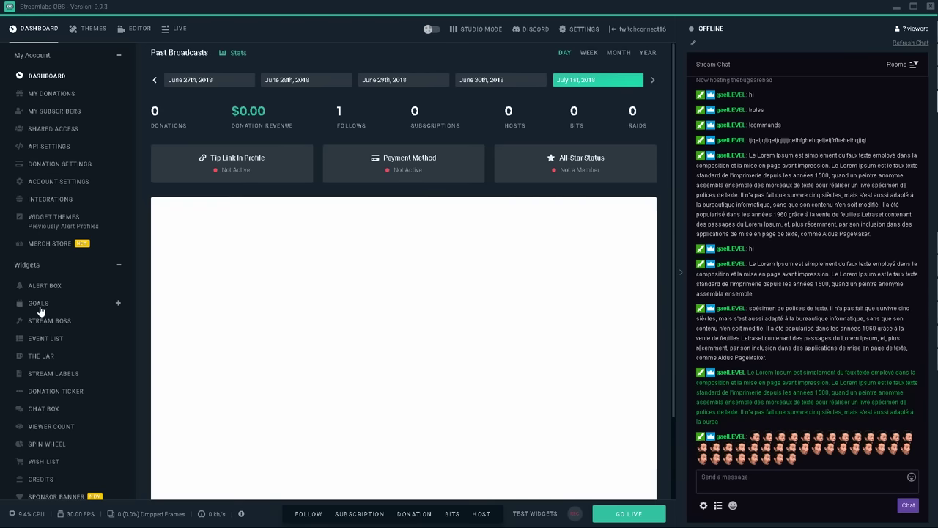
{"action": "scroll", "coordinate": [220, 323], "scroll_direction": "down", "scroll_amount": 6}
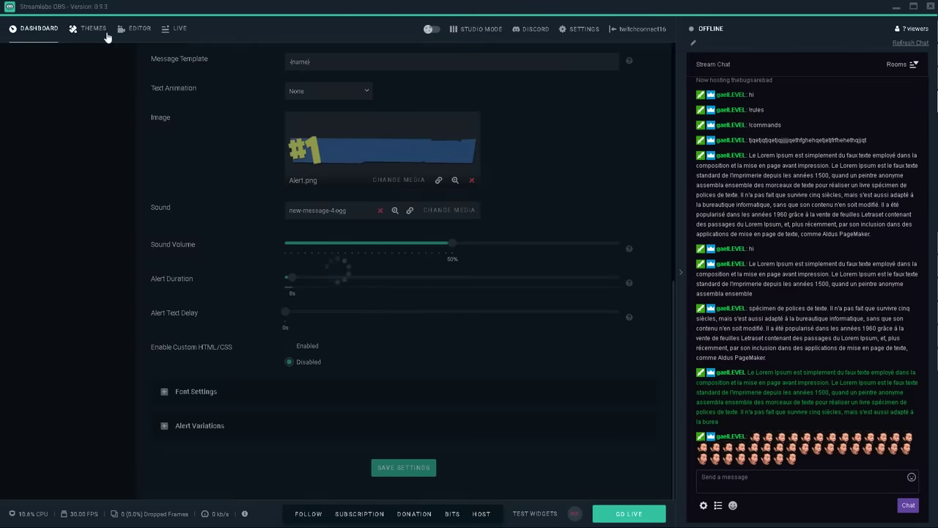
{"action": "left_click", "coordinate": [138, 28]}
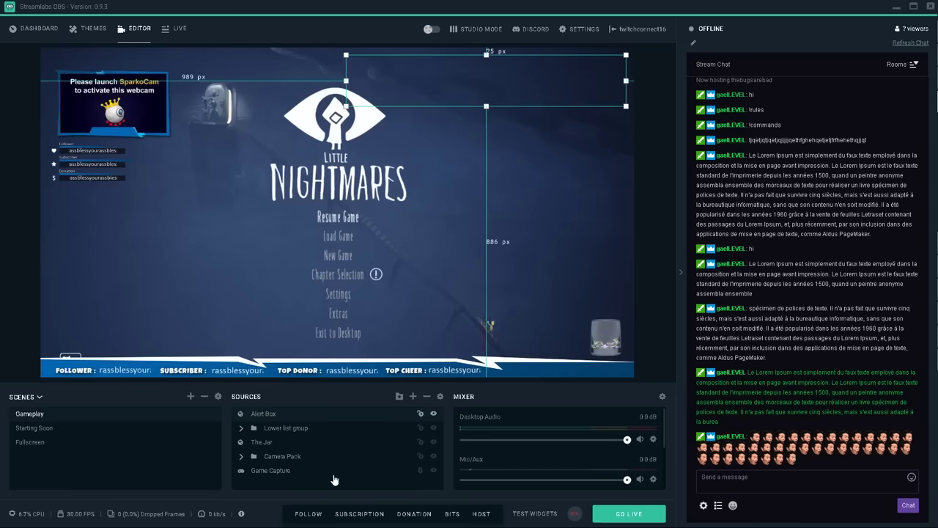
{"action": "left_click", "coordinate": [309, 515]}
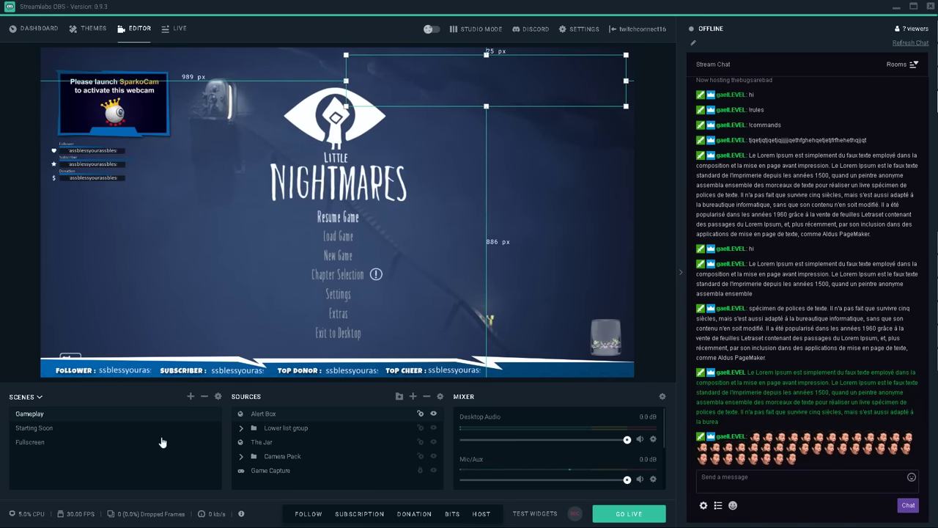
Turn off "Shutdown source when not visible" for the Chat Box source in the Fullscreen scene
{"action": "left_click", "coordinate": [51, 431]}
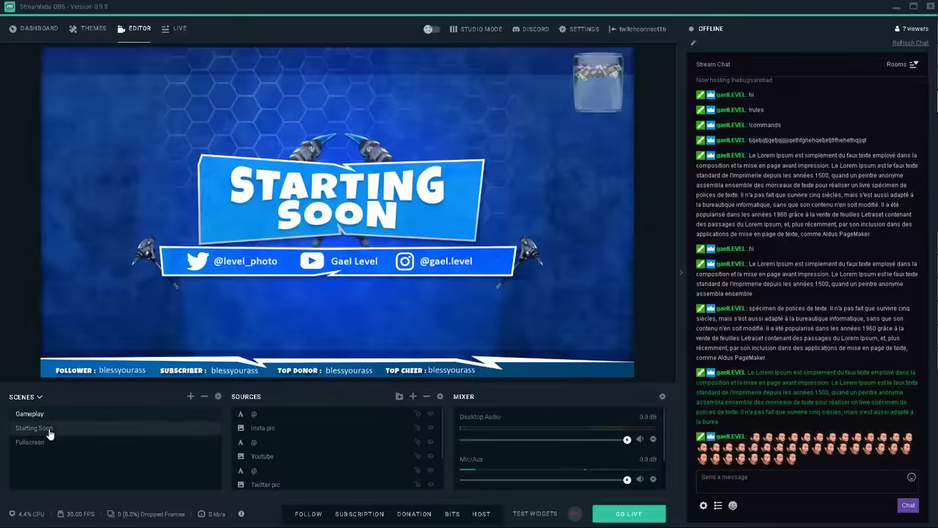
{"action": "left_click", "coordinate": [44, 441]}
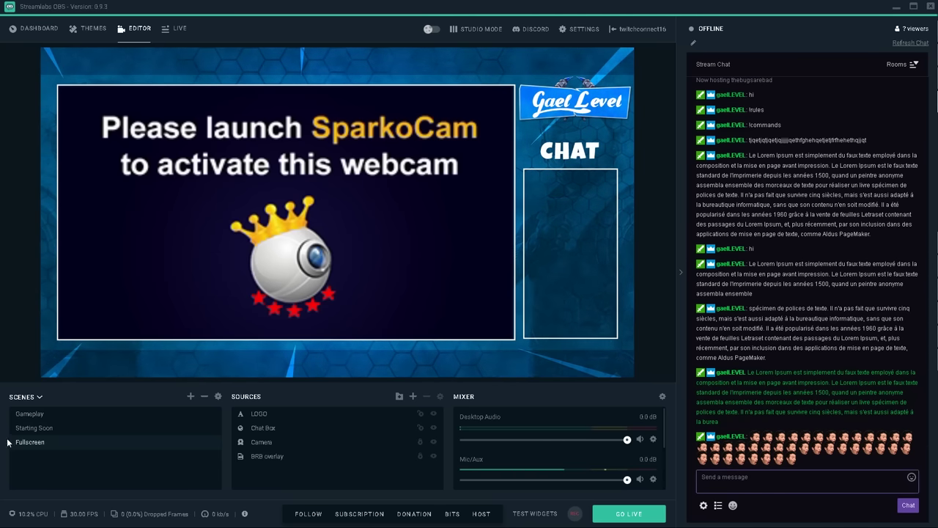
{"action": "double_click", "coordinate": [262, 428]}
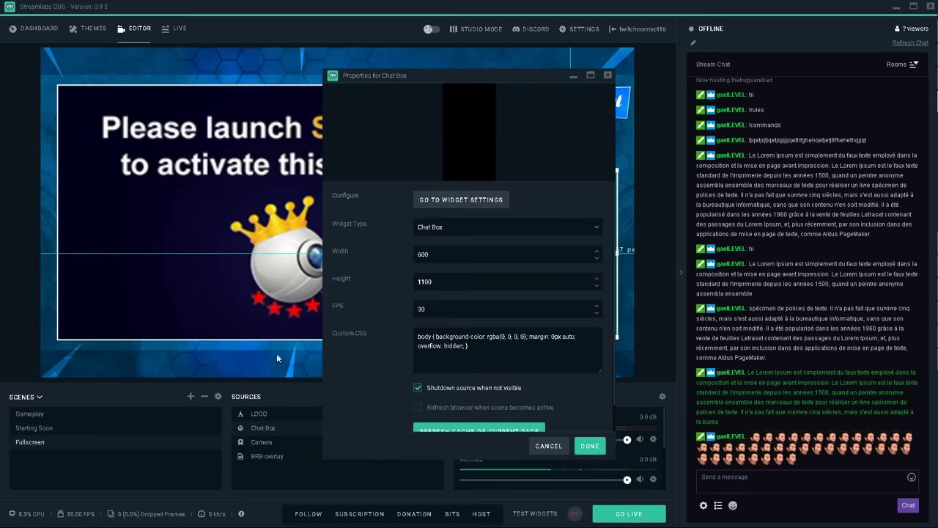
{"action": "left_click", "coordinate": [418, 387]}
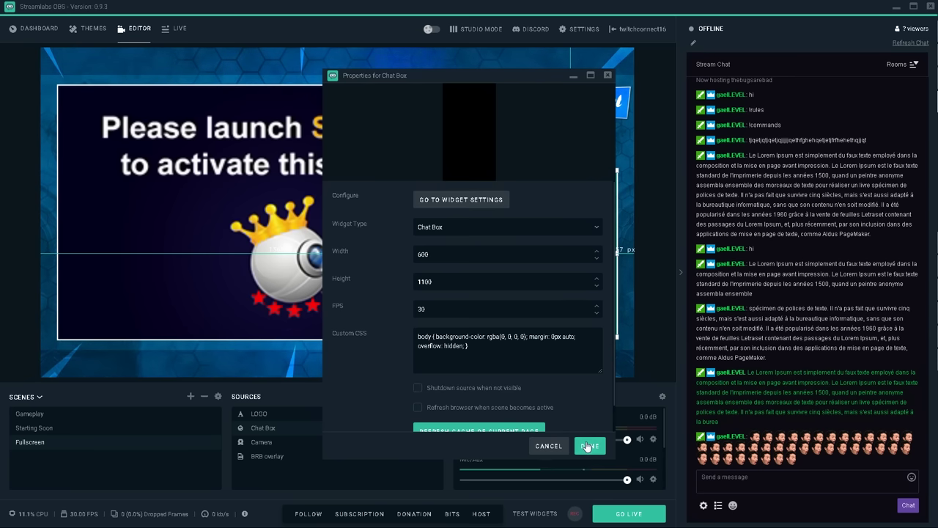
{"action": "left_click", "coordinate": [587, 446]}
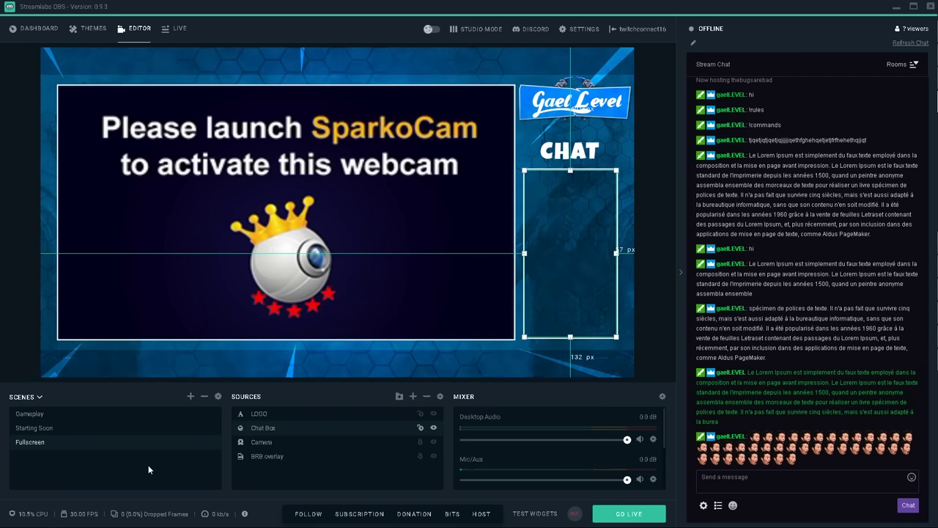
Send a message of repeated PogChamp emotes in the stream chat, and switch to Starting Soon and back to Fullscreen to test the chat box
{"action": "left_click", "coordinate": [791, 480]}
{"action": "key", "text": "ctrl+v"}
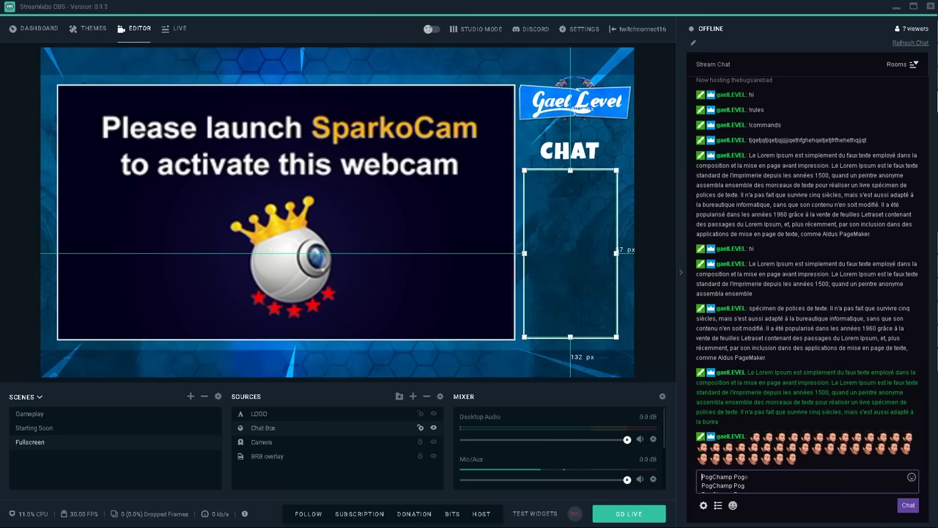
{"action": "key", "text": "ctrl+v"}
{"action": "key", "text": "Return"}
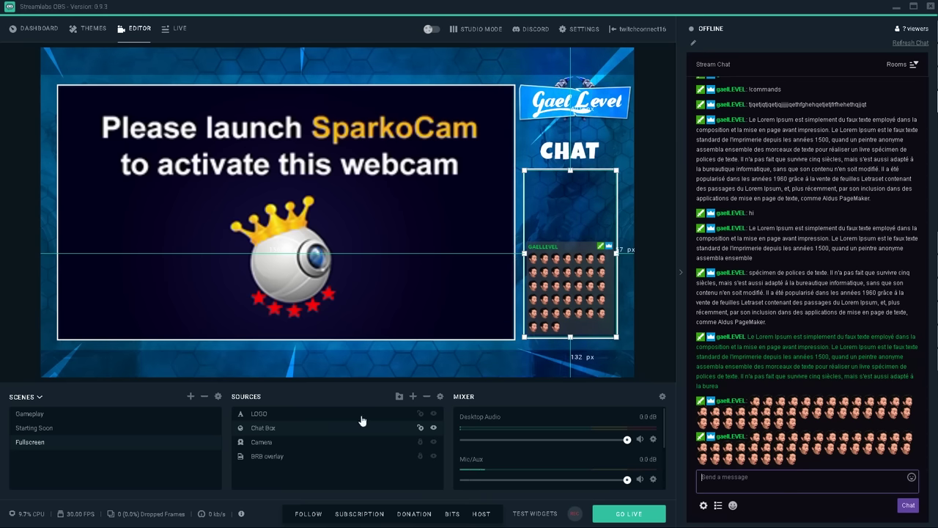
{"action": "left_click", "coordinate": [41, 429]}
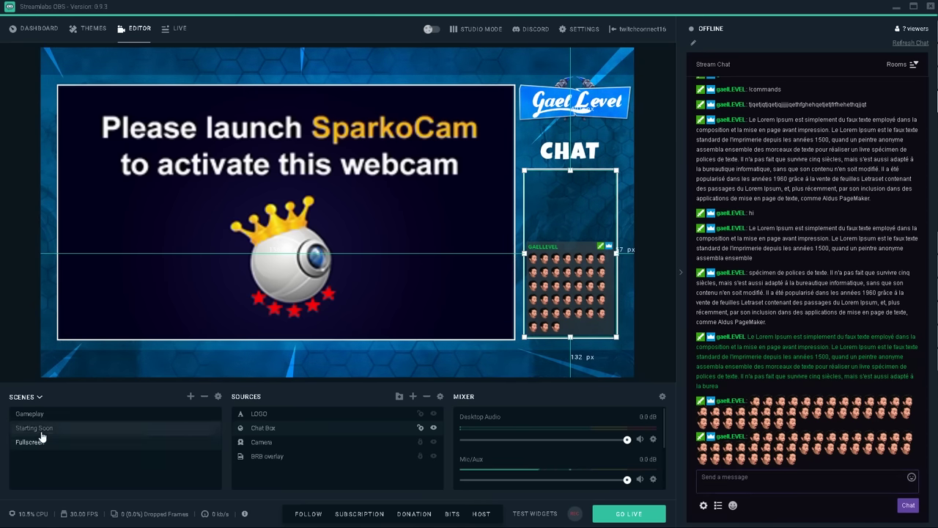
{"action": "left_click", "coordinate": [32, 445]}
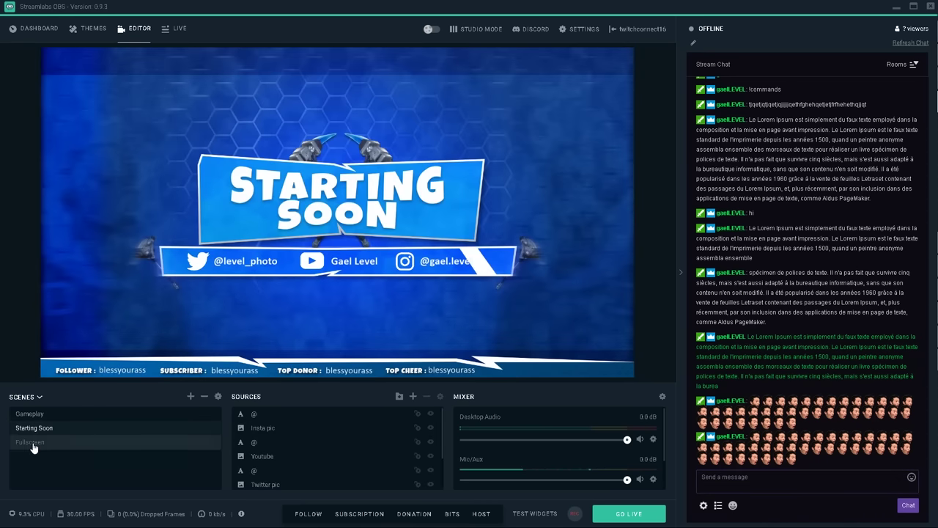